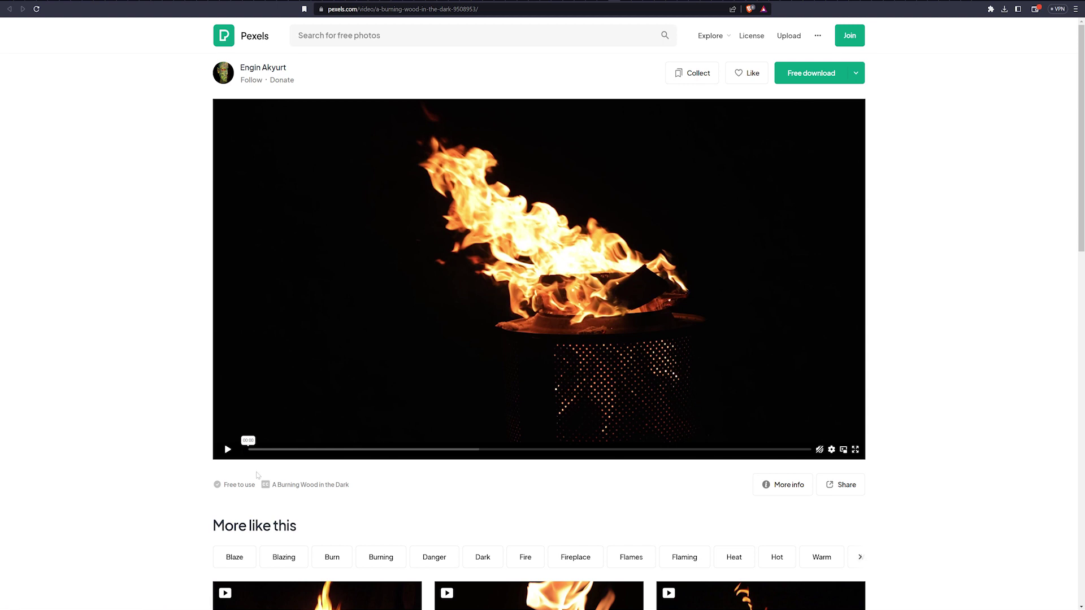
- Play the 'A Burning Wood in the Dark' clip on Pexels to preview the fire footage
{"action": "left_click", "coordinate": [228, 449]}
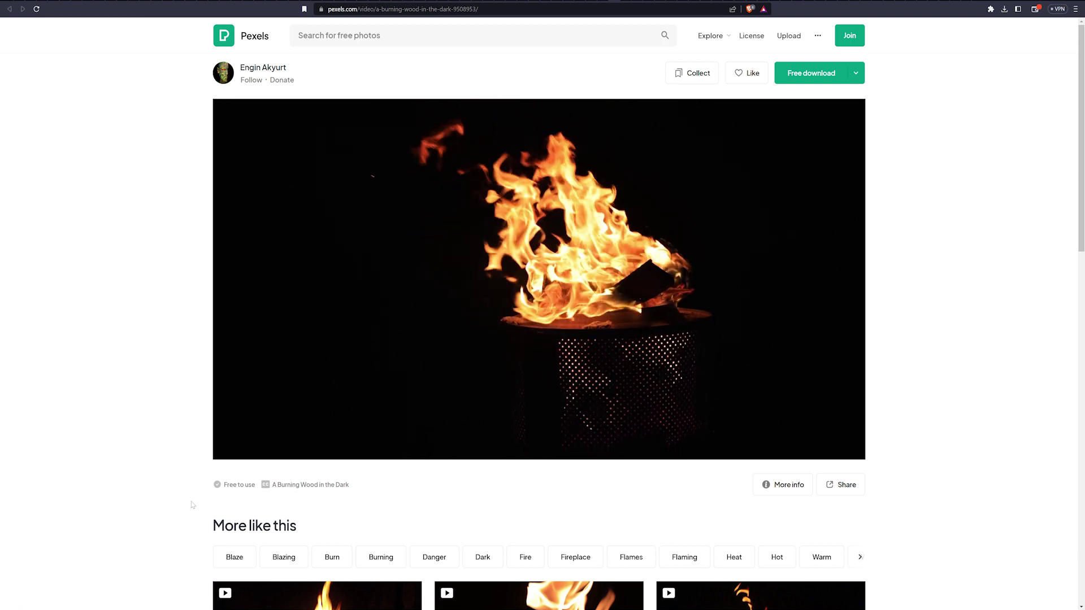
{"action": "mouse_move", "coordinate": [404, 354]}
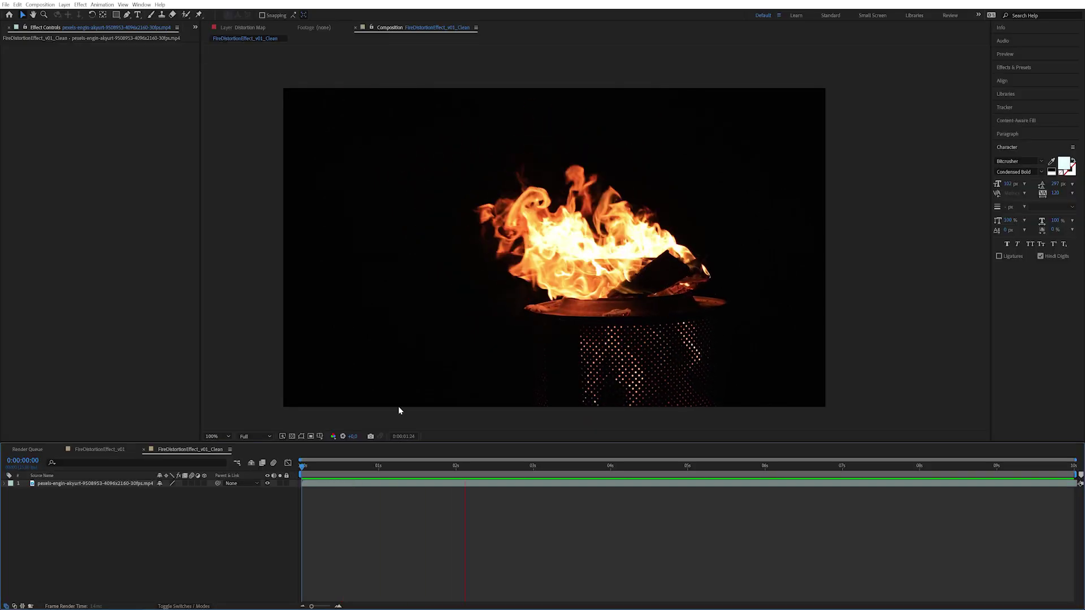
- Preview the fire clip, then add a black solid named 'Distortion Map' above it
{"action": "key", "text": "space"}
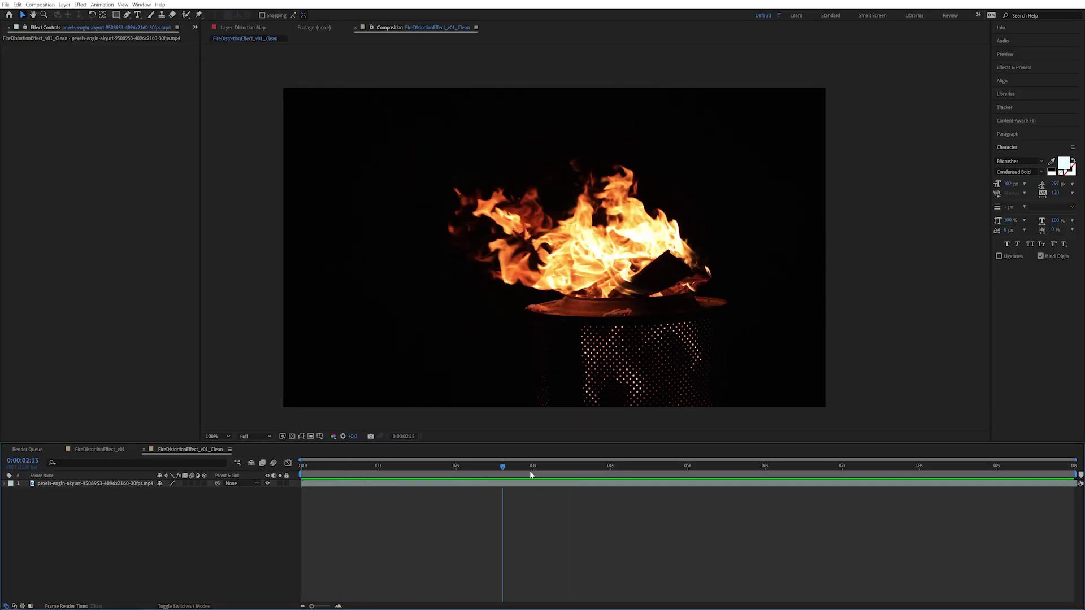
{"action": "key", "text": "space"}
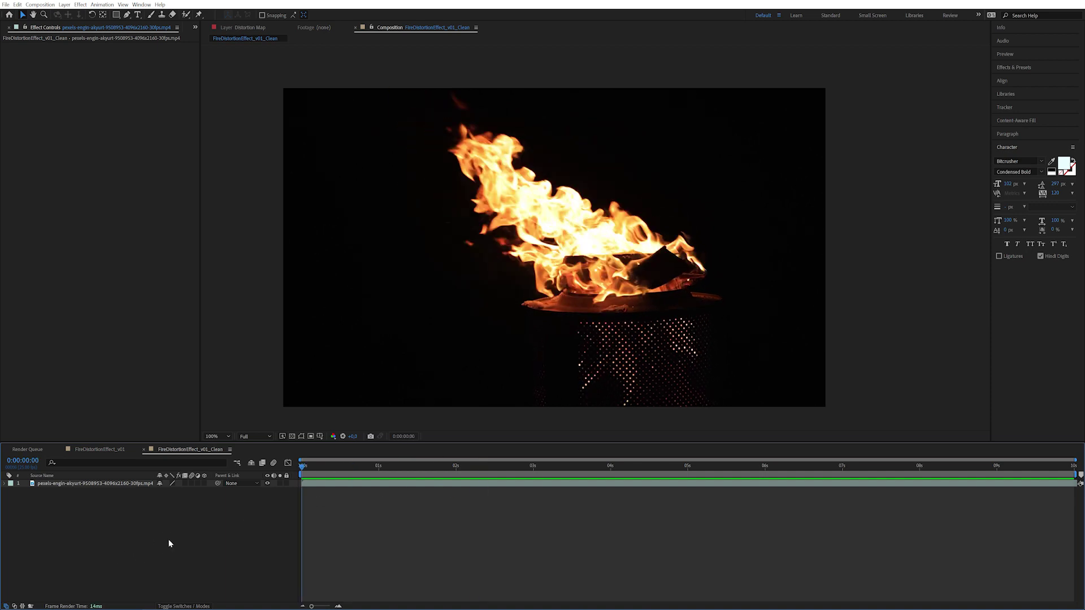
{"action": "left_click", "coordinate": [64, 5]}
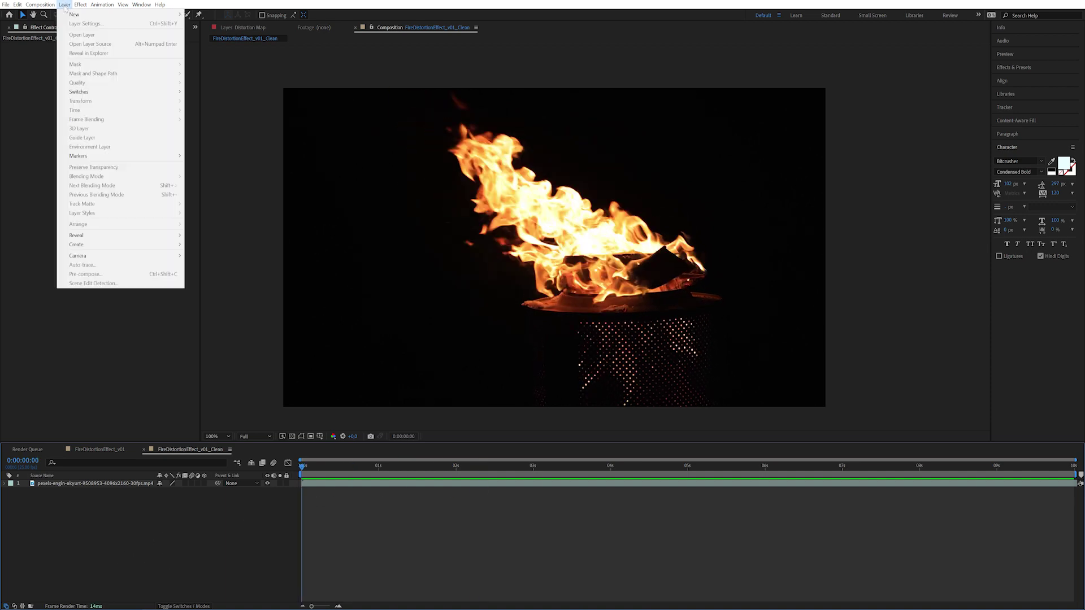
{"action": "mouse_move", "coordinate": [95, 17]}
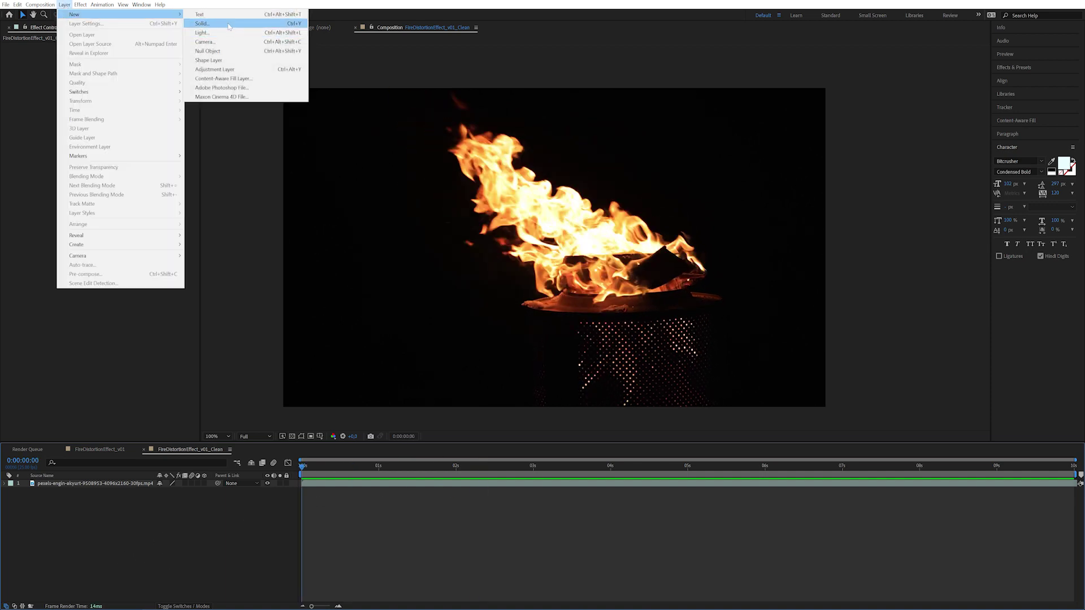
{"action": "left_click", "coordinate": [206, 23]}
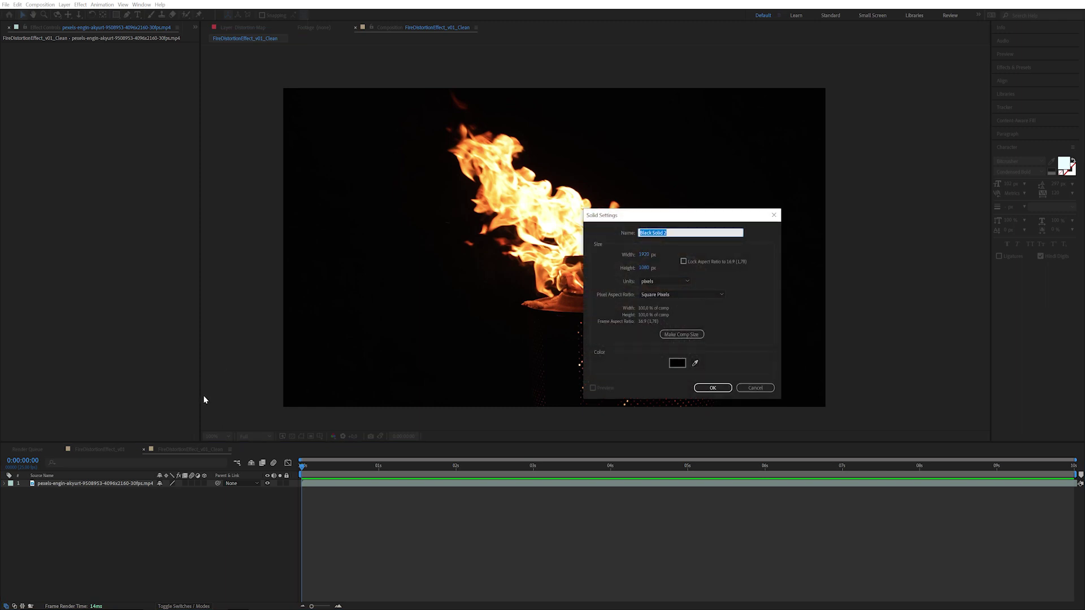
{"action": "type", "text": "l"}
{"action": "type", "text": "istortion Map"}
{"action": "key", "text": "Return"}
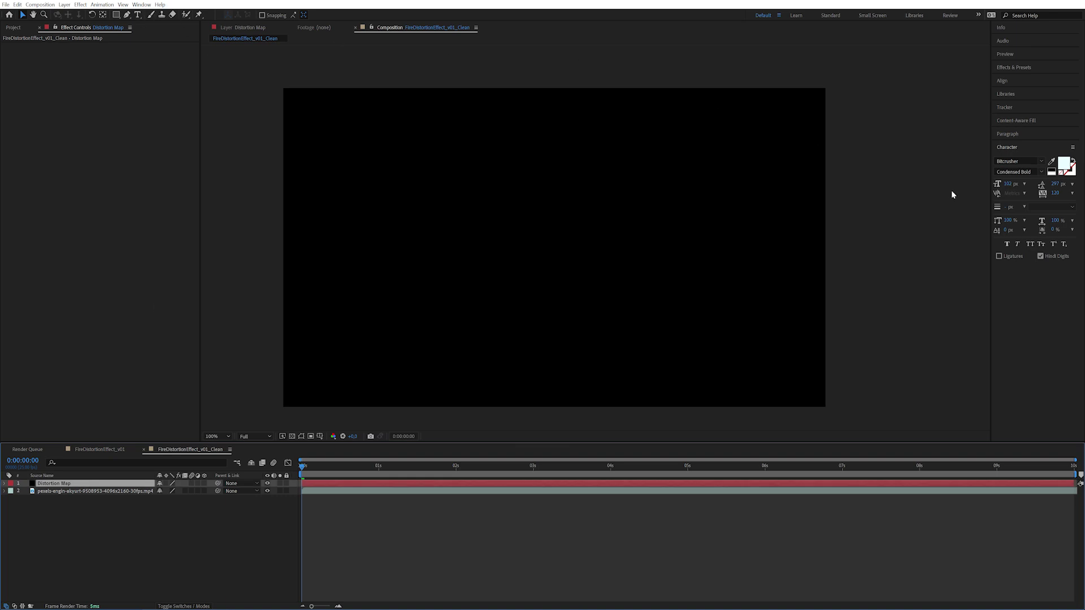
- Apply the Fractal Noise effect to the Distortion Map layer
{"action": "left_click", "coordinate": [1014, 67]}
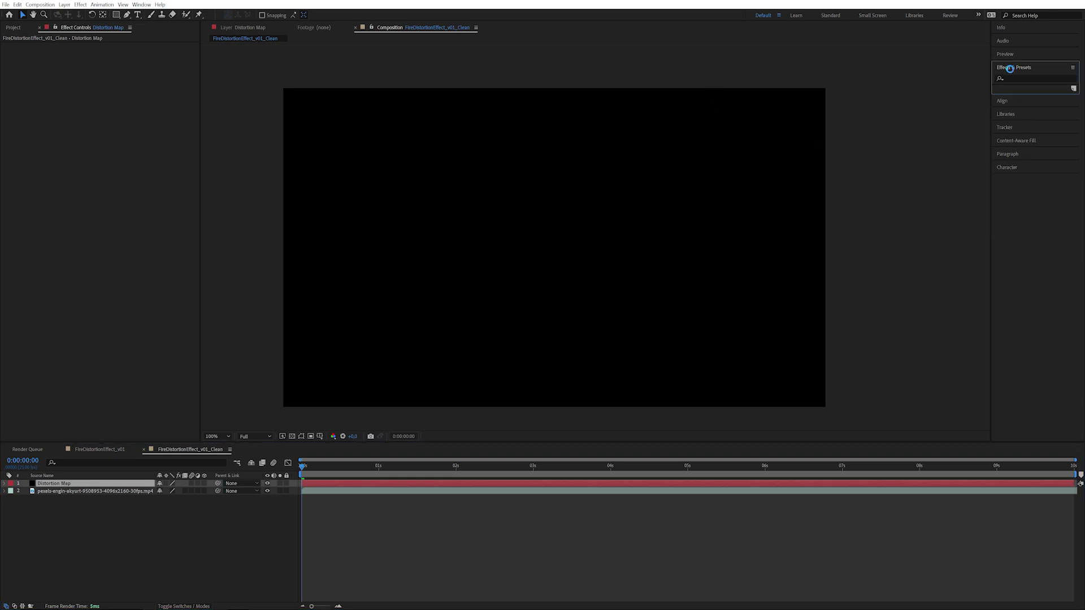
{"action": "left_click", "coordinate": [1018, 78]}
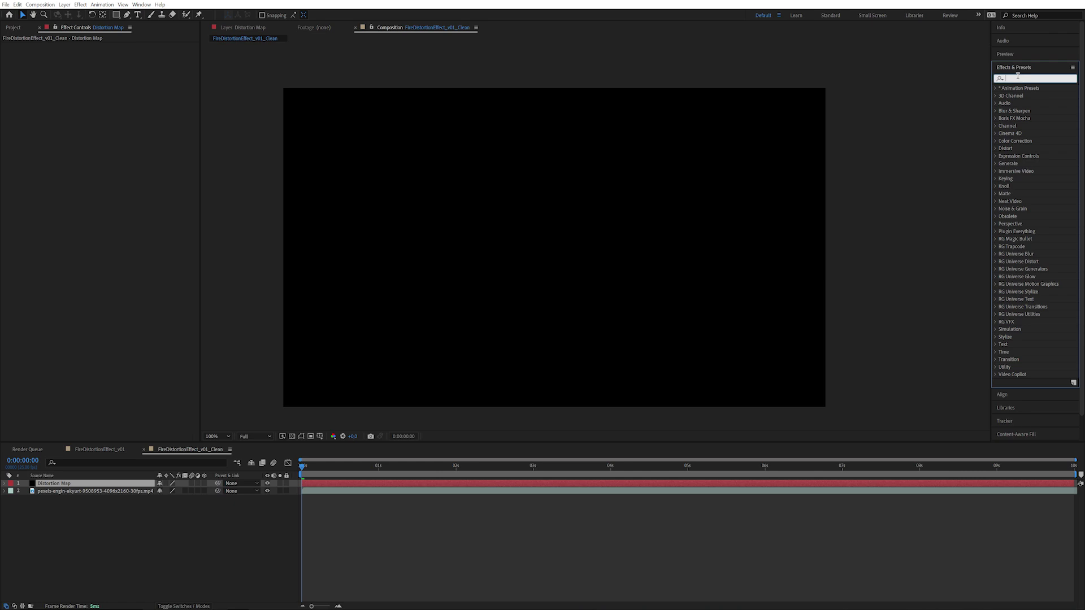
{"action": "type", "text": "fract"}
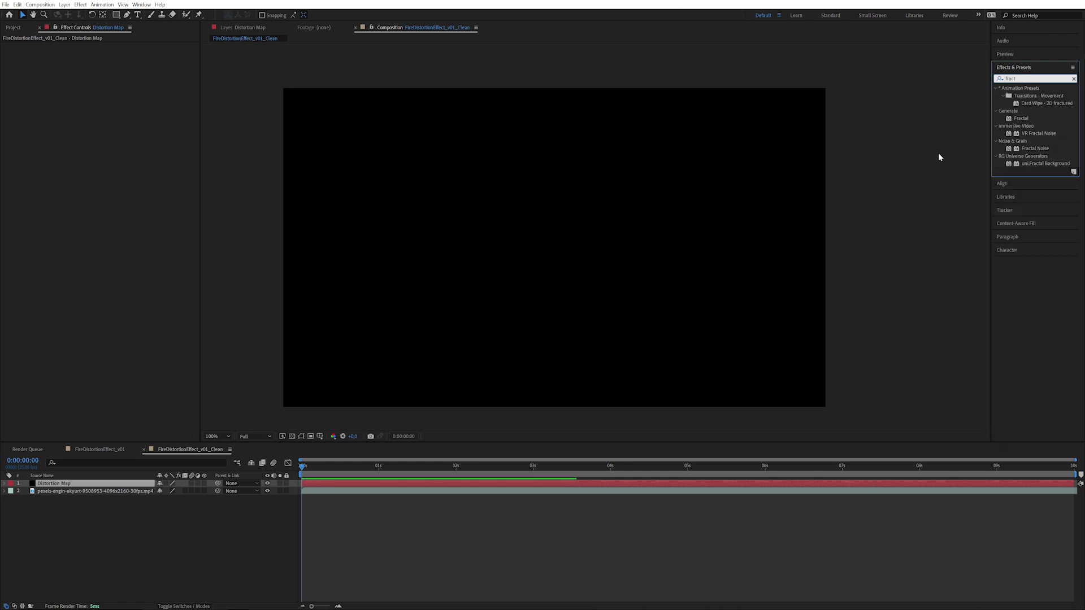
{"action": "left_click_drag", "start_coordinate": [1029, 149], "coordinate": [91, 484]}
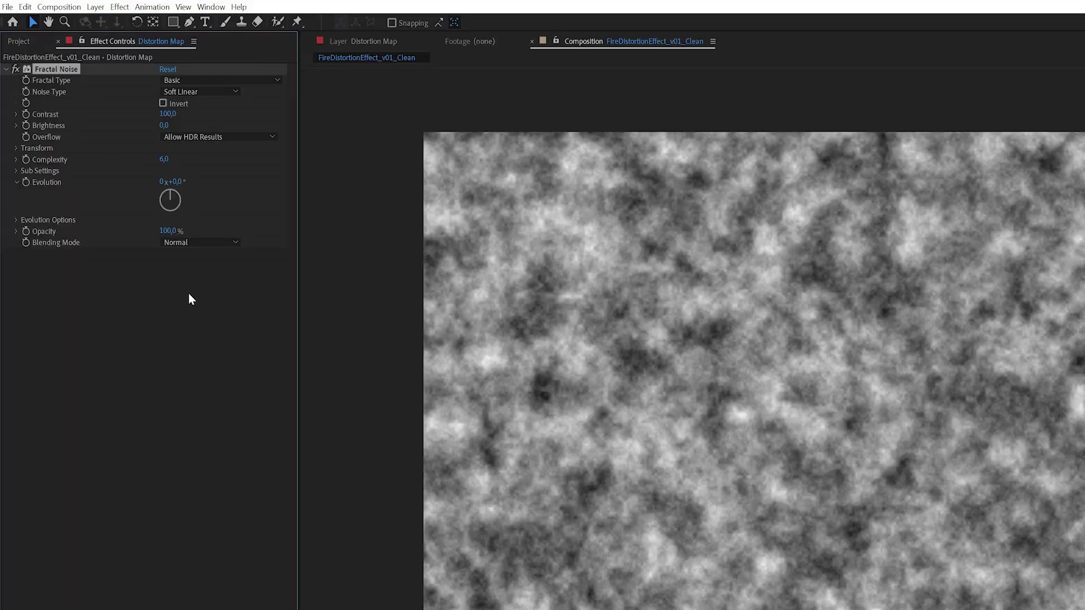
- Set Fractal Noise Contrast to 150, Brightness to about -21 and Complexity to 5
{"action": "left_click", "coordinate": [168, 115]}
{"action": "type", "text": "150"}
{"action": "key", "text": "Return"}
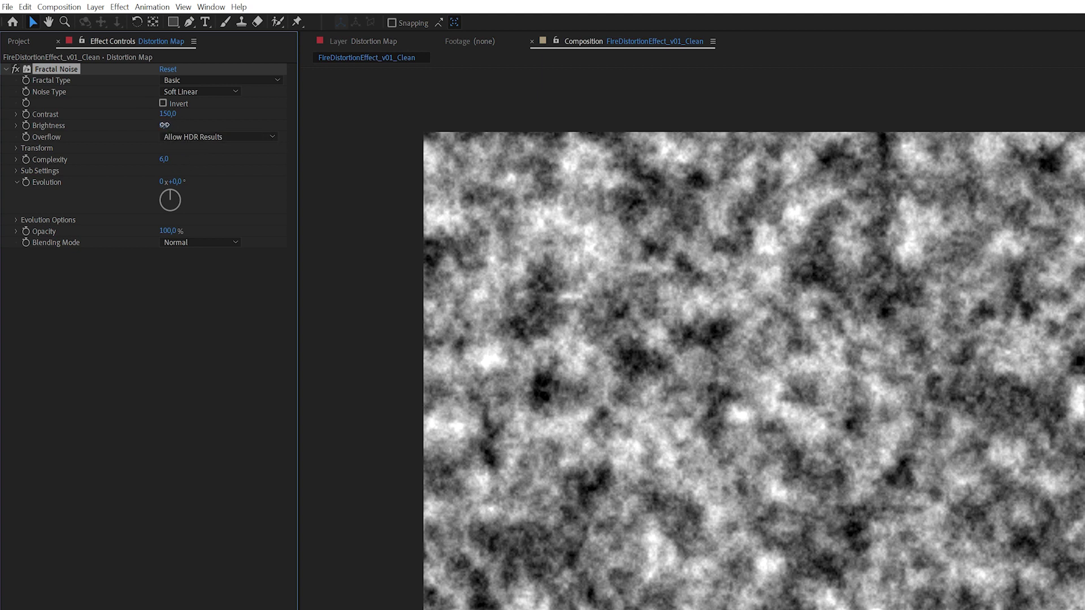
{"action": "mouse_move", "coordinate": [164, 125]}
{"action": "left_mouse_down"}
{"action": "mouse_move", "coordinate": [152, 129]}
{"action": "mouse_move", "coordinate": [162, 130]}
{"action": "left_mouse_up"}
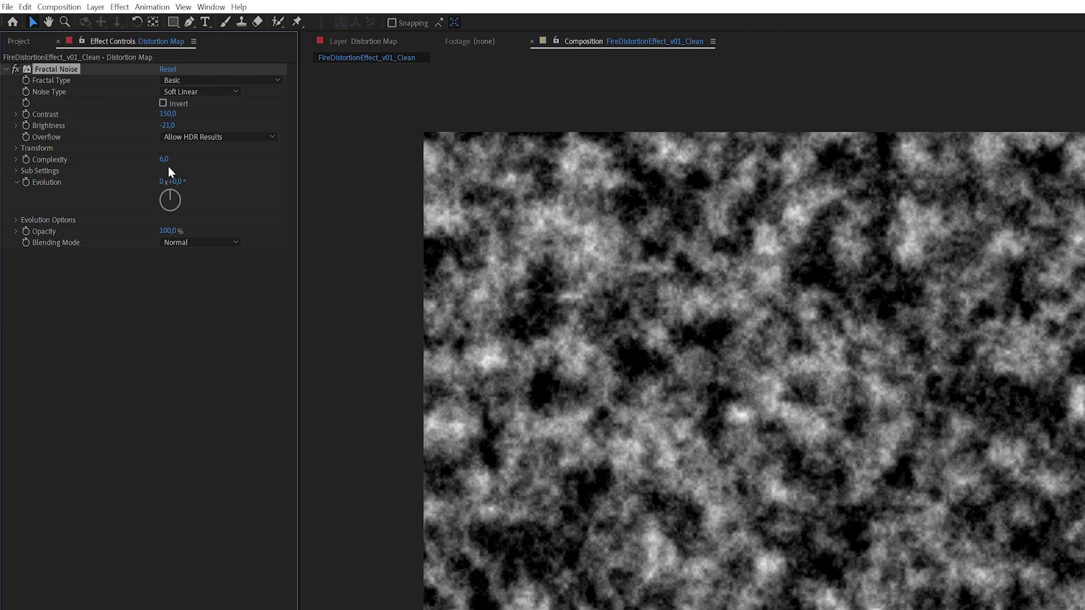
{"action": "left_click", "coordinate": [164, 159]}
{"action": "type", "text": "5"}
{"action": "key", "text": "Return"}
{"action": "left_click", "coordinate": [155, 336]}
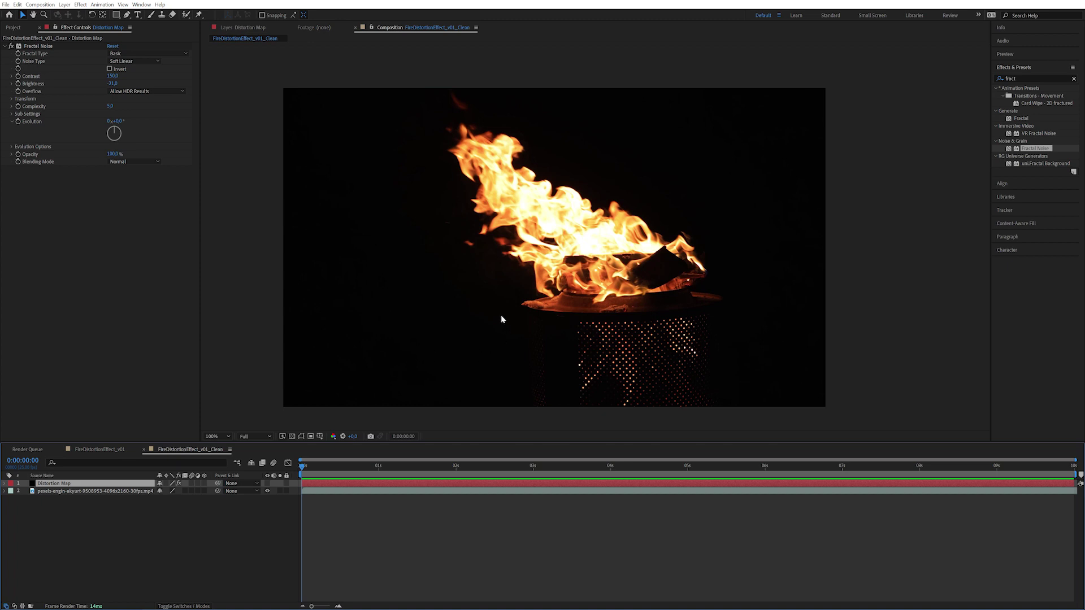
- Draw a closed, curved Pen-tool mask around the flames on the Distortion Map
{"action": "left_click", "coordinate": [125, 15]}
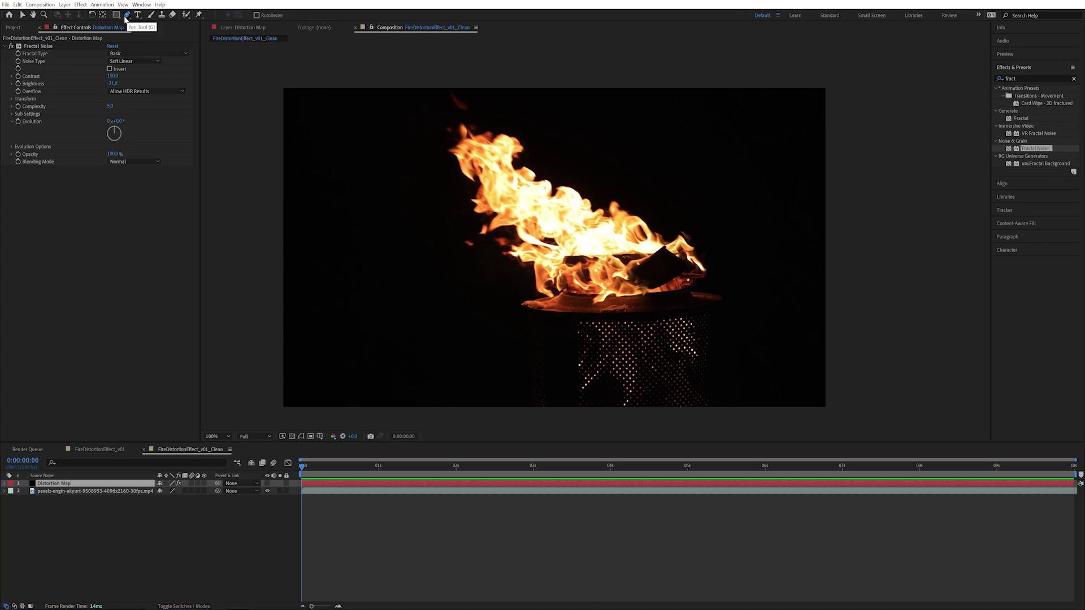
{"action": "left_click", "coordinate": [465, 265]}
{"action": "left_click_drag", "start_coordinate": [627, 325], "coordinate": [715, 314]}
{"action": "left_click_drag", "start_coordinate": [726, 221], "coordinate": [669, 170]}
{"action": "left_click_drag", "start_coordinate": [492, 81], "coordinate": [421, 68]}
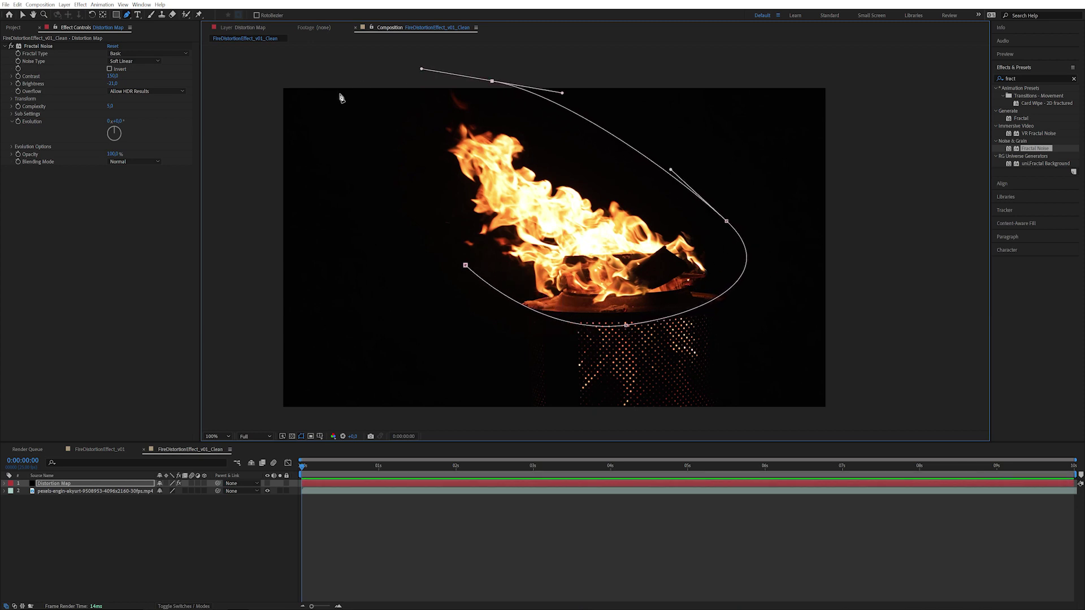
{"action": "left_click_drag", "start_coordinate": [340, 93], "coordinate": [370, 158]}
{"action": "left_click", "coordinate": [466, 265]}
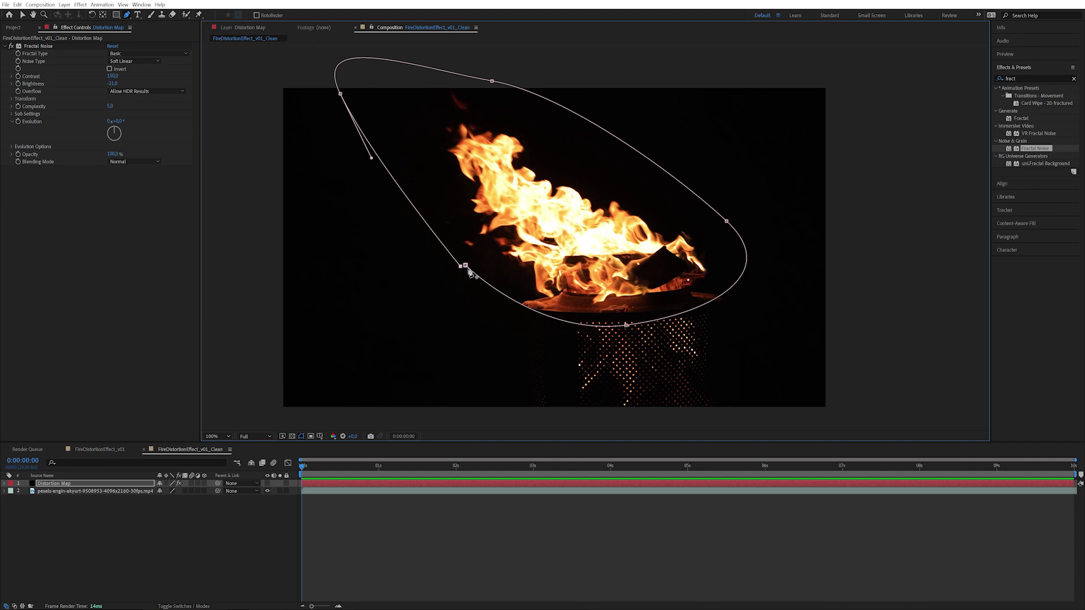
- Feather the Distortion Map mask by 250 pixels and make the layer visible again
{"action": "left_click", "coordinate": [92, 484]}
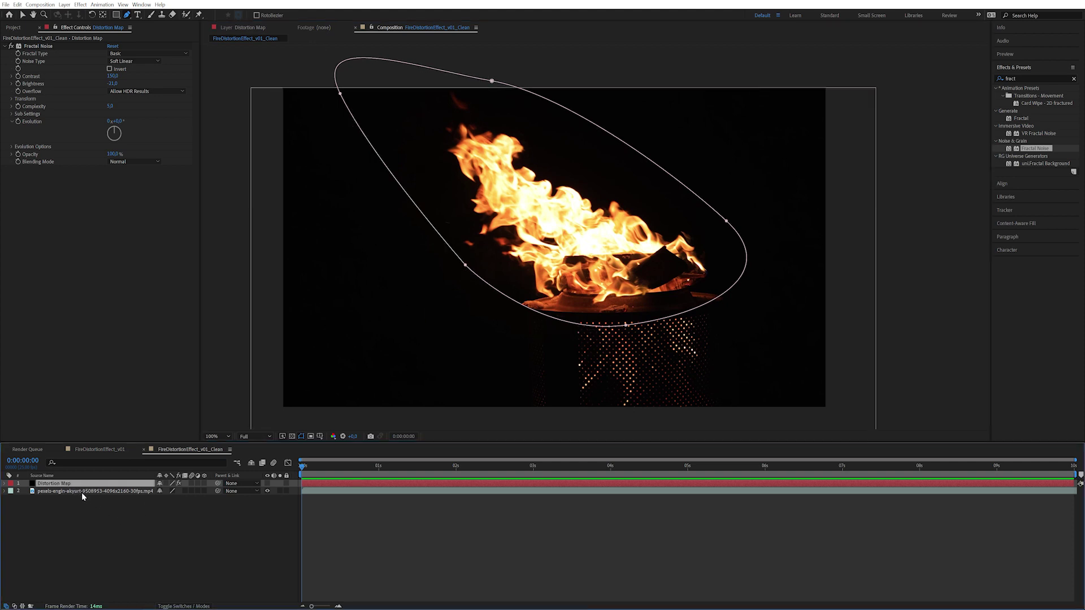
{"action": "key", "text": "f"}
{"action": "left_click", "coordinate": [179, 499]}
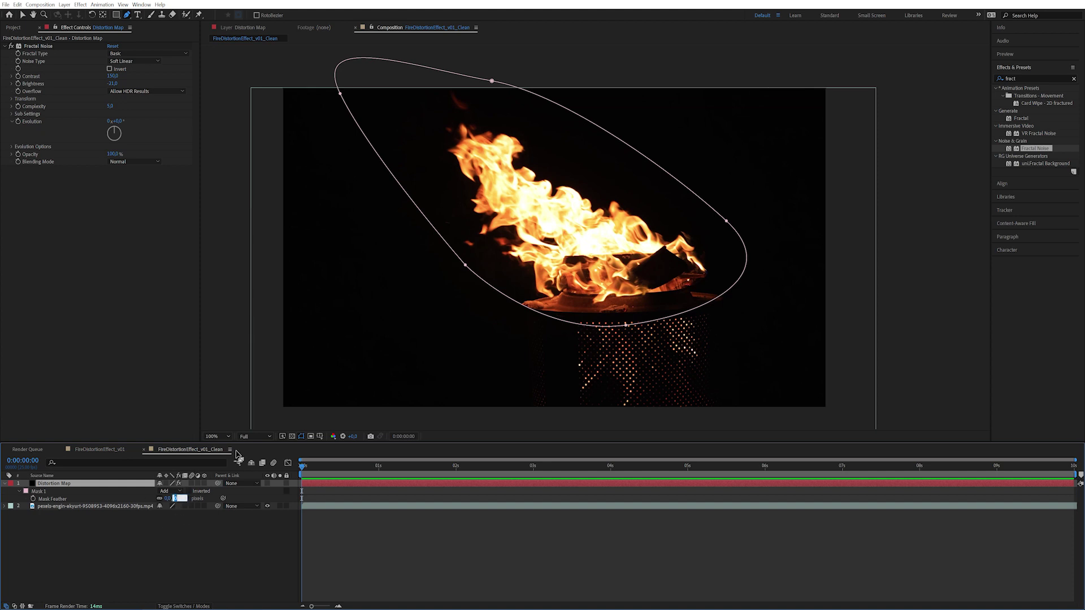
{"action": "type", "text": "250"}
{"action": "key", "text": "Return"}
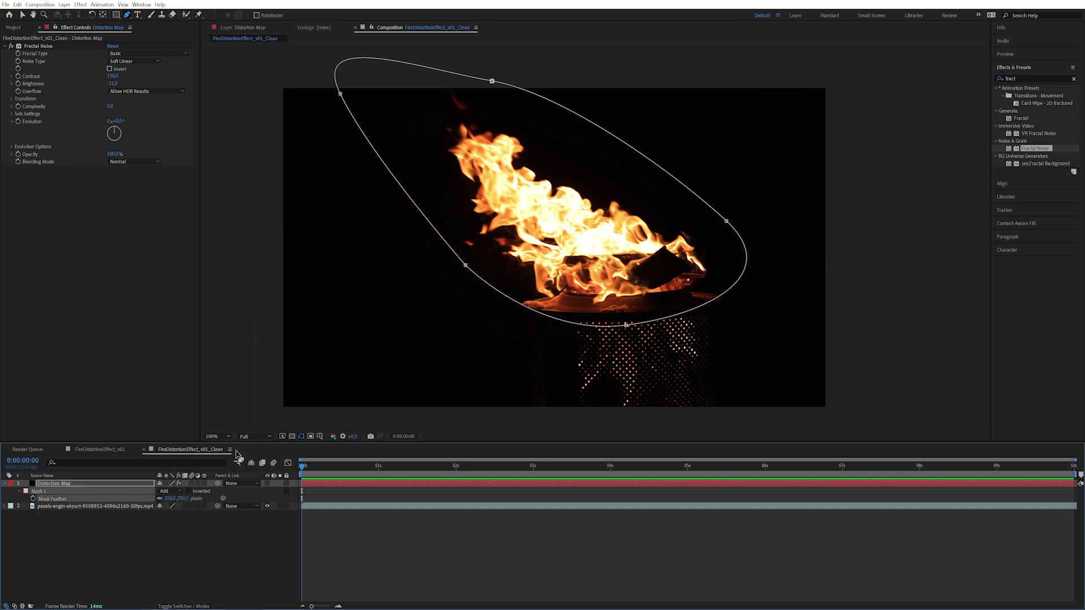
{"action": "left_click", "coordinate": [267, 484]}
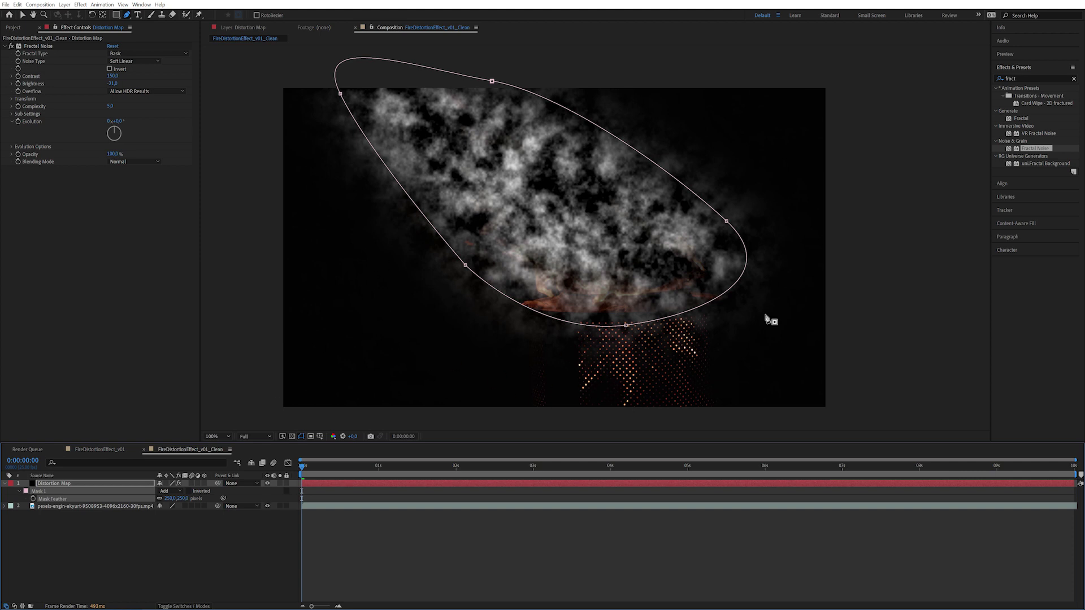
- Apply Solid Composite to the Distortion Map with a mid-grey colour at brightness 50
{"action": "left_click", "coordinate": [88, 486]}
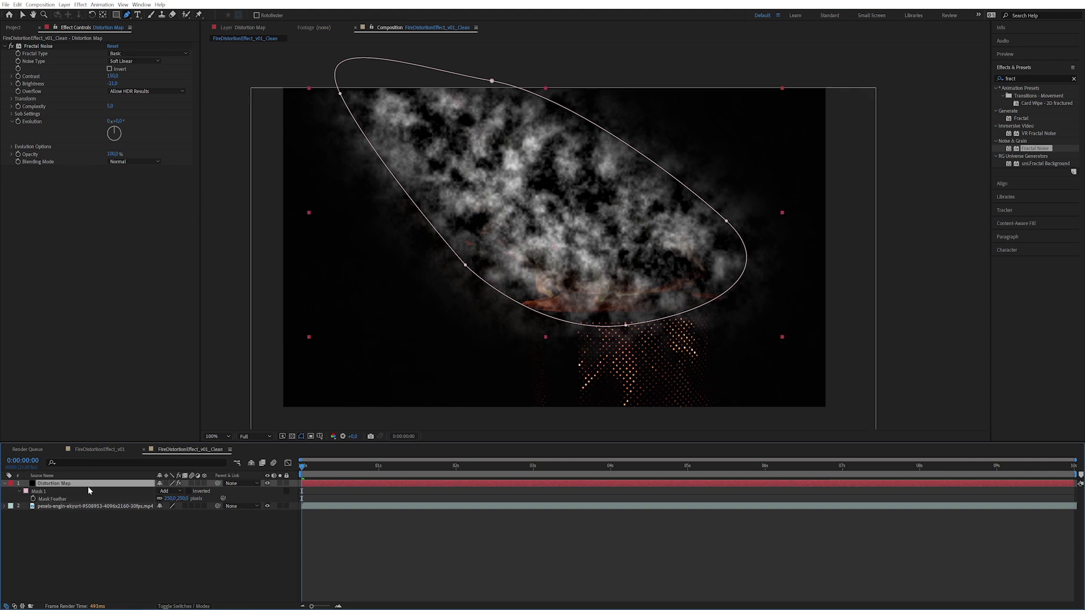
{"action": "left_click", "coordinate": [1028, 78]}
{"action": "type", "text": "soli"}
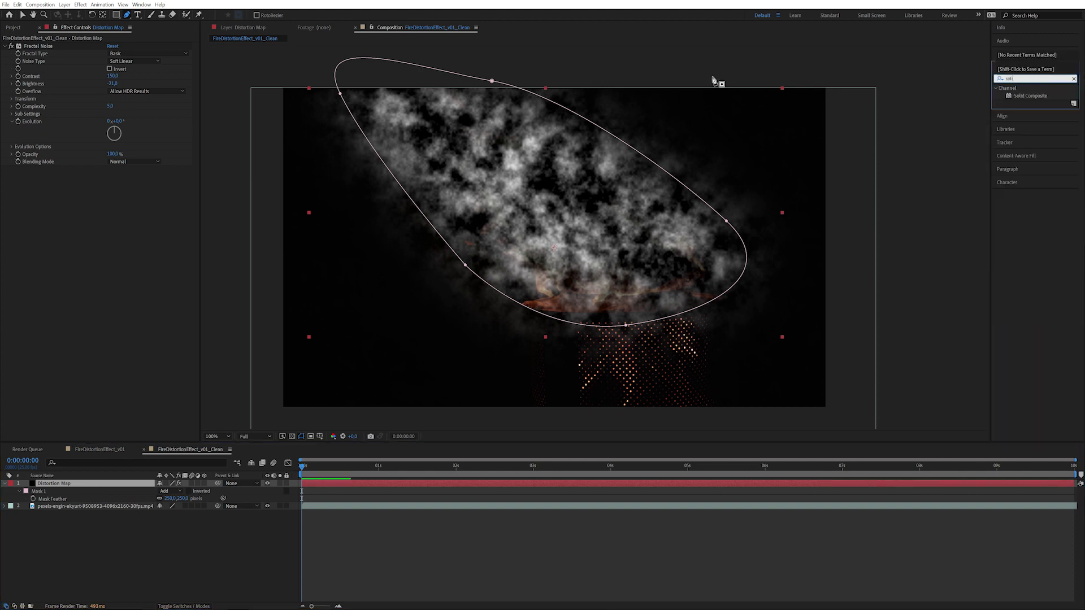
{"action": "left_click_drag", "start_coordinate": [1028, 96], "coordinate": [107, 247]}
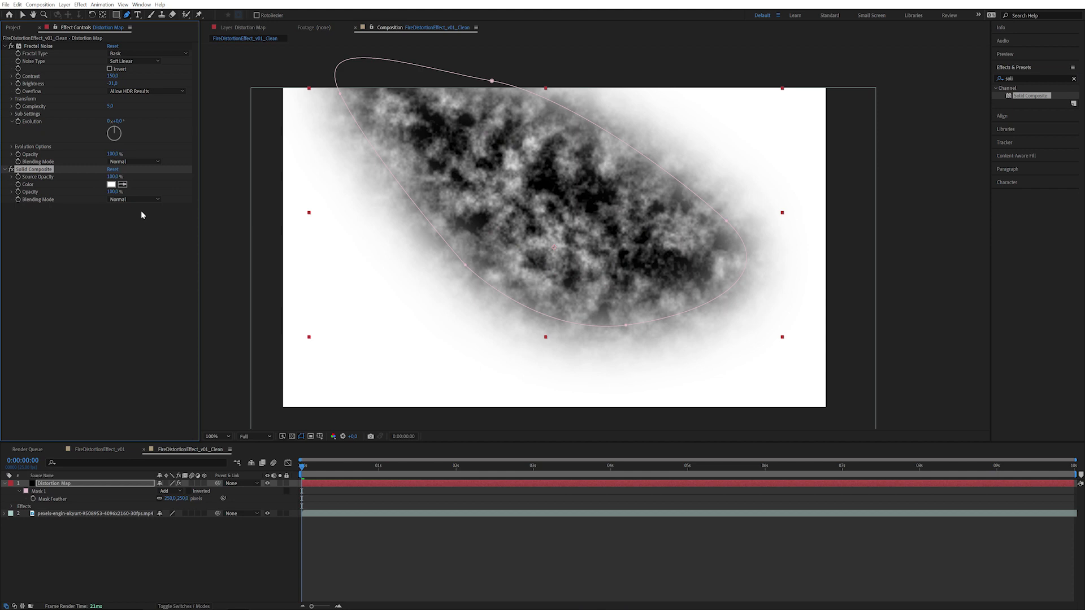
{"action": "left_click", "coordinate": [111, 185]}
{"action": "left_click", "coordinate": [844, 356]}
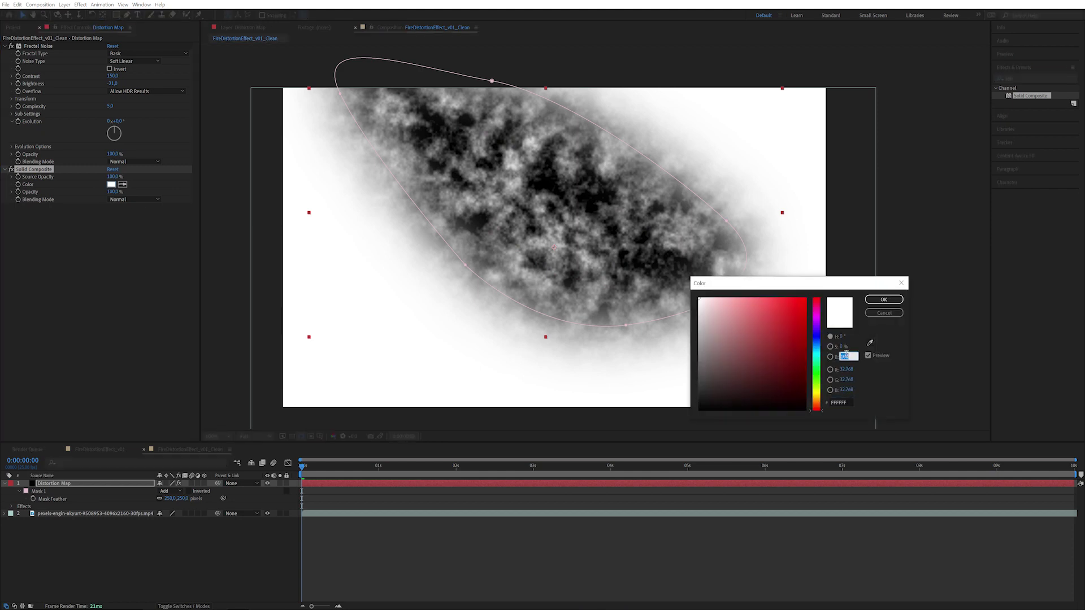
{"action": "type", "text": "50"}
{"action": "key", "text": "Return"}
{"action": "key", "text": "Return"}
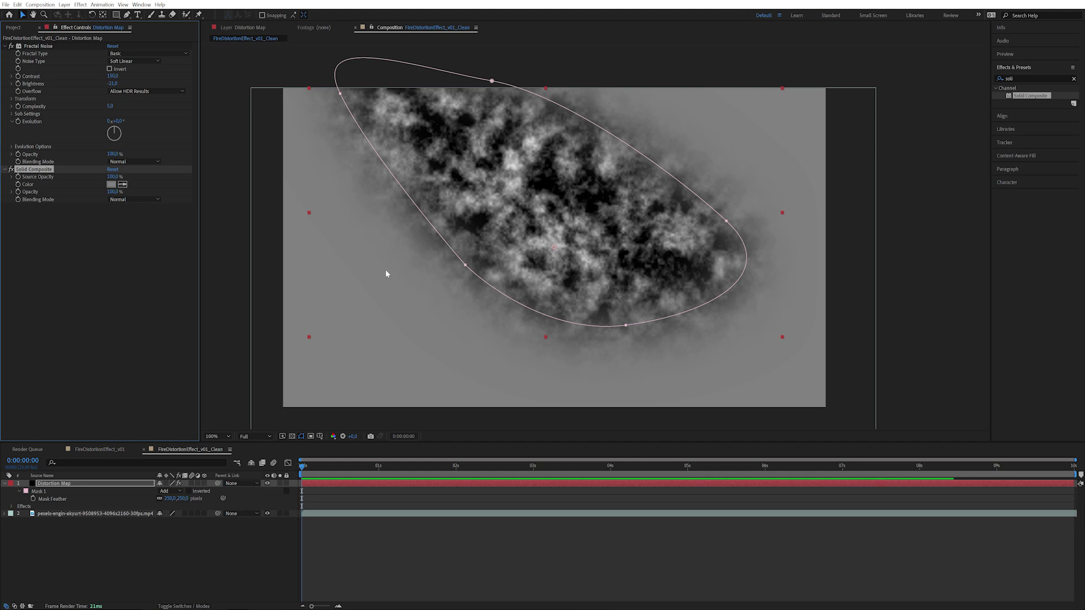
{"action": "left_click", "coordinate": [75, 544]}
{"action": "left_click", "coordinate": [77, 484]}
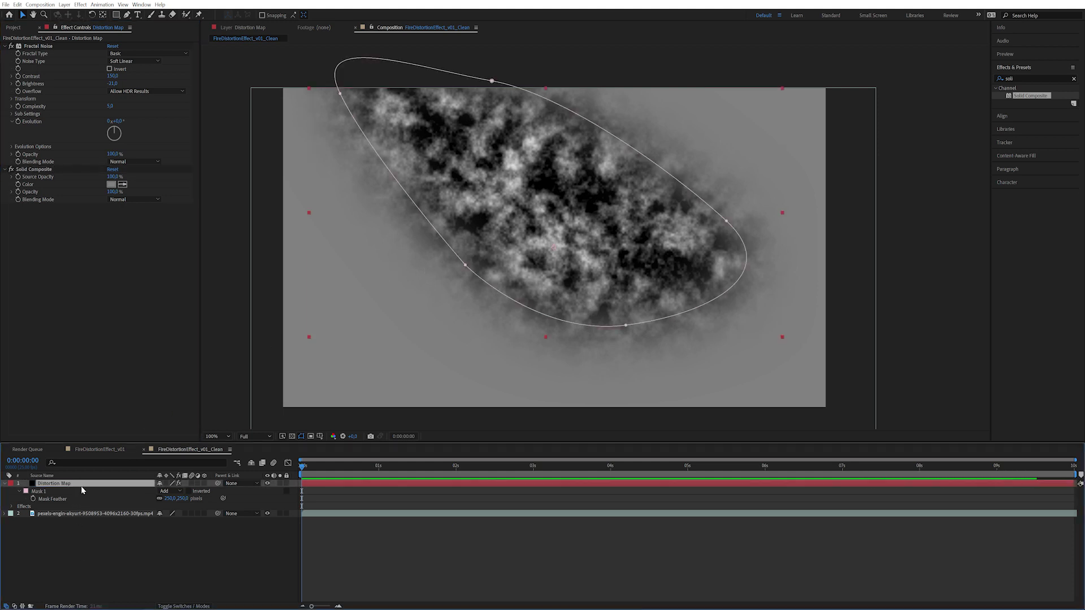
- Apply Tint to the Distortion Map, mapping black to a grey of brightness 50
{"action": "left_click", "coordinate": [1028, 79]}
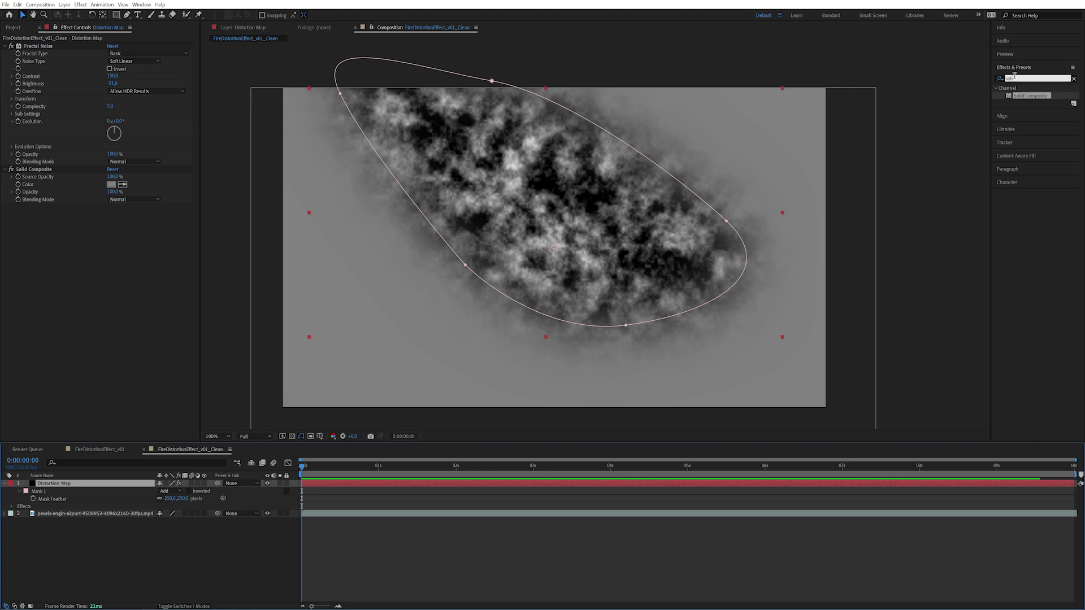
{"action": "type", "text": "tint"}
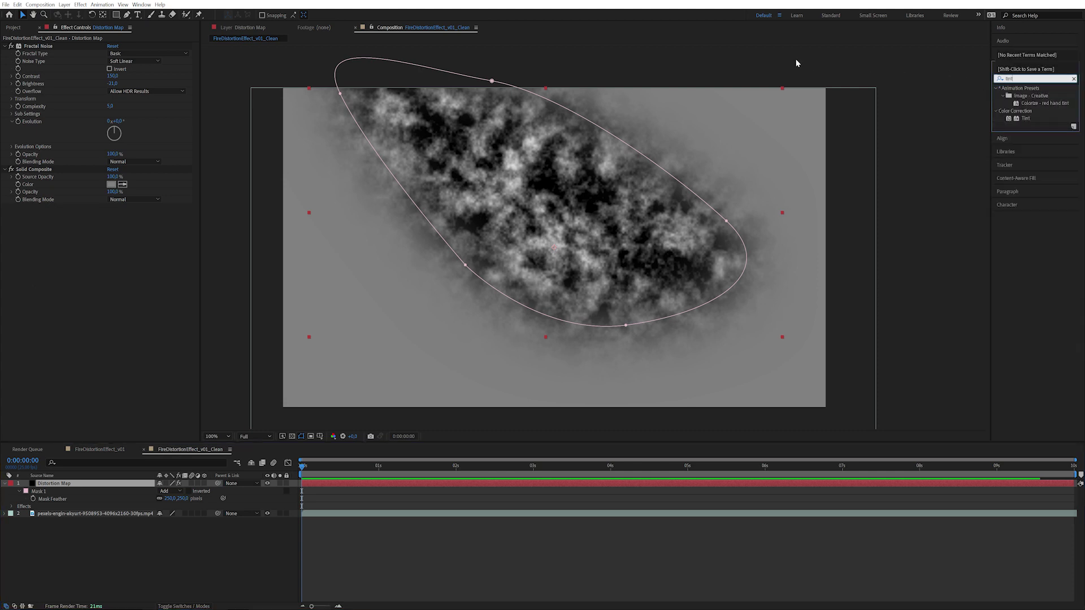
{"action": "left_click_drag", "start_coordinate": [1027, 119], "coordinate": [62, 161]}
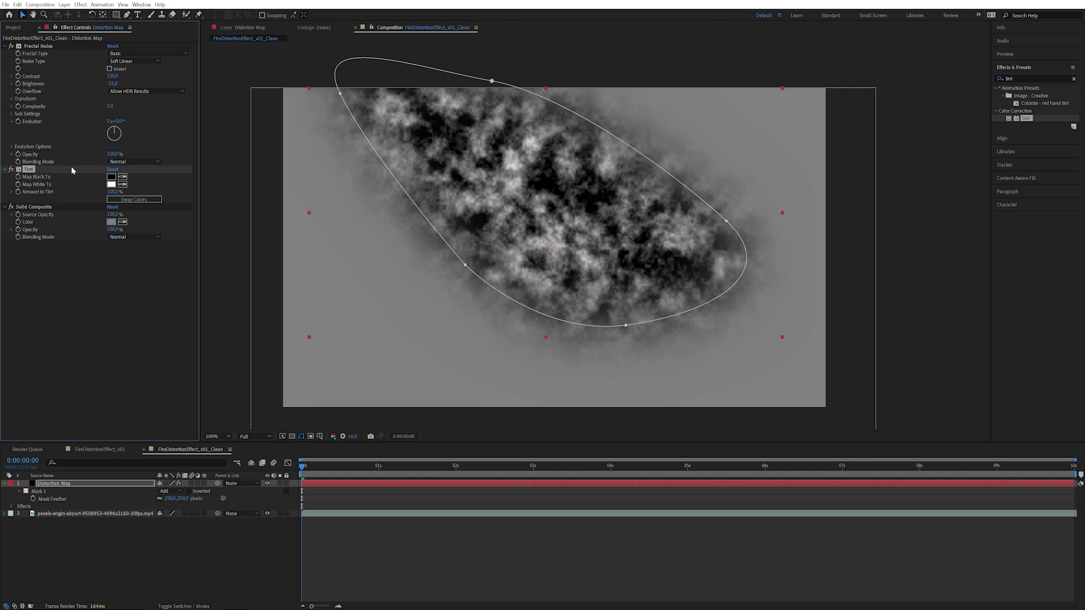
{"action": "left_click", "coordinate": [112, 177]}
{"action": "left_click", "coordinate": [843, 356]}
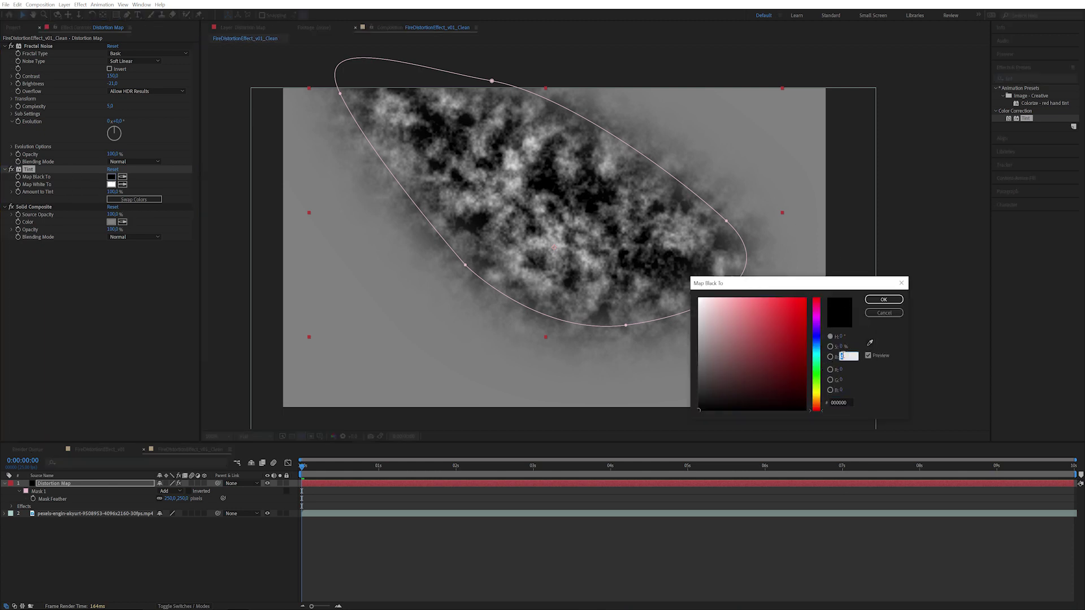
{"action": "type", "text": "50"}
{"action": "key", "text": "Return"}
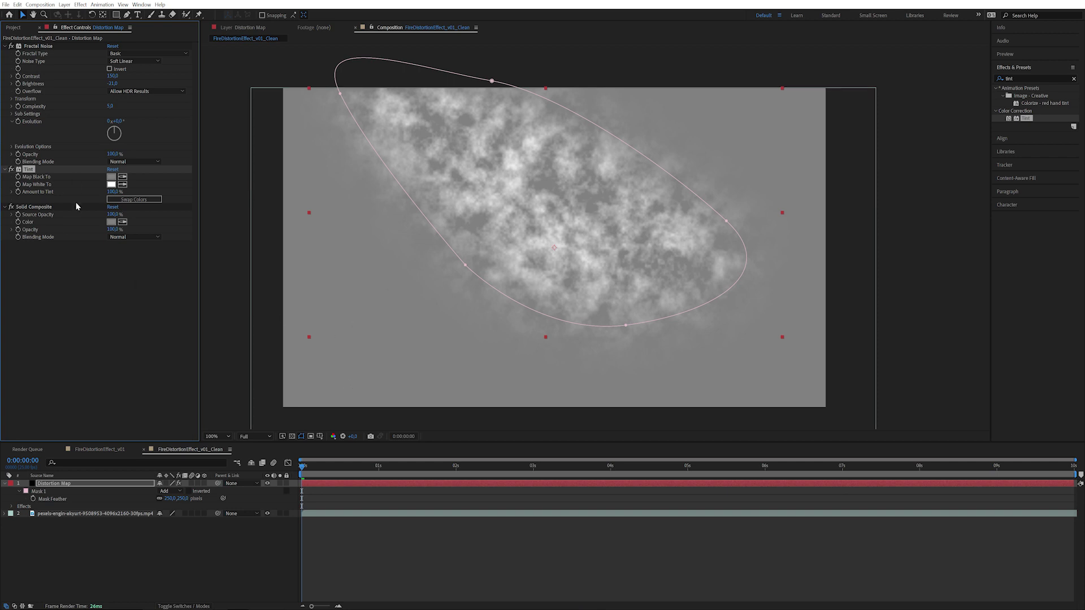
- Hide the Distortion Map and add an adjustment layer named 'Distortion'
{"action": "left_click", "coordinate": [267, 484]}
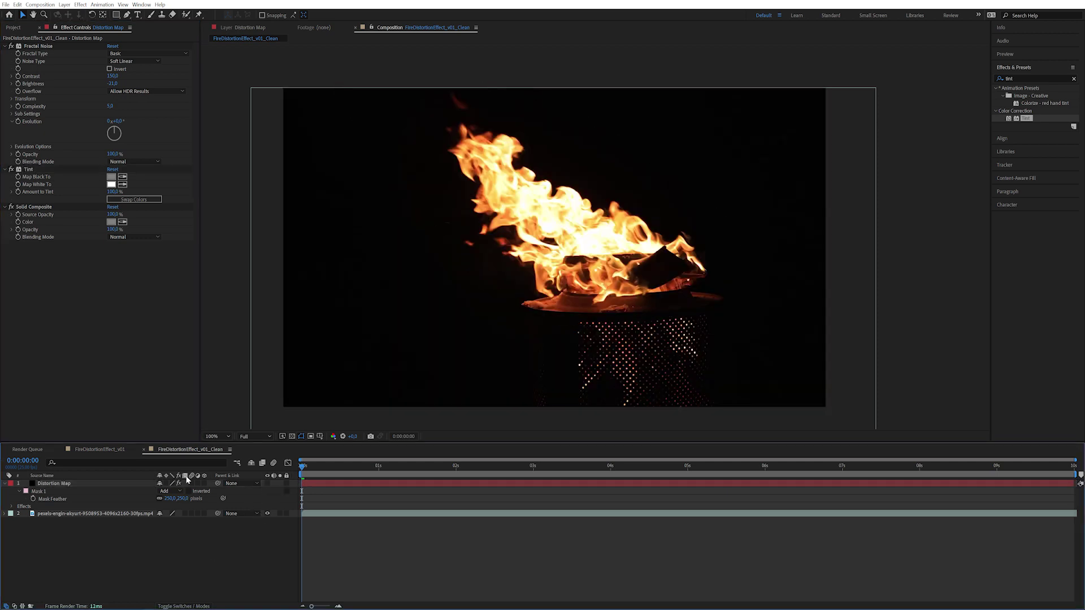
{"action": "left_click", "coordinate": [64, 4]}
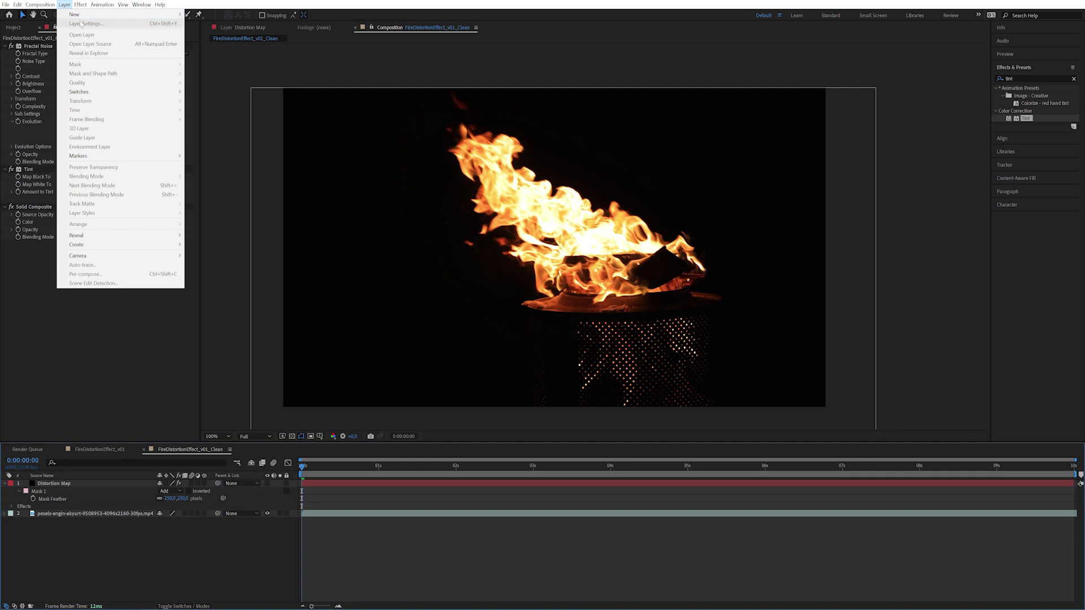
{"action": "mouse_move", "coordinate": [85, 14]}
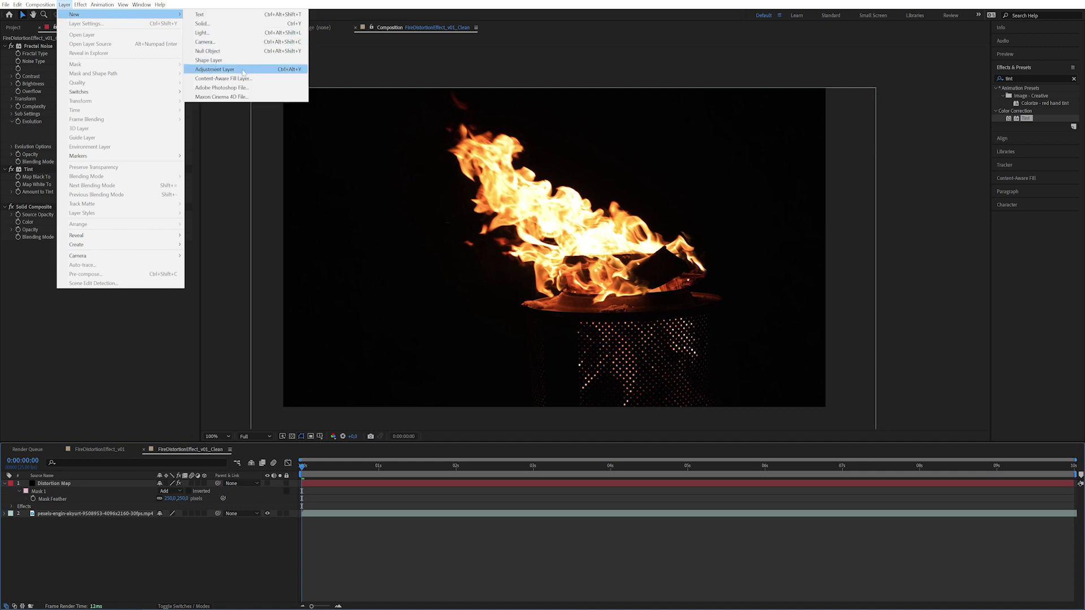
{"action": "left_click", "coordinate": [243, 69]}
{"action": "left_click", "coordinate": [85, 483]}
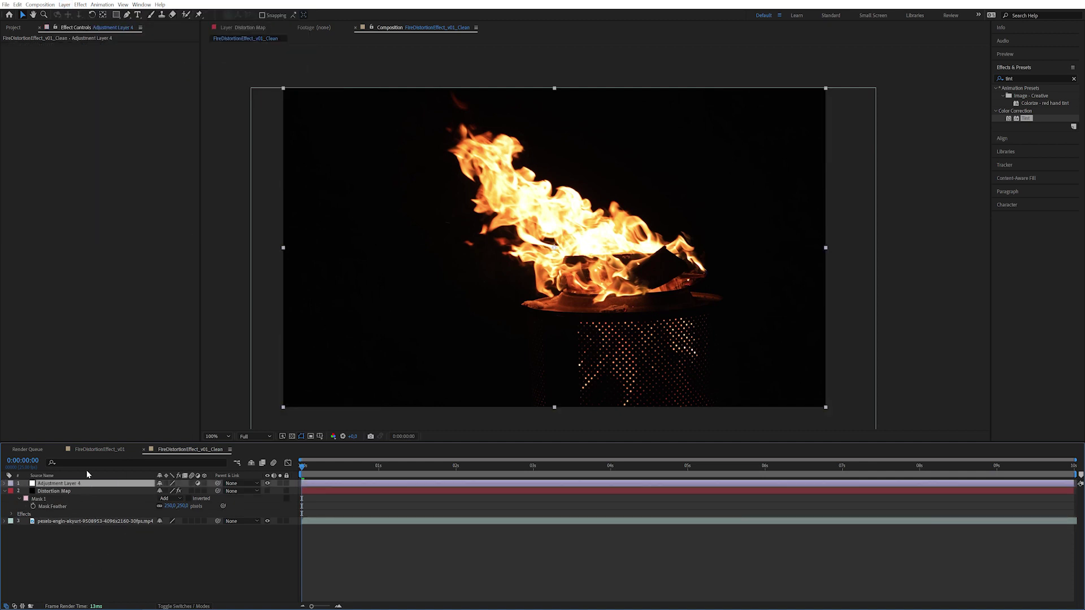
{"action": "key", "text": "Return"}
{"action": "type", "text": "Distortion"}
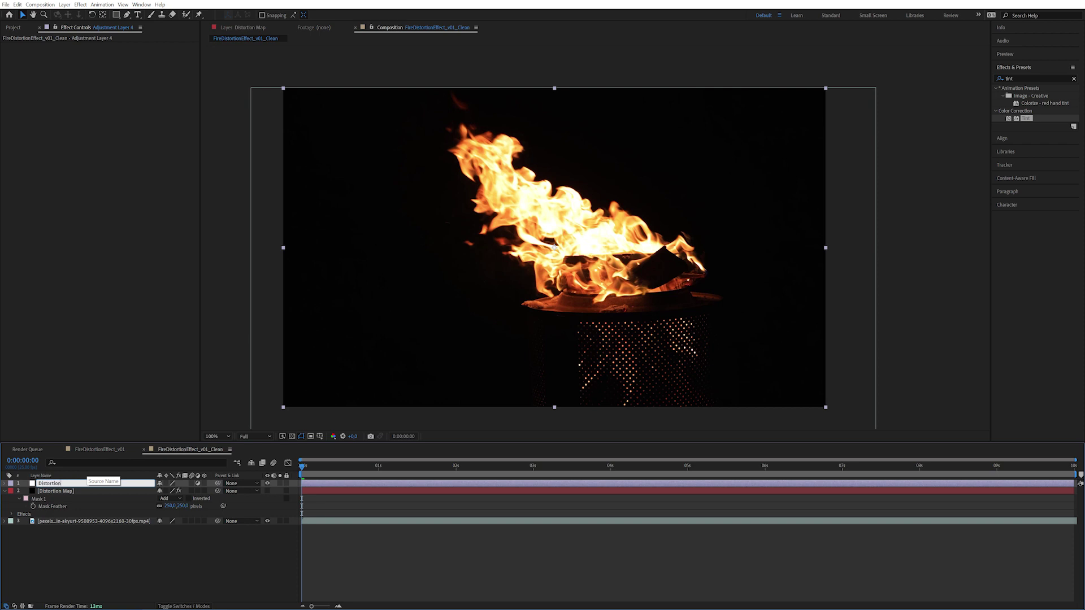
{"action": "key", "text": "Return"}
- Apply Displacement Map to Distortion, using the Distortion Map layer with Effects & Masks
{"action": "left_click", "coordinate": [1020, 79]}
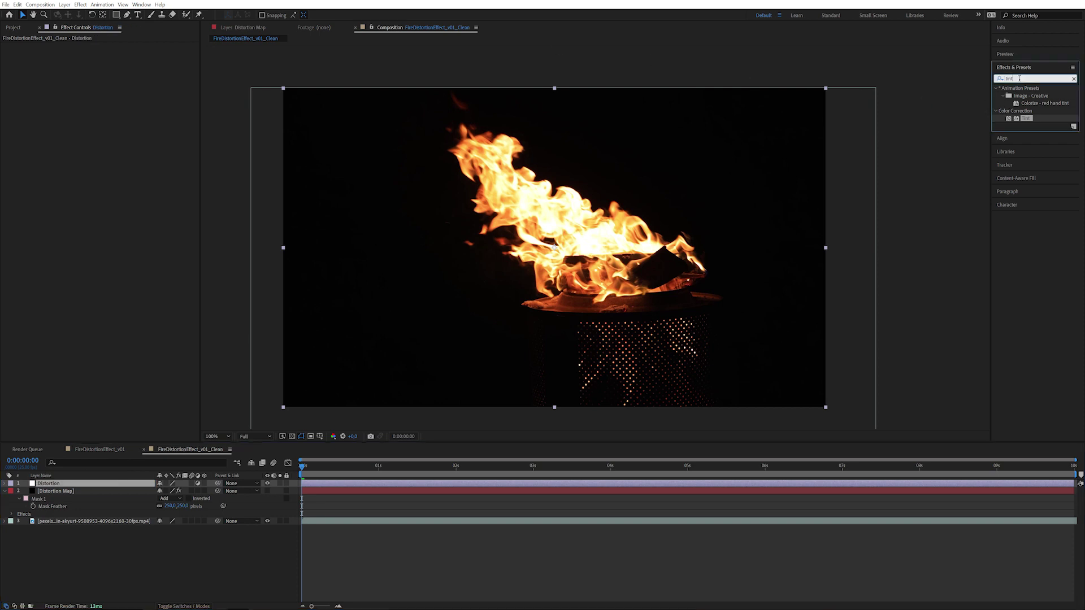
{"action": "type", "text": "displ"}
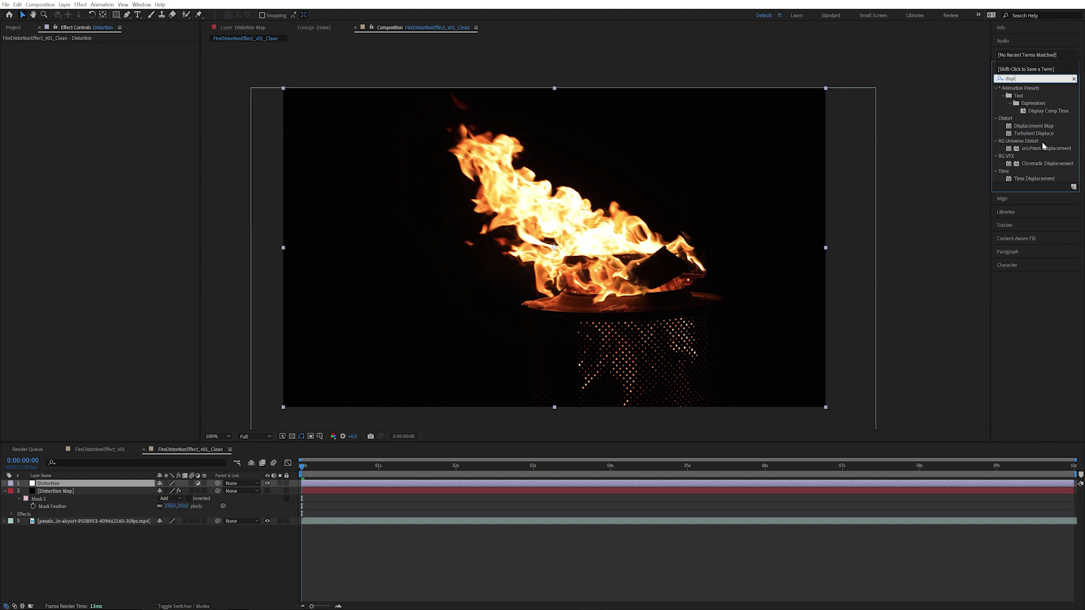
{"action": "left_click_drag", "start_coordinate": [1042, 128], "coordinate": [87, 483]}
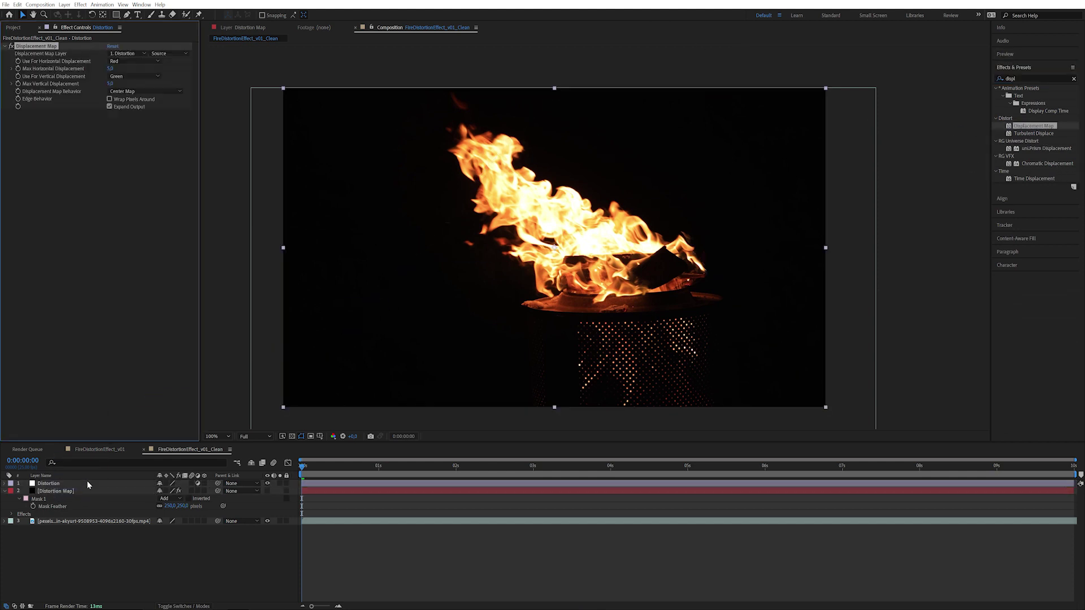
{"action": "left_click", "coordinate": [172, 587]}
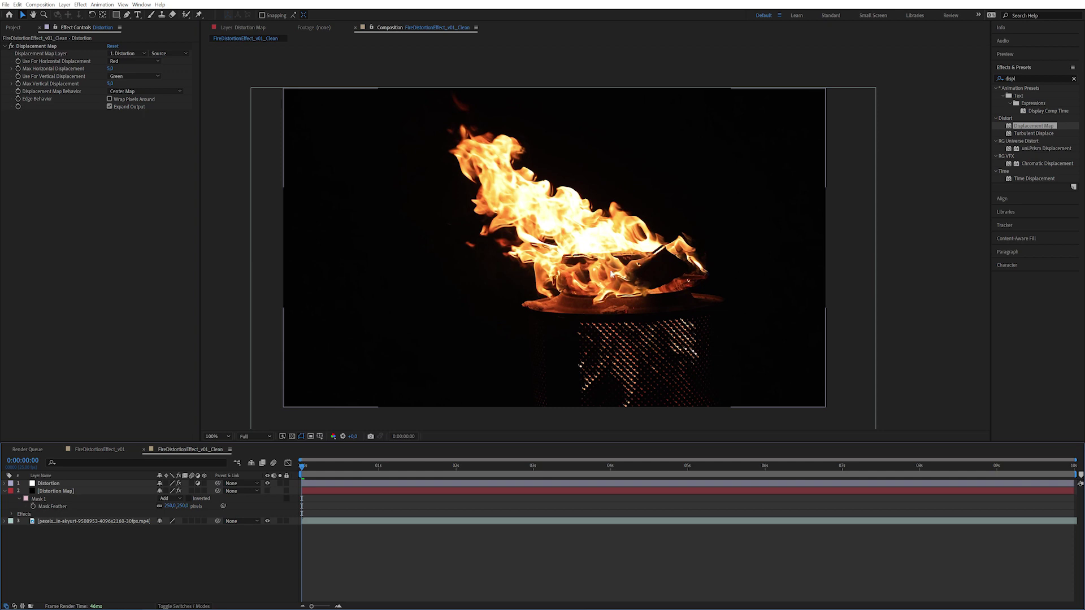
{"action": "left_click", "coordinate": [127, 53]}
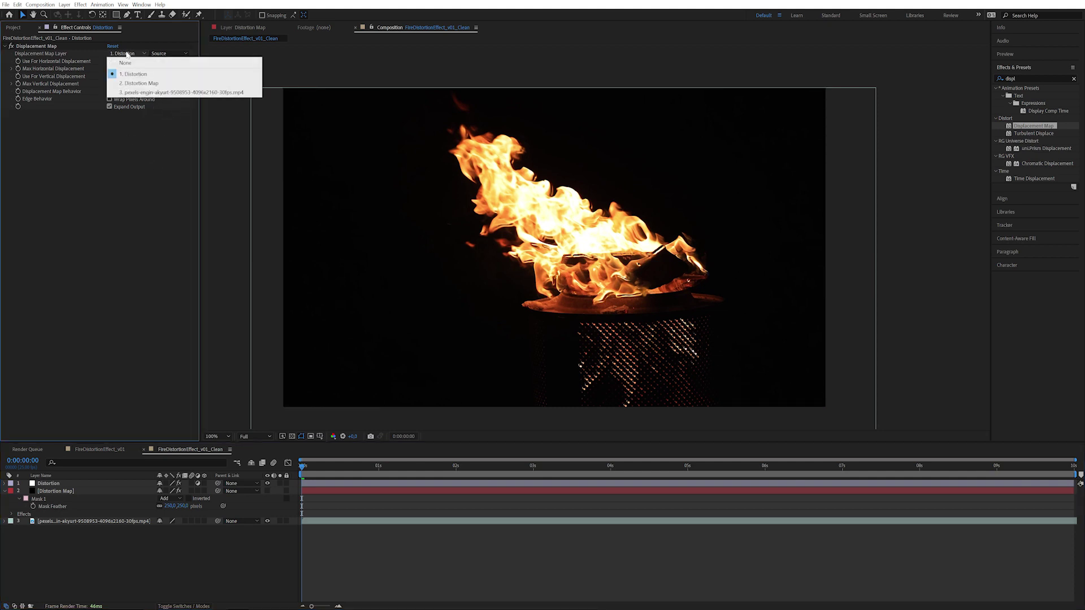
{"action": "left_click", "coordinate": [148, 84]}
{"action": "left_click", "coordinate": [177, 53]}
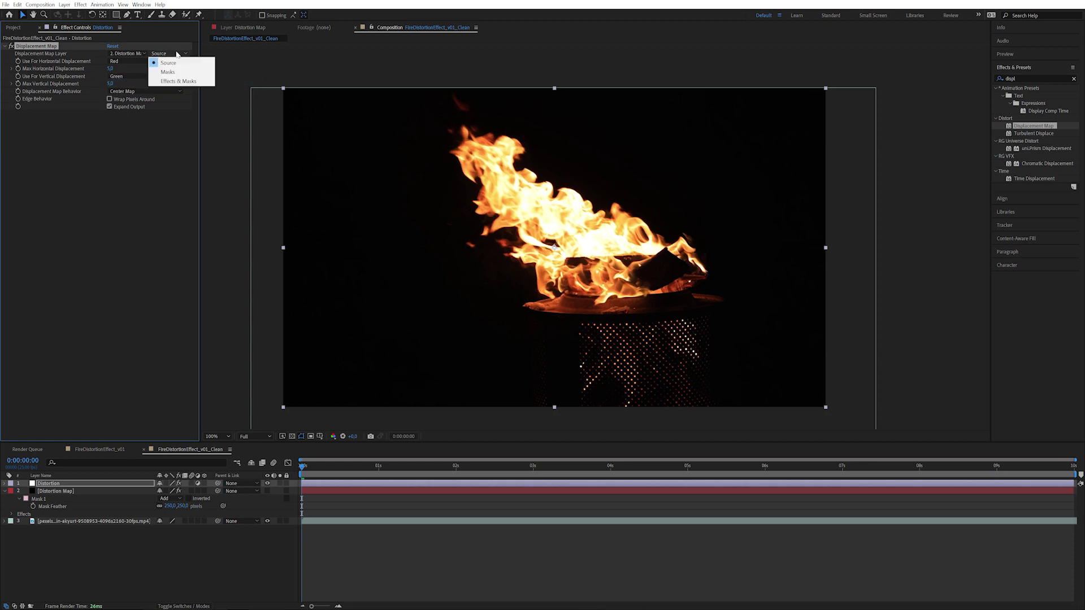
{"action": "left_click", "coordinate": [188, 83]}
- Drive both displacements by Luminance with a maximum displacement of 30
{"action": "left_click", "coordinate": [131, 61]}
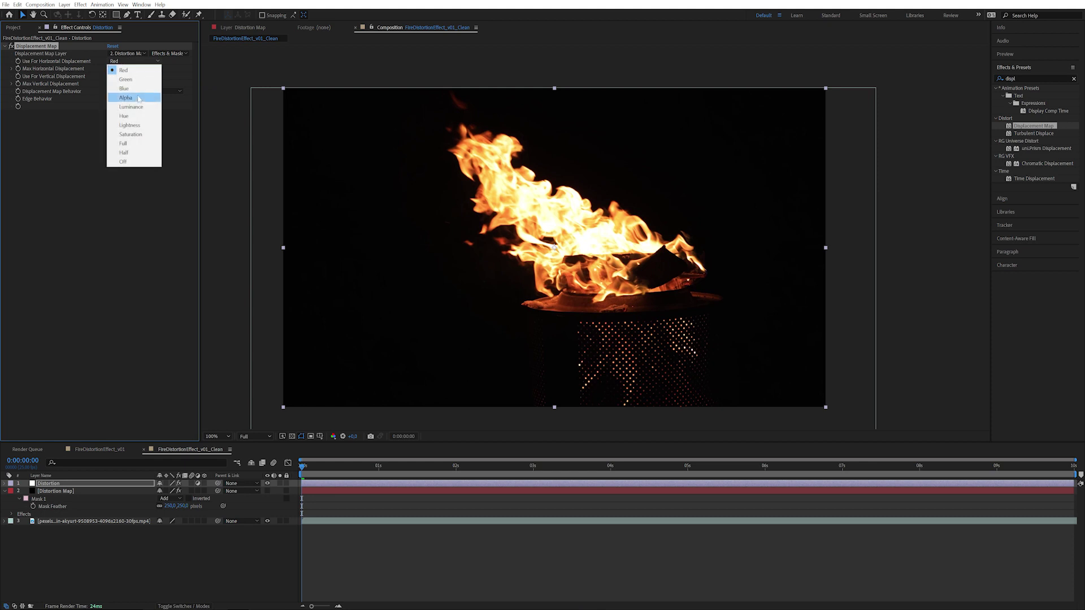
{"action": "left_click", "coordinate": [144, 107]}
{"action": "left_click", "coordinate": [134, 77]}
{"action": "left_click", "coordinate": [136, 122]}
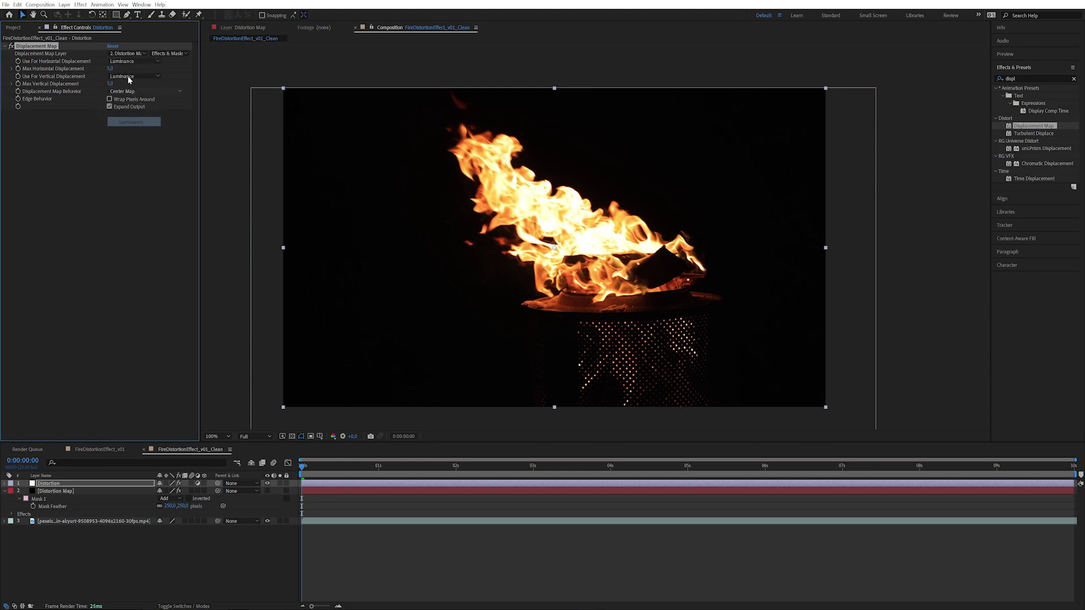
{"action": "left_click", "coordinate": [110, 68]}
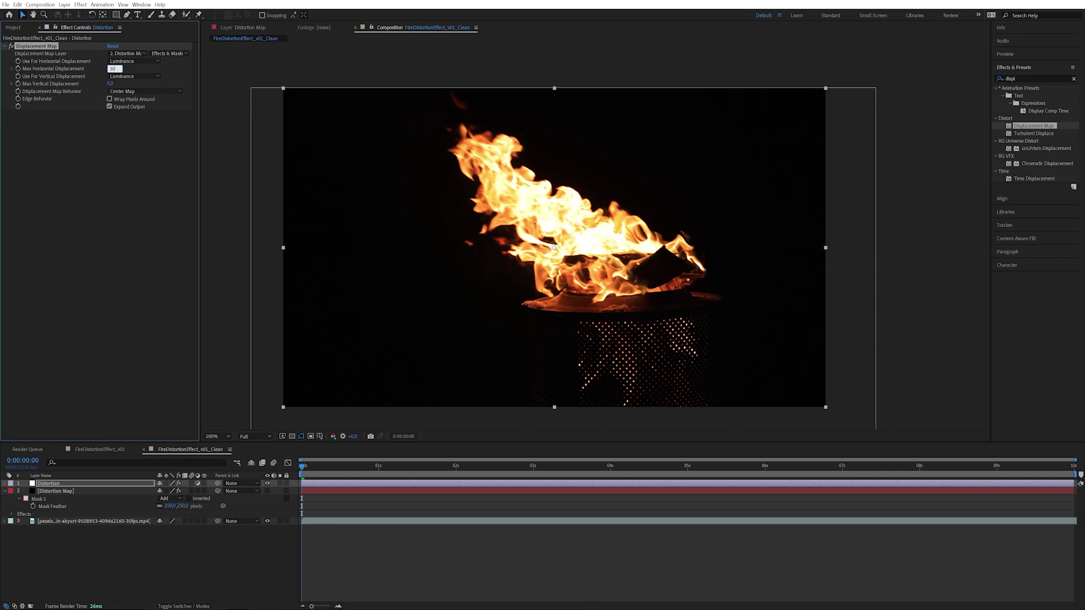
{"action": "key", "text": "Tab"}
{"action": "type", "text": "30"}
{"action": "key", "text": "Return"}
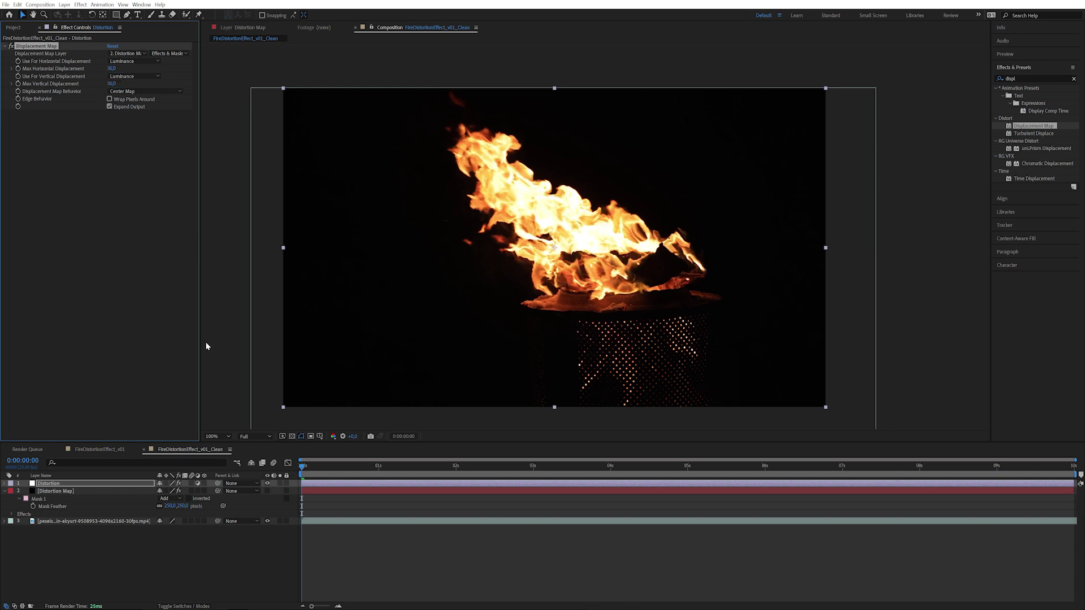
{"action": "key", "text": "ctrl+Down"}
{"action": "left_click", "coordinate": [13, 99]}
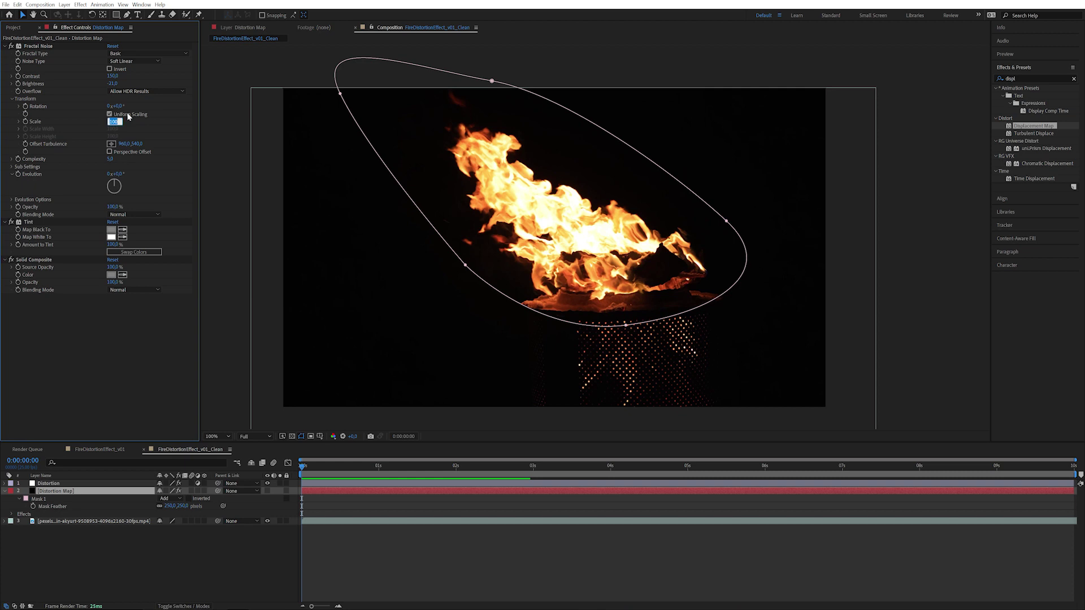
- Set the Fractal Noise Scale to 350, then 150, and preview the heat distortion
{"action": "type", "text": "350"}
{"action": "key", "text": "Return"}
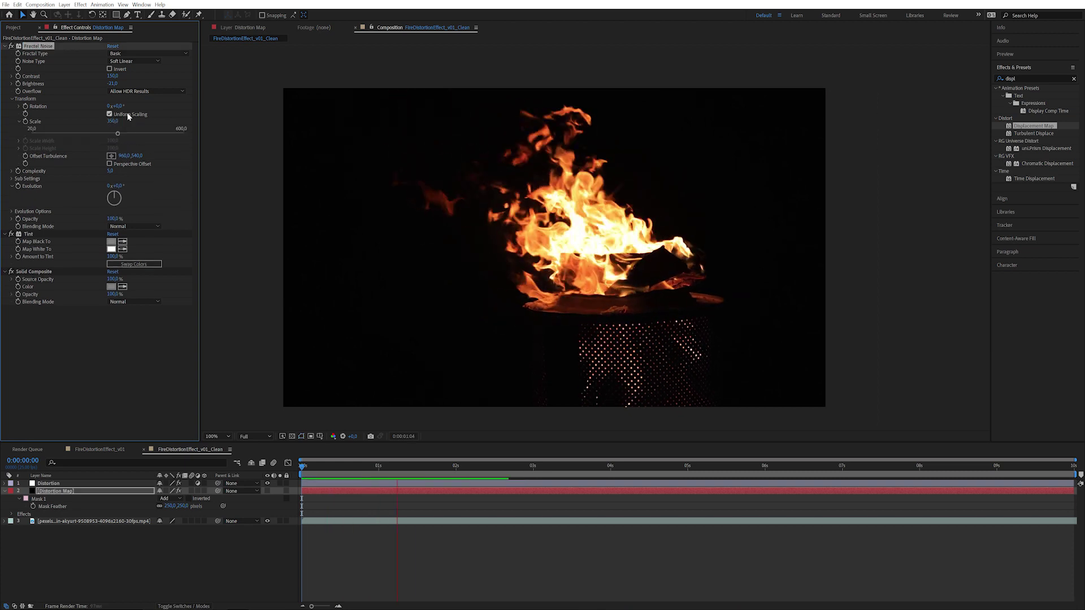
{"action": "key", "text": "space"}
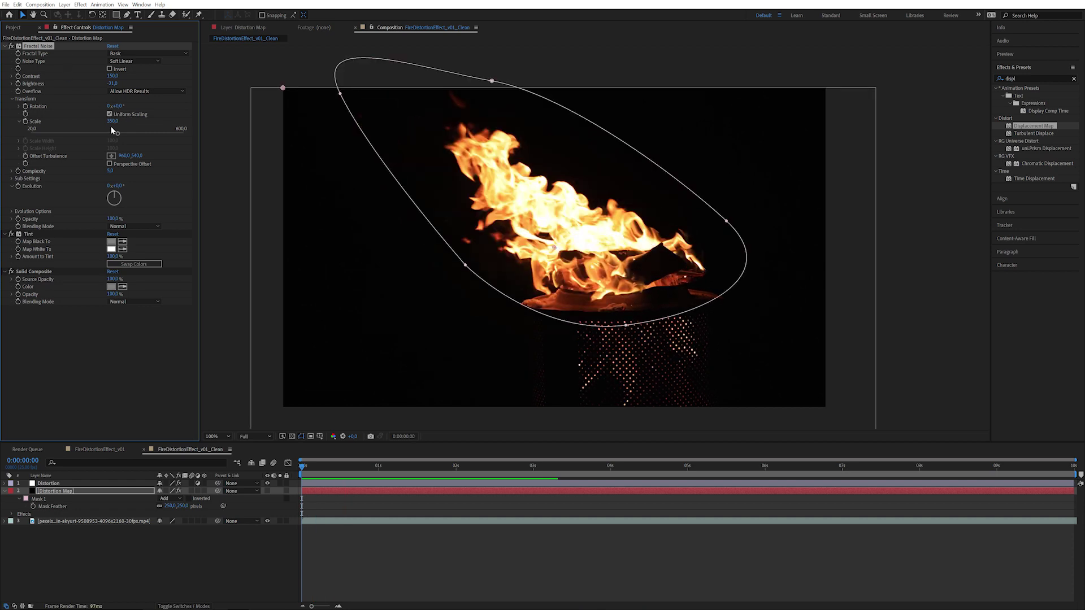
{"action": "left_click", "coordinate": [112, 120]}
{"action": "type", "text": "150"}
{"action": "key", "text": "Return"}
{"action": "key", "text": "space"}
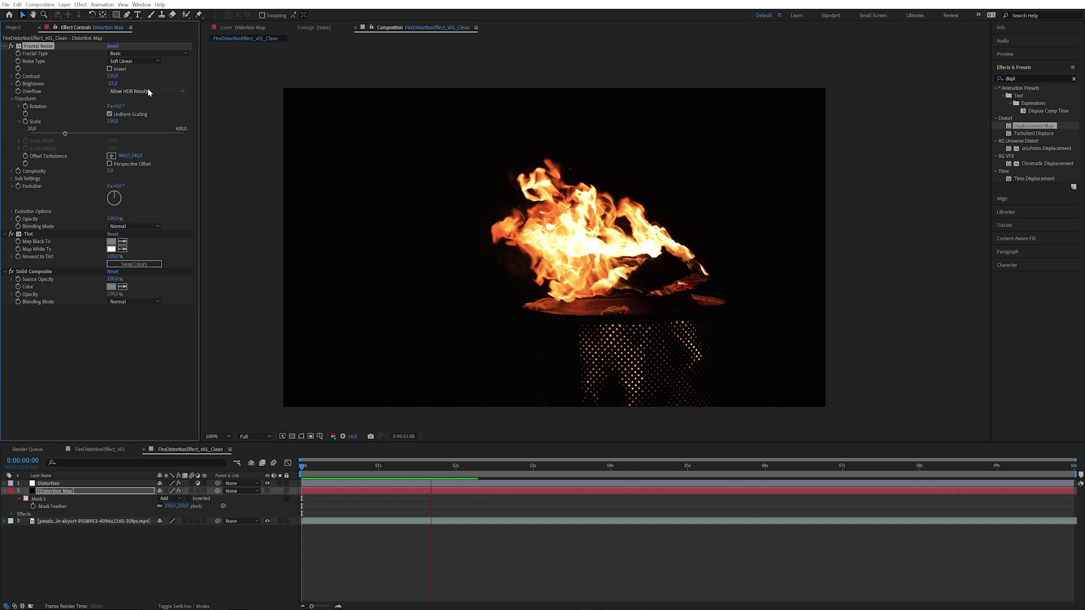
{"action": "key", "text": "space"}
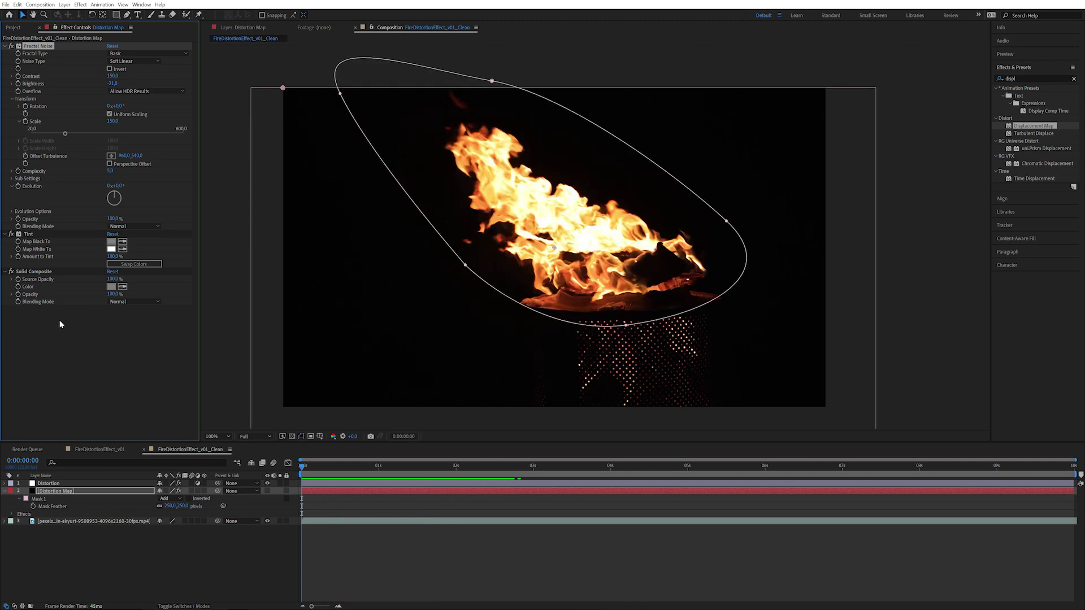
{"action": "left_click", "coordinate": [60, 322]}
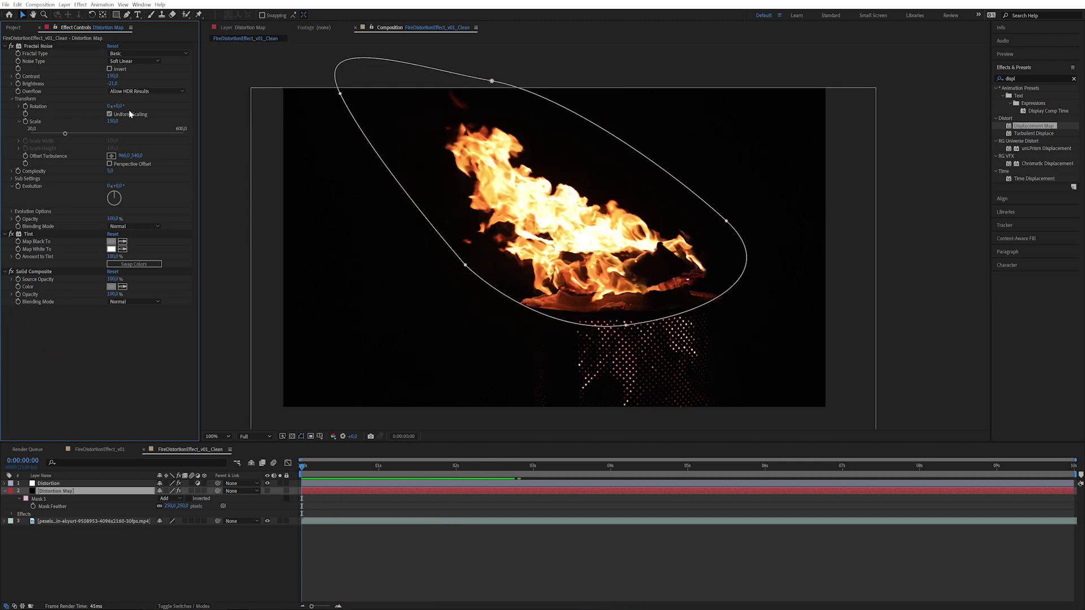
- Give the noise Evolution the expression time*500 and preview it
{"action": "left_click", "coordinate": [22, 184], "text": "alt"}
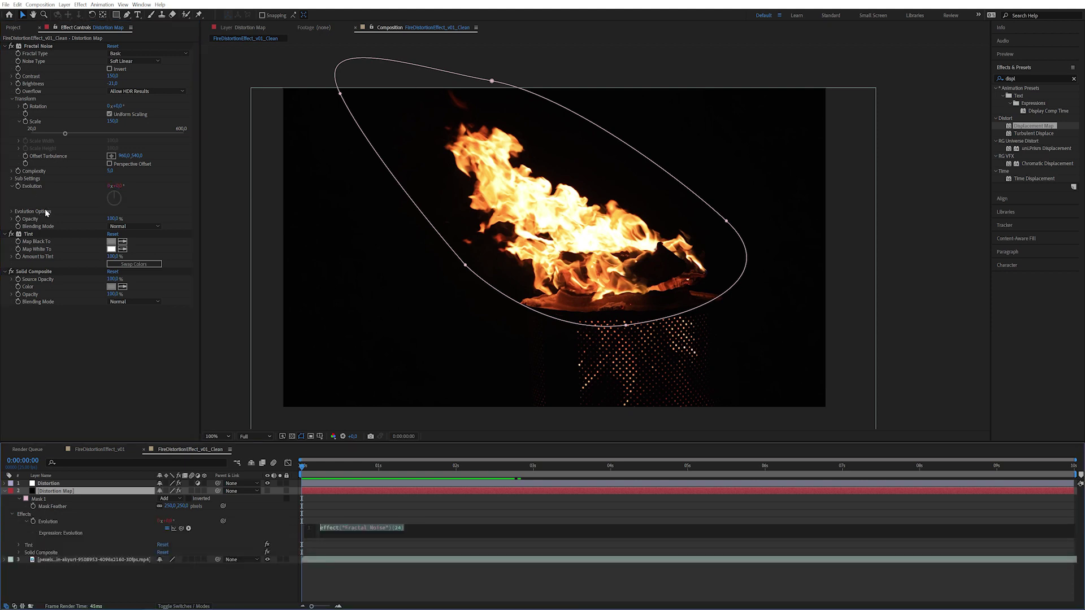
{"action": "type", "text": "time*"}
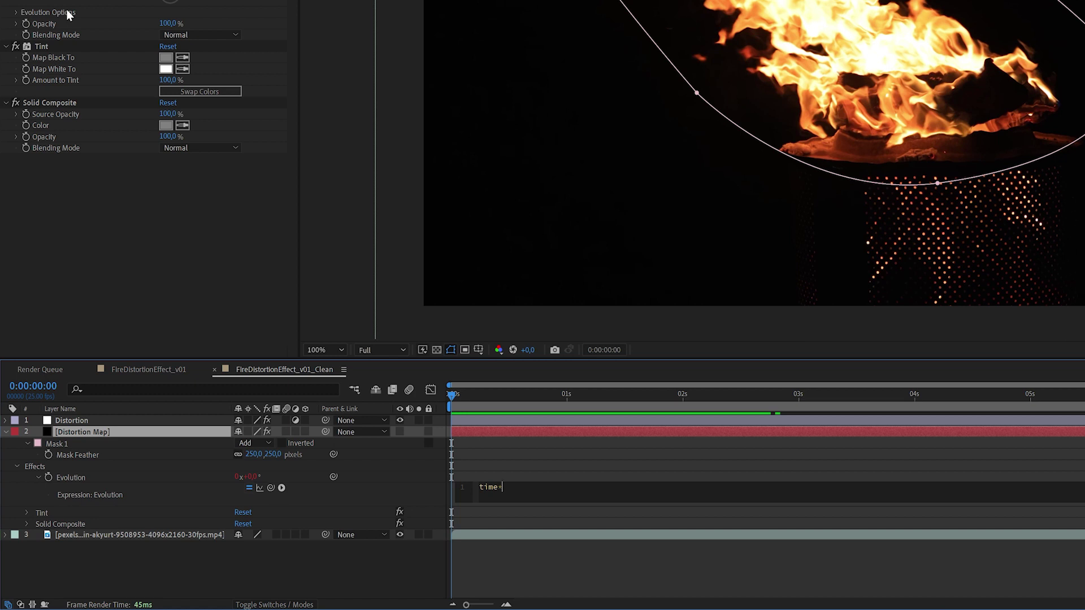
{"action": "type", "text": "500"}
{"action": "key", "text": "KP_Enter"}
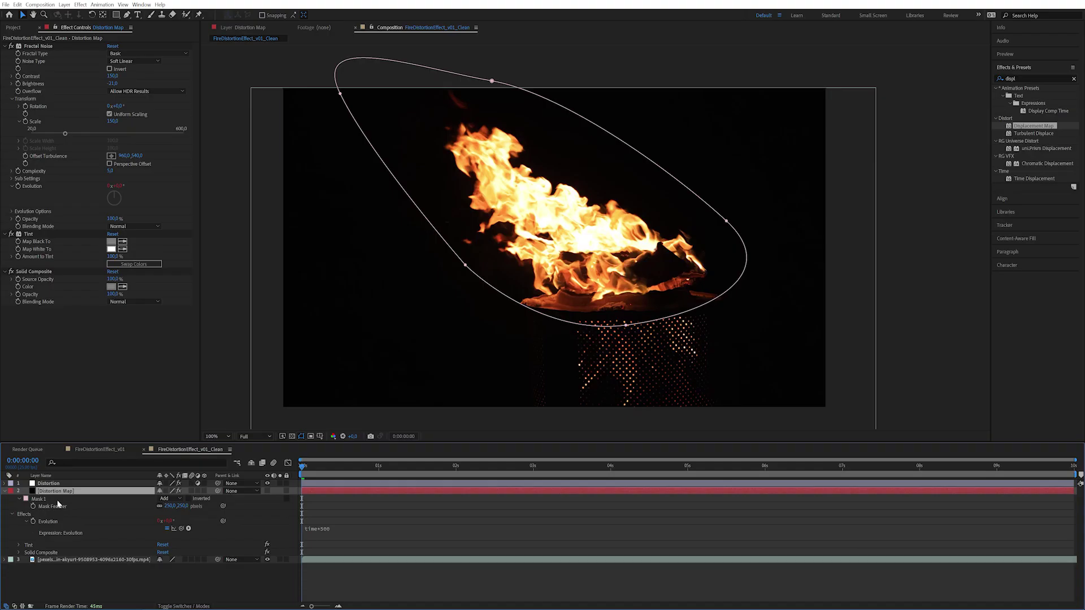
{"action": "key", "text": "space"}
- Add the Offset Turbulence expression A = -350; [time*A, time*A] and preview the drift
{"action": "left_click", "coordinate": [25, 156], "text": "alt"}
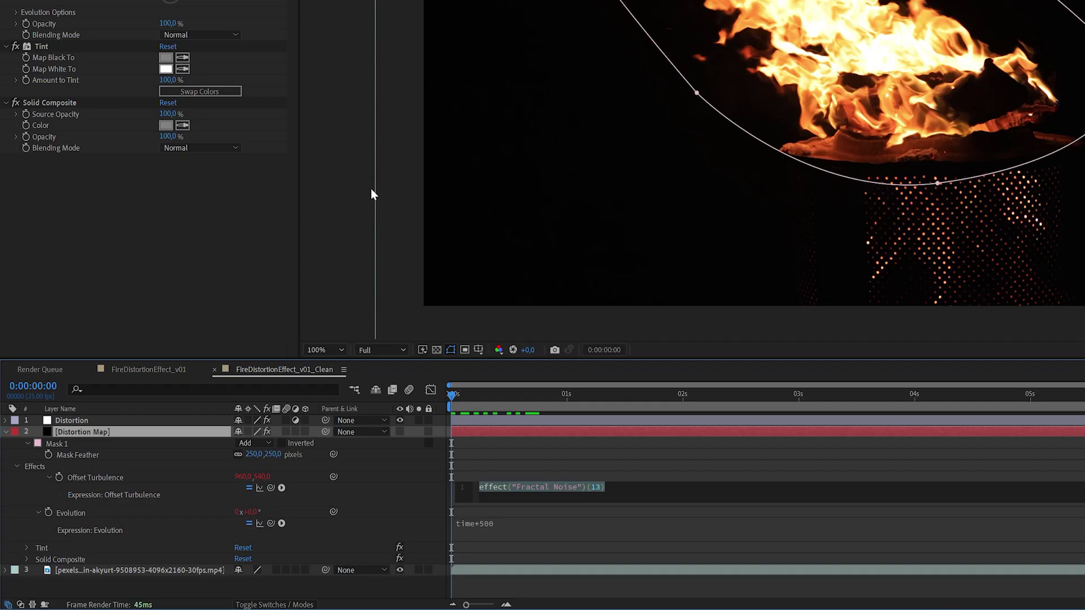
{"action": "type", "text": "A = "}
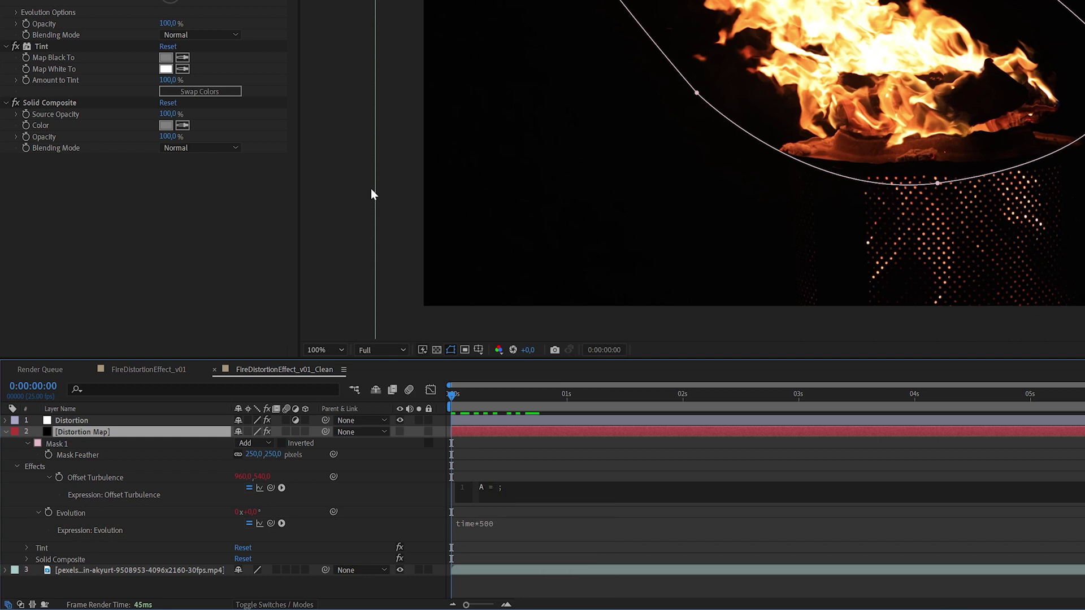
{"action": "type", "text": "350"}
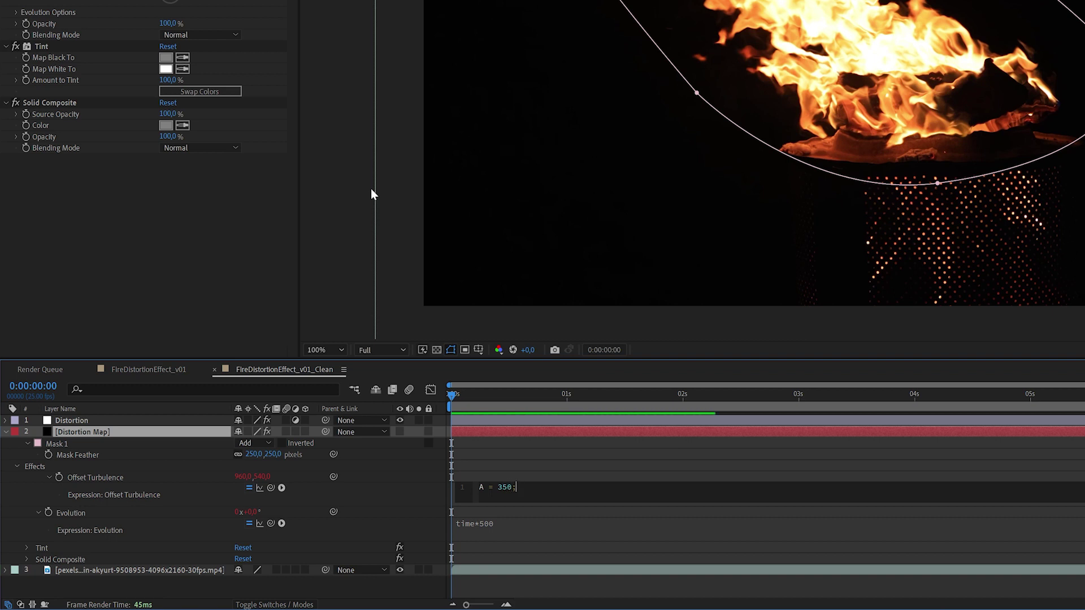
{"action": "key", "text": "End"}
{"action": "key", "text": "Return"}
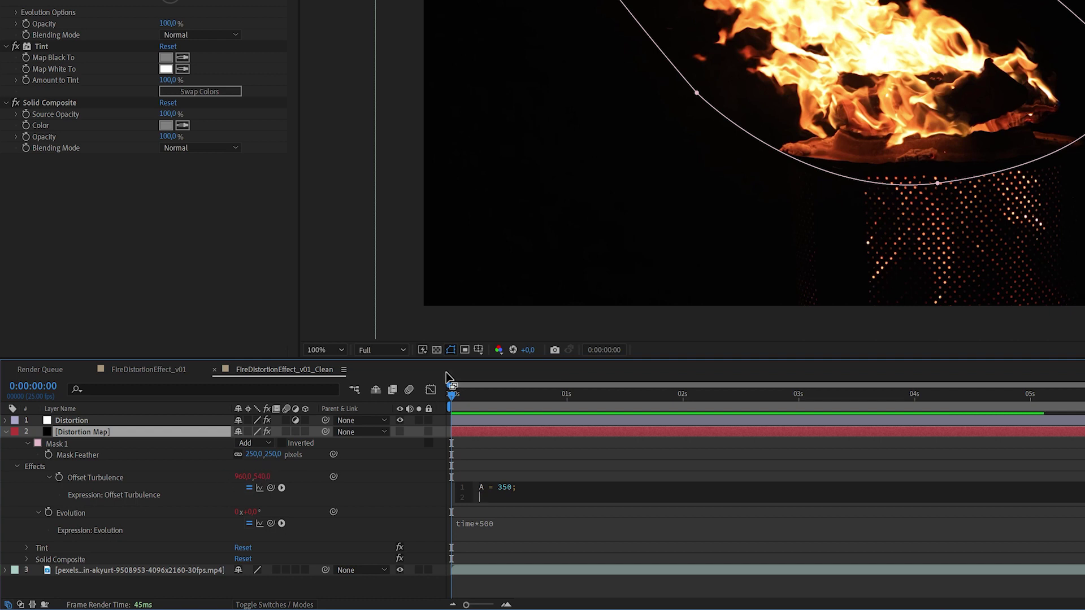
{"action": "type", "text": "[]"}
{"action": "type", "text": "time*A"}
{"action": "type", "text": ", time"}
{"action": "type", "text": "*A"}
{"action": "key", "text": "Up"}
{"action": "key", "text": "shift+Home"}
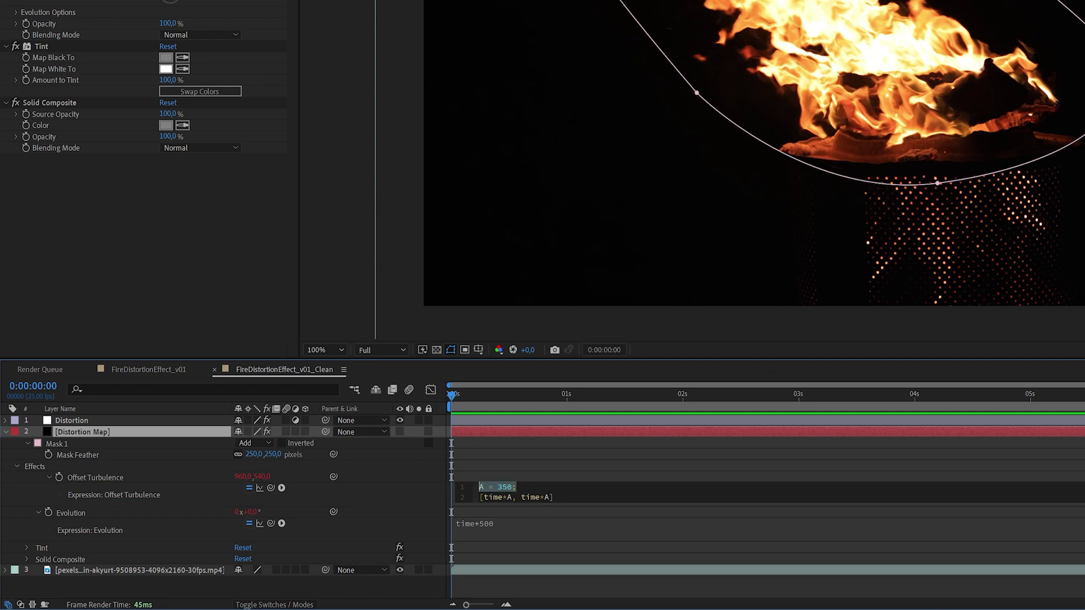
{"action": "left_click", "coordinate": [554, 497]}
{"action": "left_click", "coordinate": [497, 487]}
{"action": "left_click", "coordinate": [520, 487]}
{"action": "left_click", "coordinate": [469, 390]}
{"action": "key", "text": "space"}
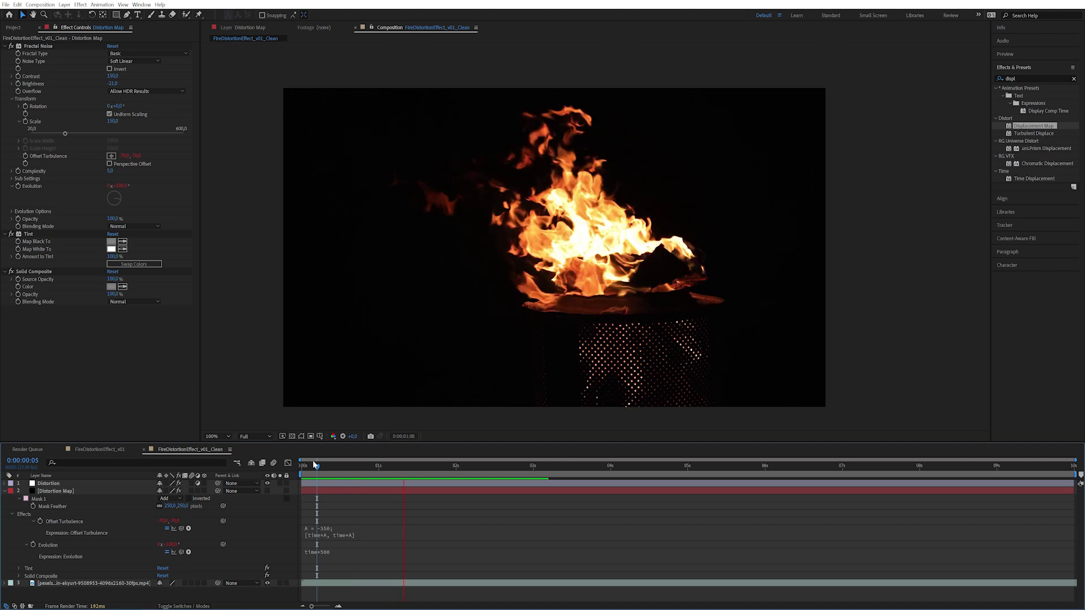
- Raise the Distortion layer's Max Horizontal and Vertical Displacement to 40 and preview
{"action": "key", "text": "space"}
{"action": "left_click", "coordinate": [316, 484]}
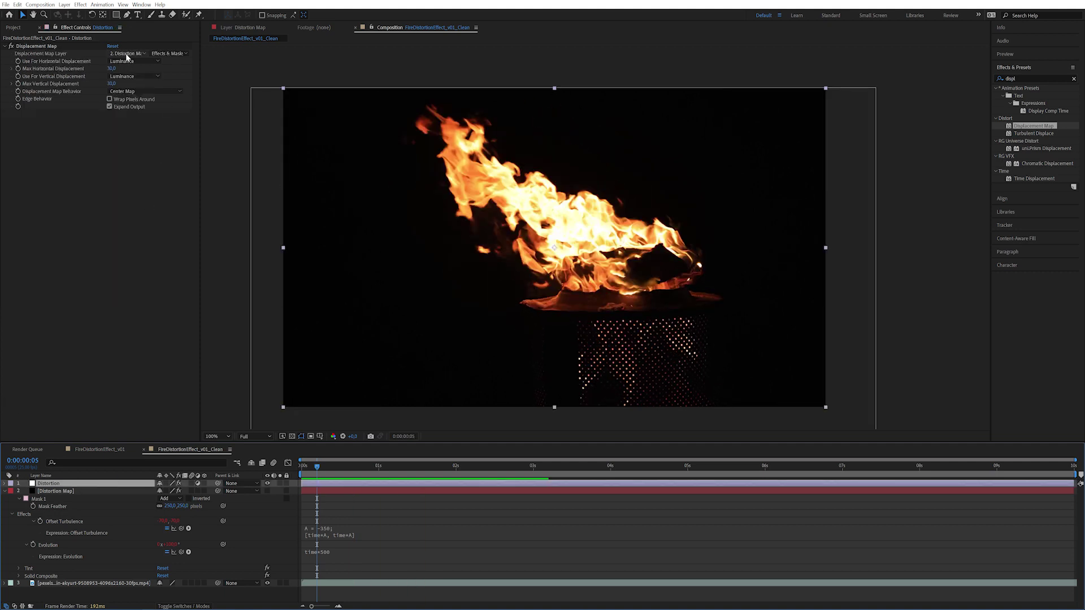
{"action": "left_click", "coordinate": [112, 69]}
{"action": "type", "text": "40"}
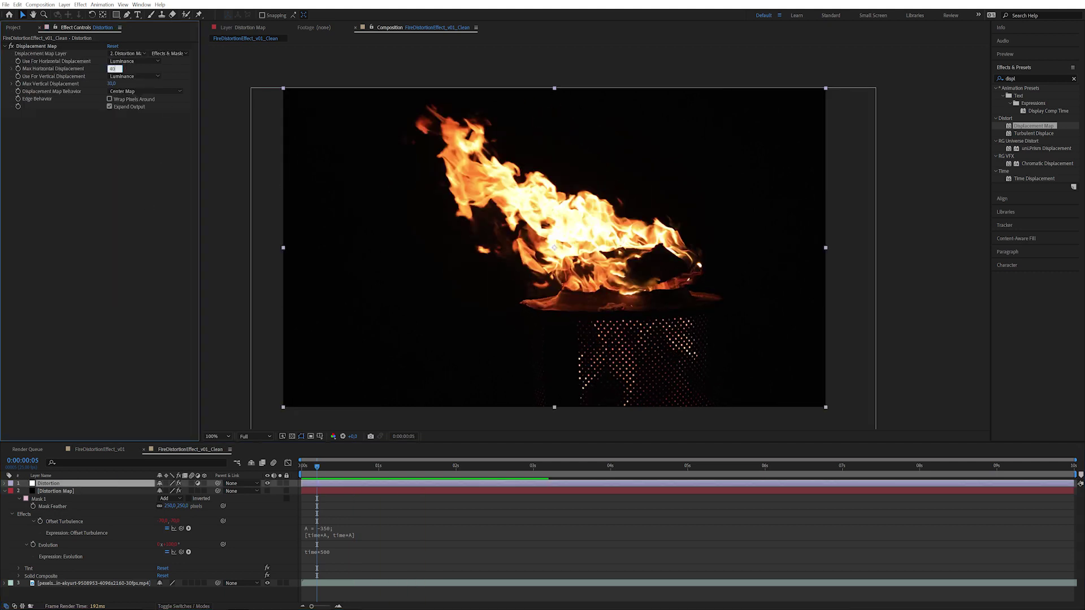
{"action": "key", "text": "Tab"}
{"action": "type", "text": "40"}
{"action": "key", "text": "Return"}
{"action": "key", "text": "space"}
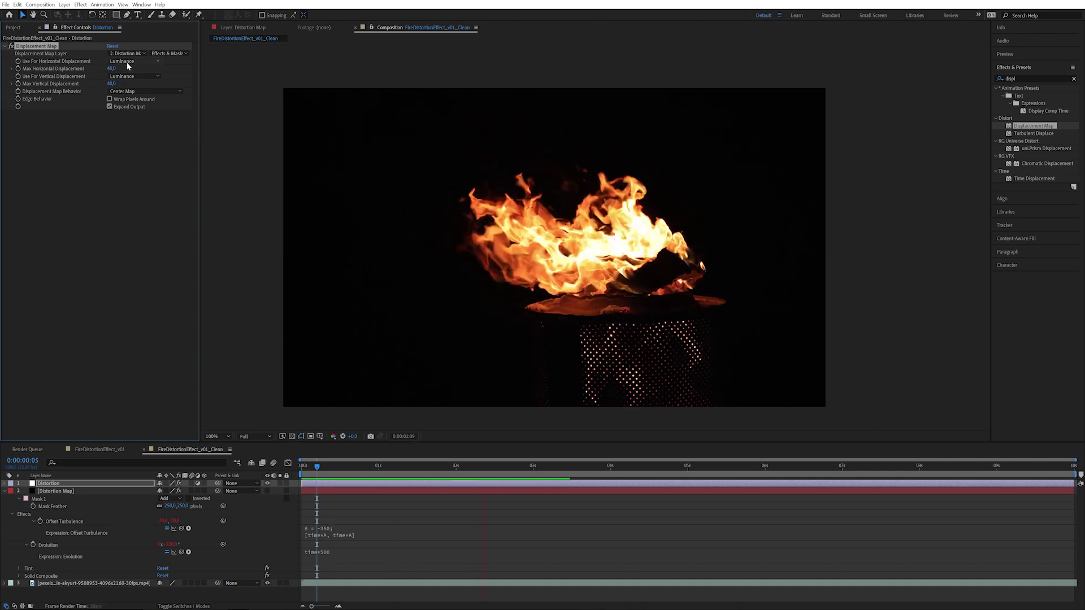
{"action": "key", "text": "space"}
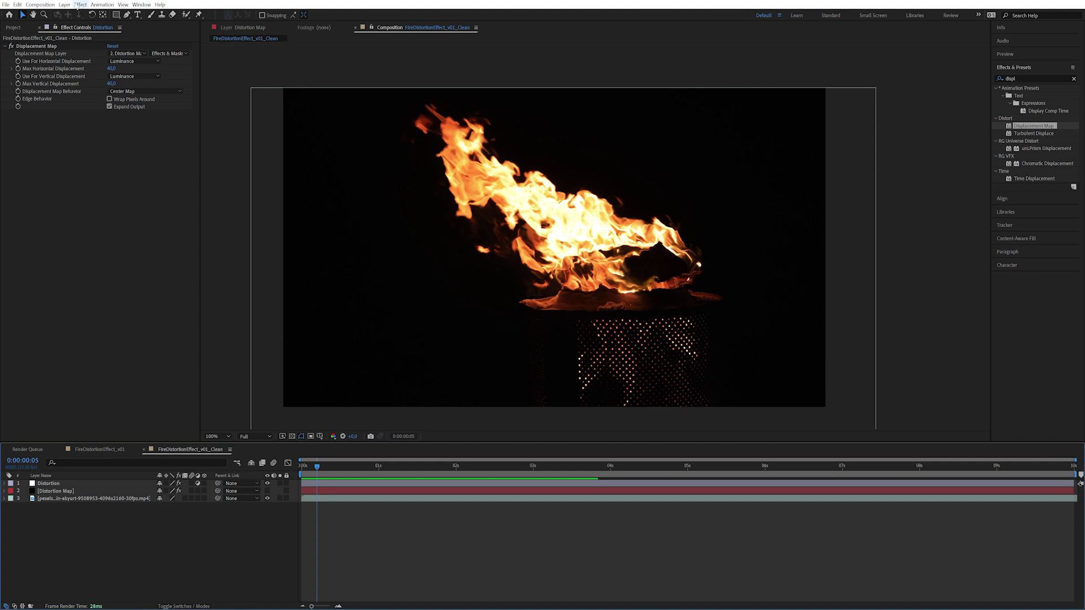
{"action": "left_click", "coordinate": [64, 5]}
{"action": "mouse_move", "coordinate": [123, 17]}
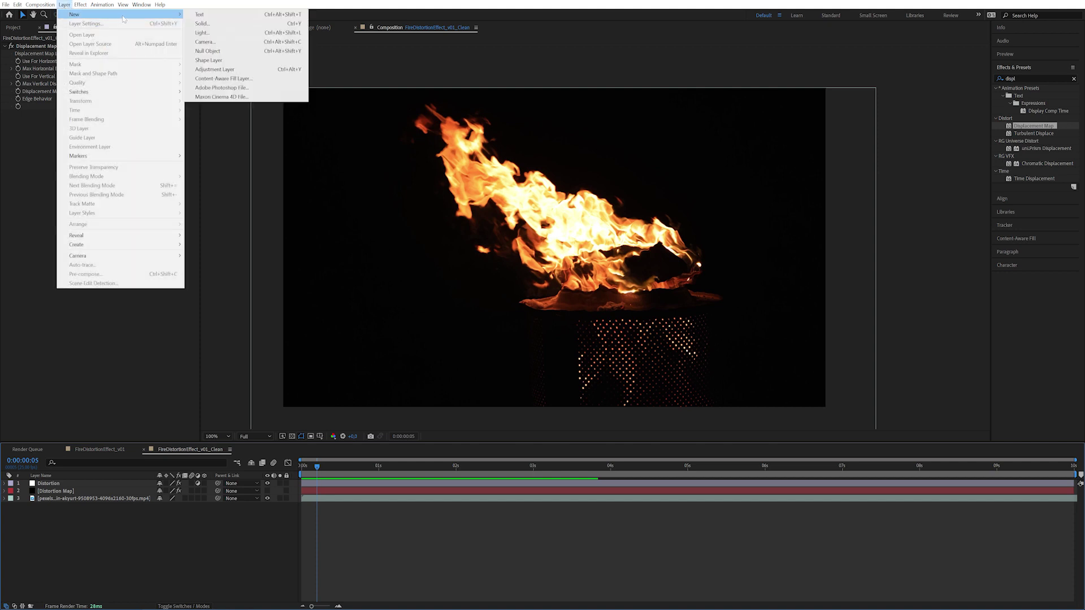
- Create a black solid named Blur Map below the Distortion layer, then search the effects for 'frac'
{"action": "left_click", "coordinate": [214, 23]}
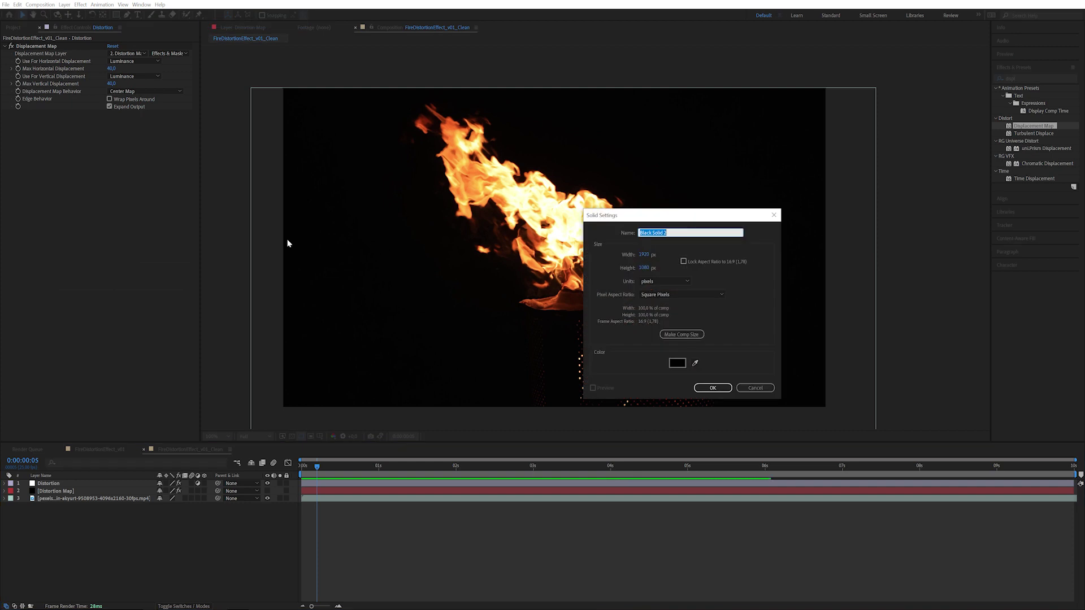
{"action": "type", "text": "Blur Map"}
{"action": "key", "text": "Return"}
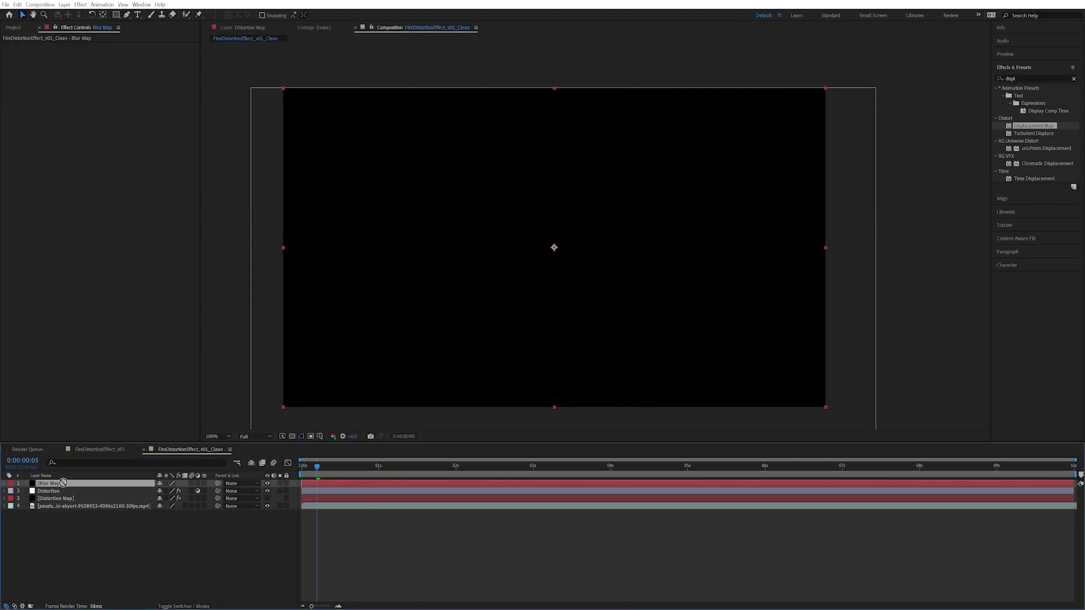
{"action": "left_click_drag", "start_coordinate": [62, 484], "coordinate": [69, 499]}
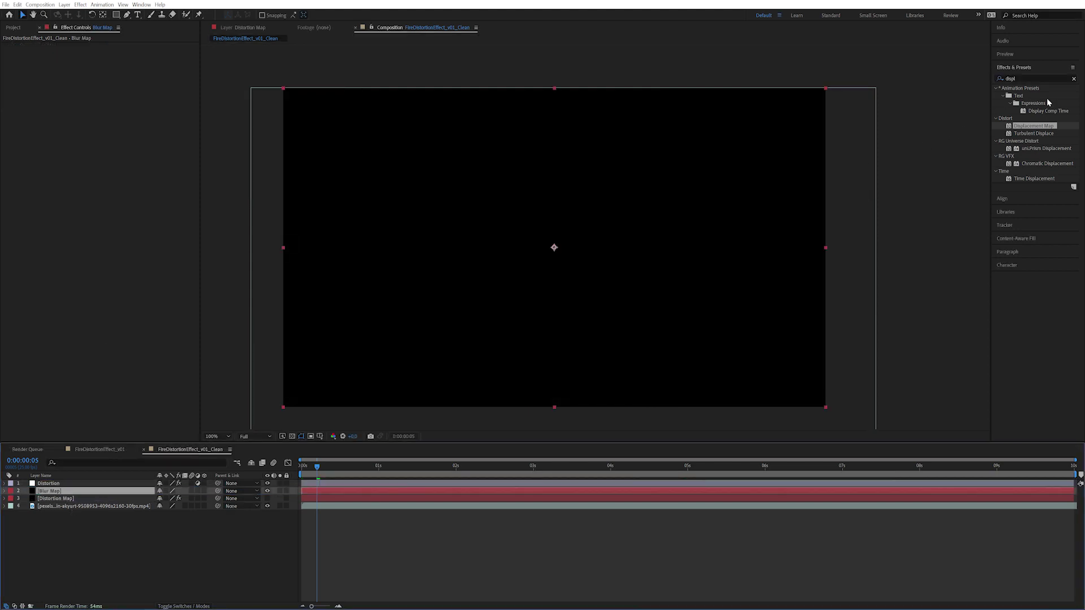
{"action": "left_click", "coordinate": [1034, 78]}
{"action": "type", "text": "fra"}
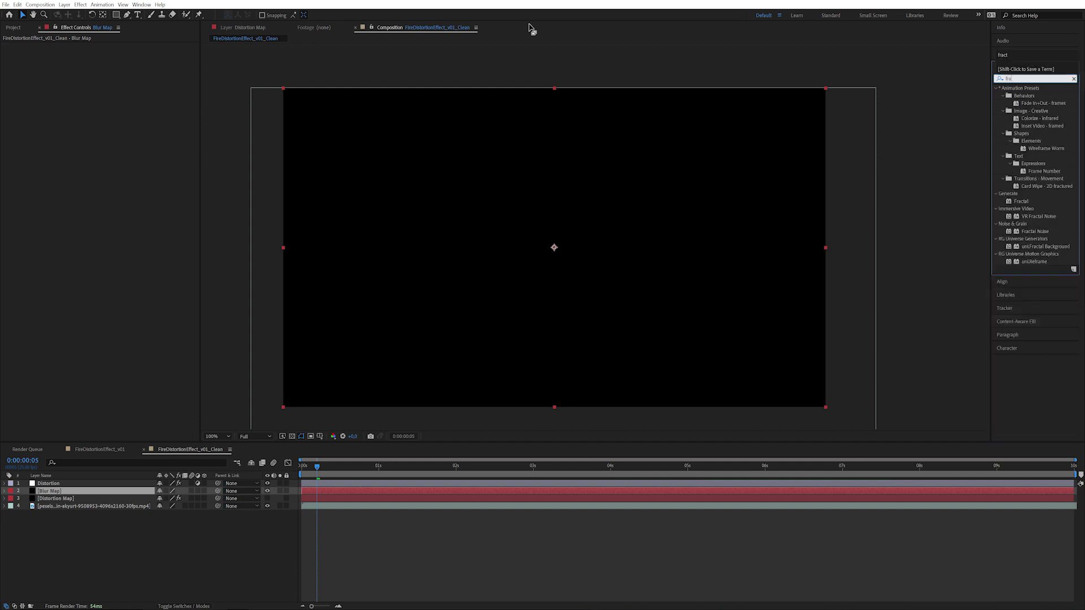
{"action": "type", "text": "c"}
- Apply Fractal Noise to Blur Map with Contrast about 563 and Brightness -75
{"action": "left_click_drag", "start_coordinate": [1041, 149], "coordinate": [79, 492]}
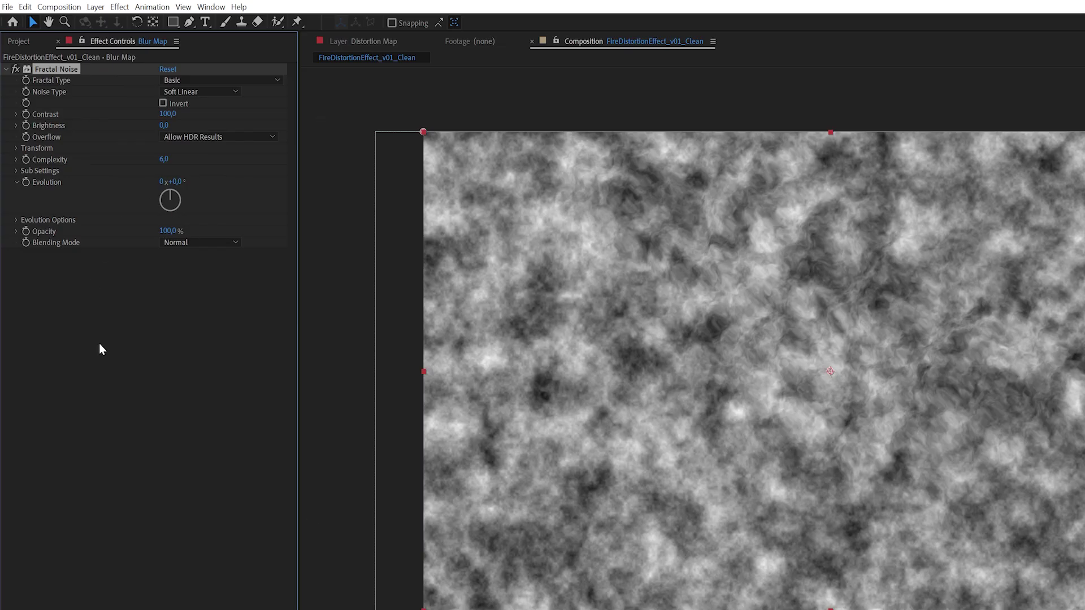
{"action": "left_click_drag", "start_coordinate": [111, 76], "coordinate": [133, 72]}
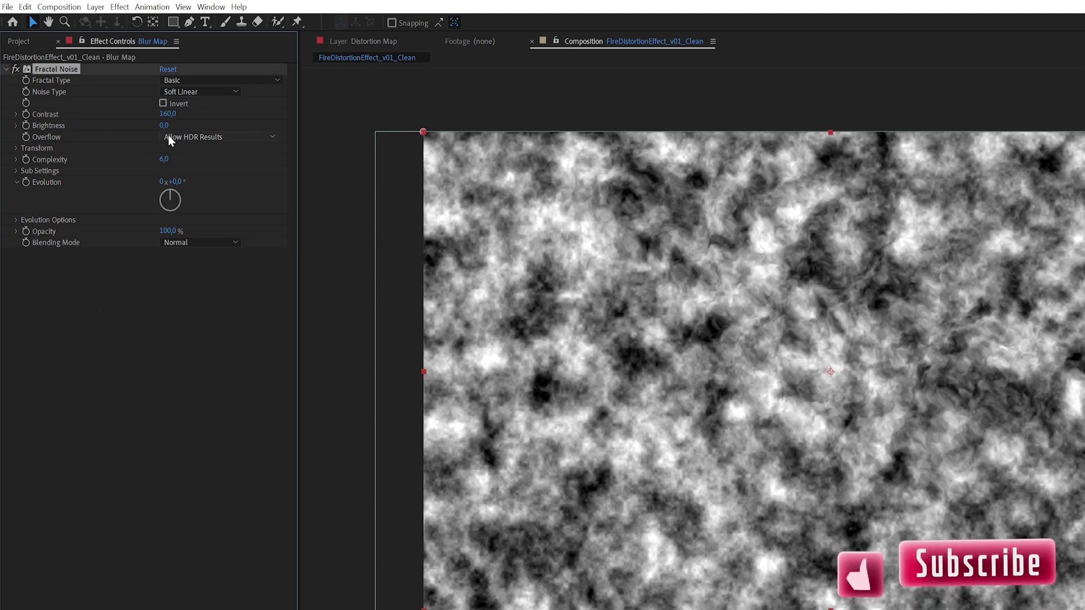
{"action": "left_click_drag", "start_coordinate": [165, 114], "coordinate": [403, 84]}
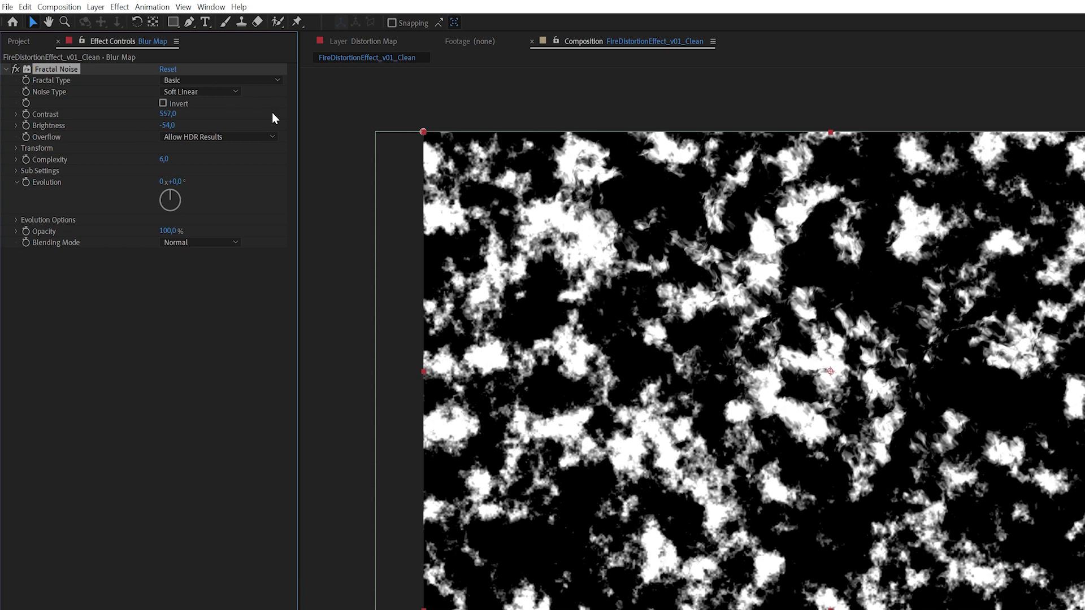
{"action": "mouse_move", "coordinate": [167, 125]}
{"action": "left_mouse_down"}
{"action": "mouse_move", "coordinate": [155, 126]}
{"action": "mouse_move", "coordinate": [178, 112]}
{"action": "left_mouse_up"}
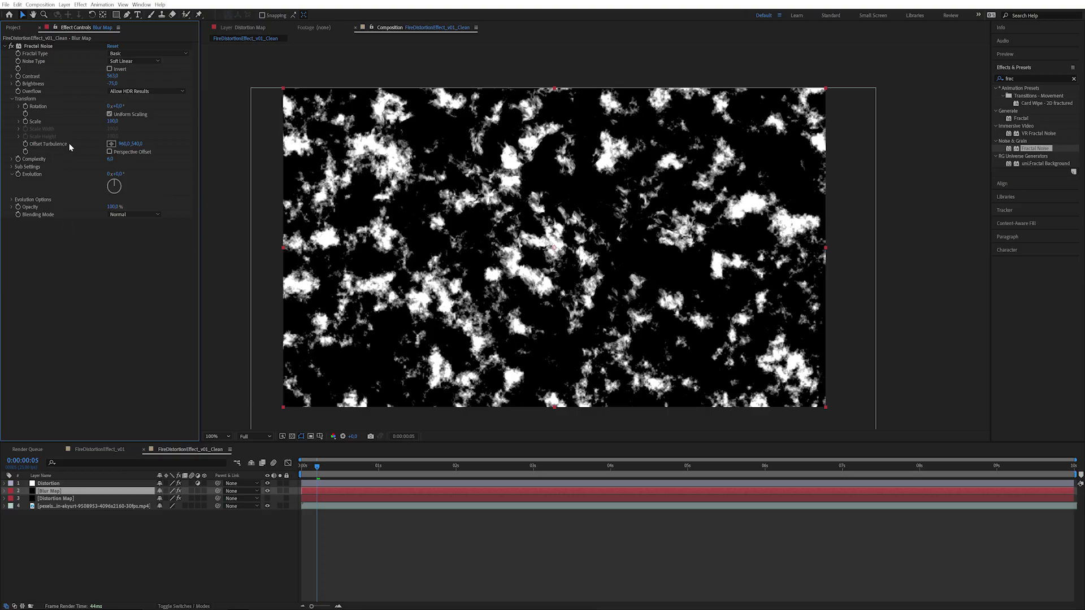
- Drive the Blur Map noise's Evolution with the expression time*400
{"action": "left_click", "coordinate": [18, 174], "text": "alt"}
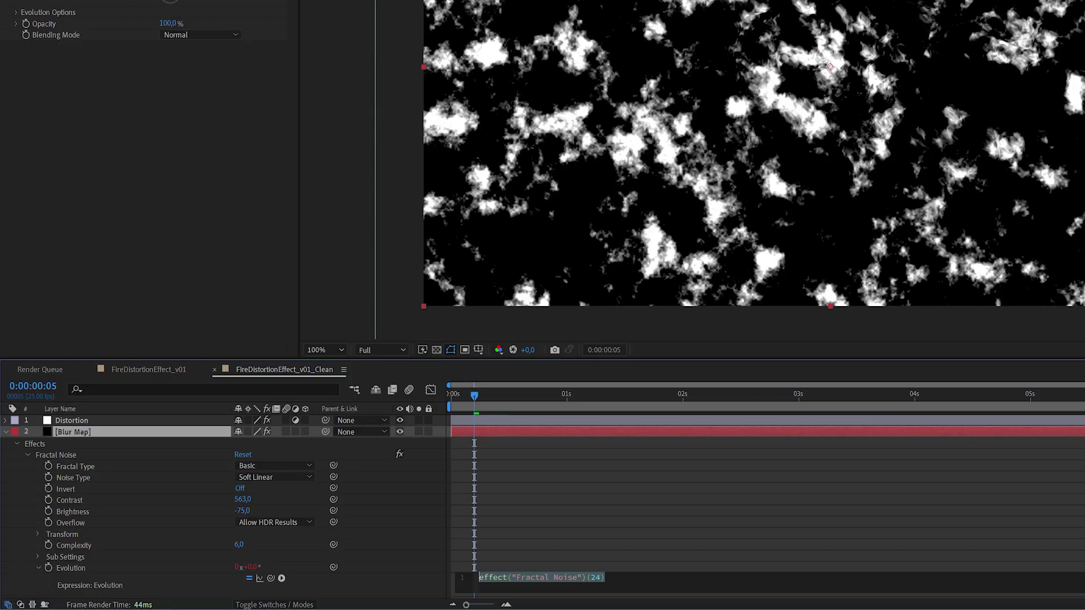
{"action": "type", "text": "tim"}
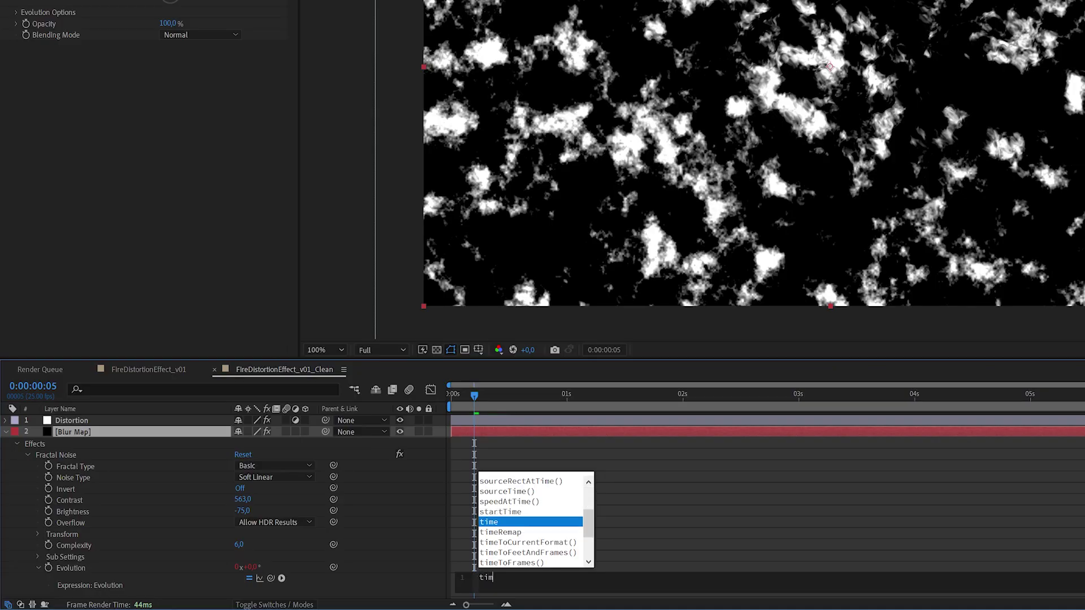
{"action": "type", "text": "e*4"}
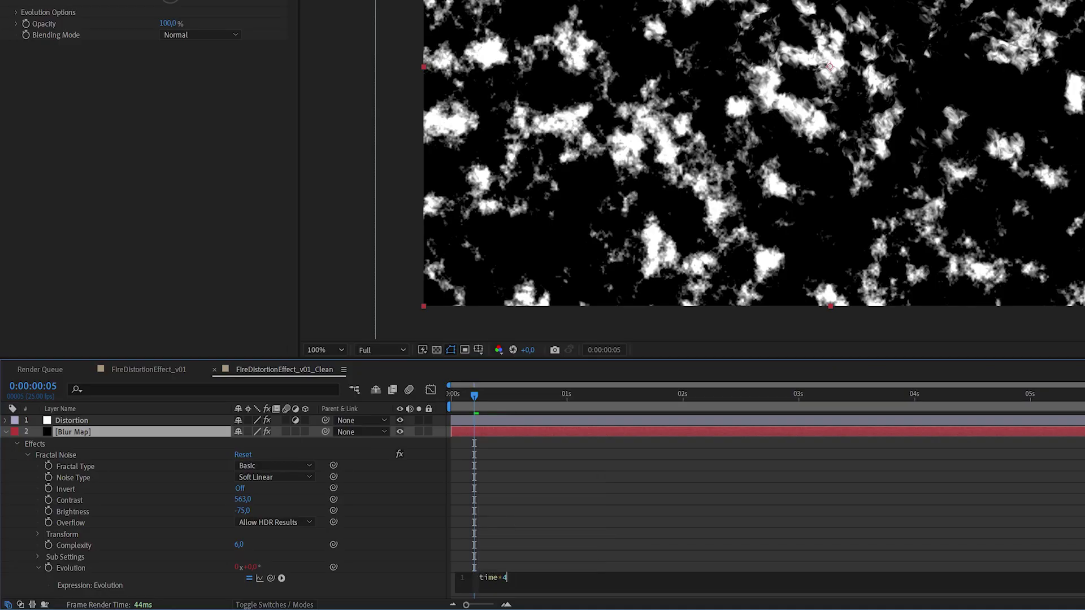
{"action": "type", "text": "00"}
{"action": "key", "text": "KP_Enter"}
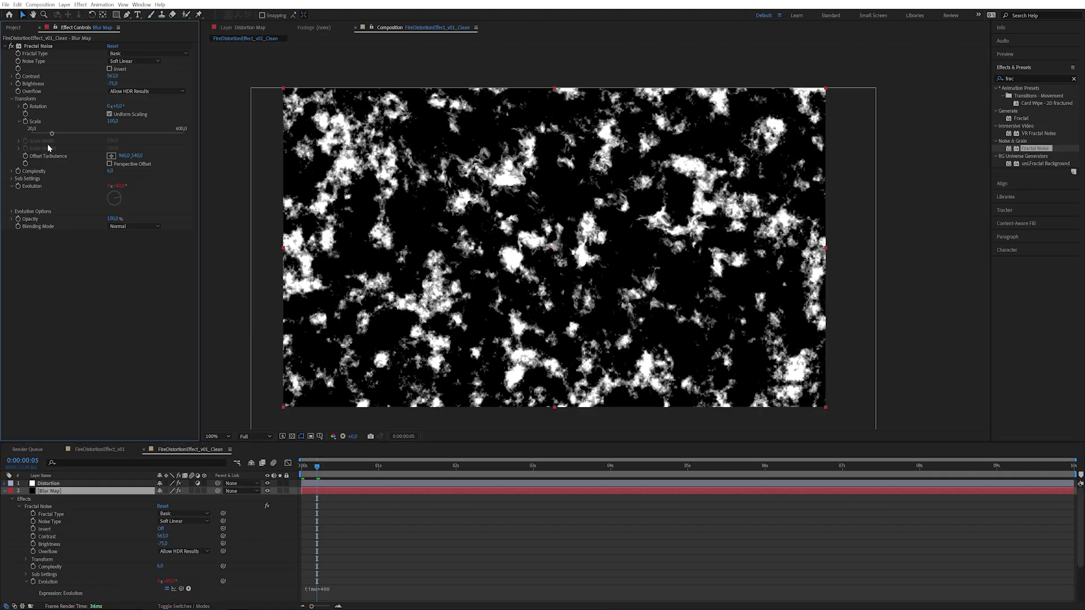
- Begin the Offset Turbulence expression with A = -350 and start [time*A, time*
{"action": "left_click", "coordinate": [25, 156], "text": "alt"}
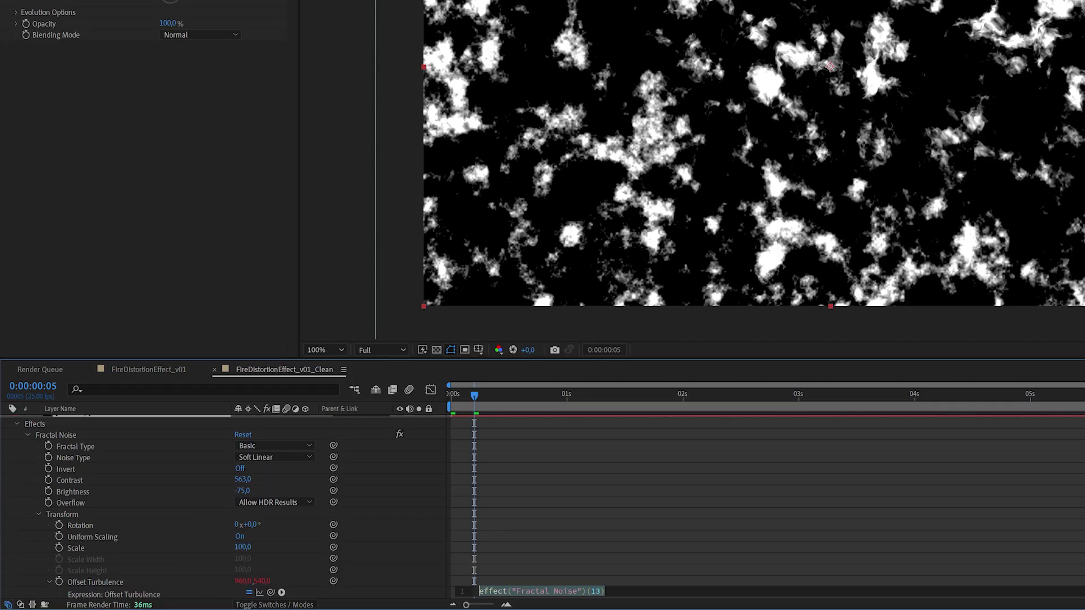
{"action": "type", "text": "A = "}
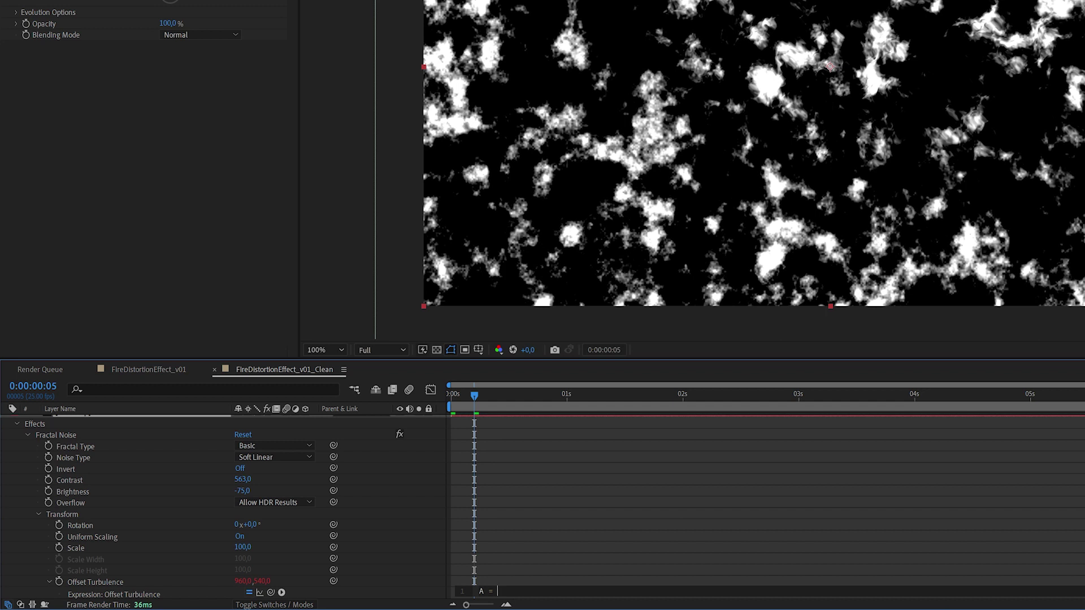
{"action": "type", "text": "-350;"}
{"action": "left_click_drag", "start_coordinate": [639, 360], "coordinate": [638, 254]}
{"action": "left_click", "coordinate": [515, 486]}
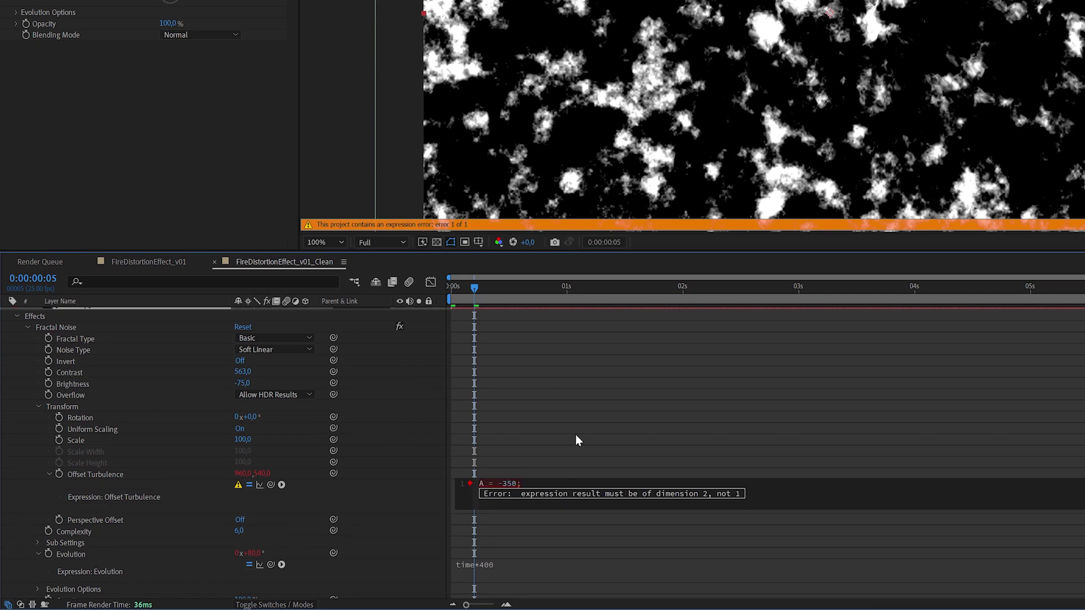
{"action": "type", "text": "[time*A, time*A"}
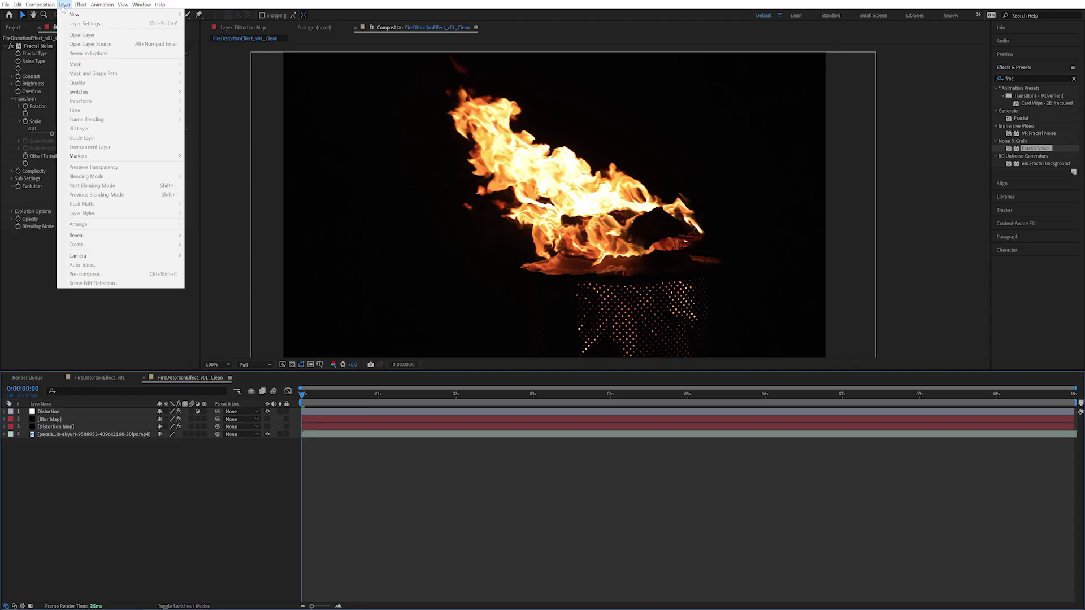
- Add an adjustment layer at the top of the layer stack and rename it Blur
{"action": "mouse_move", "coordinate": [113, 14]}
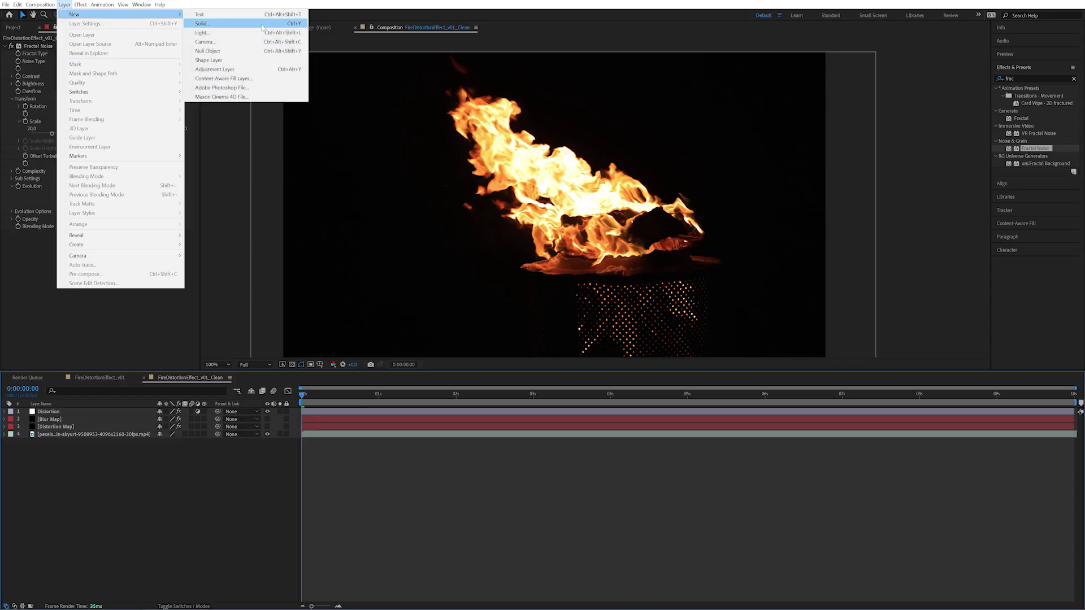
{"action": "left_click", "coordinate": [299, 69]}
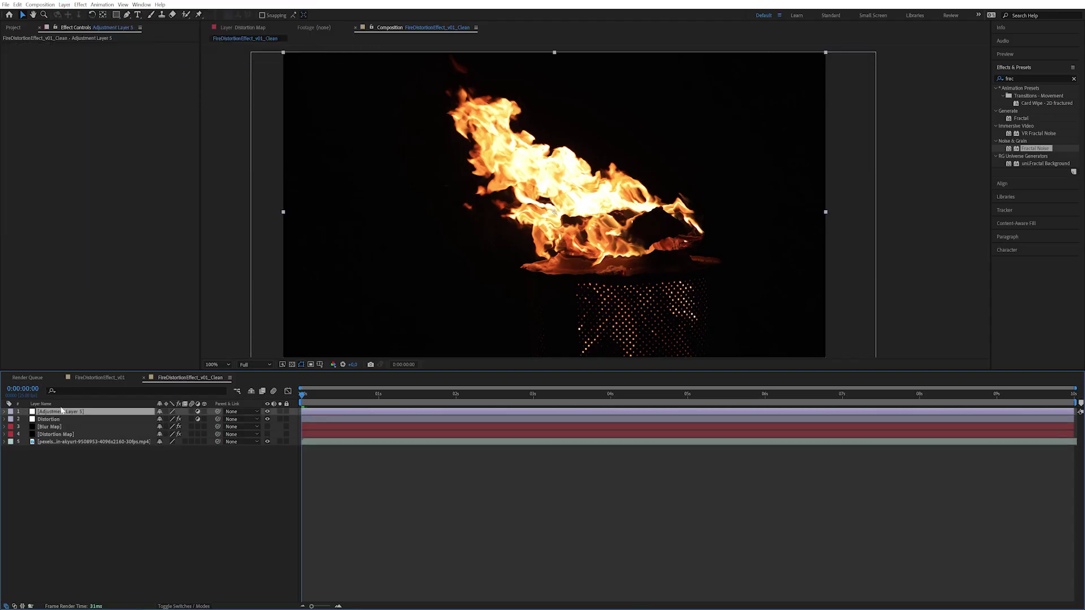
{"action": "key", "text": "Return"}
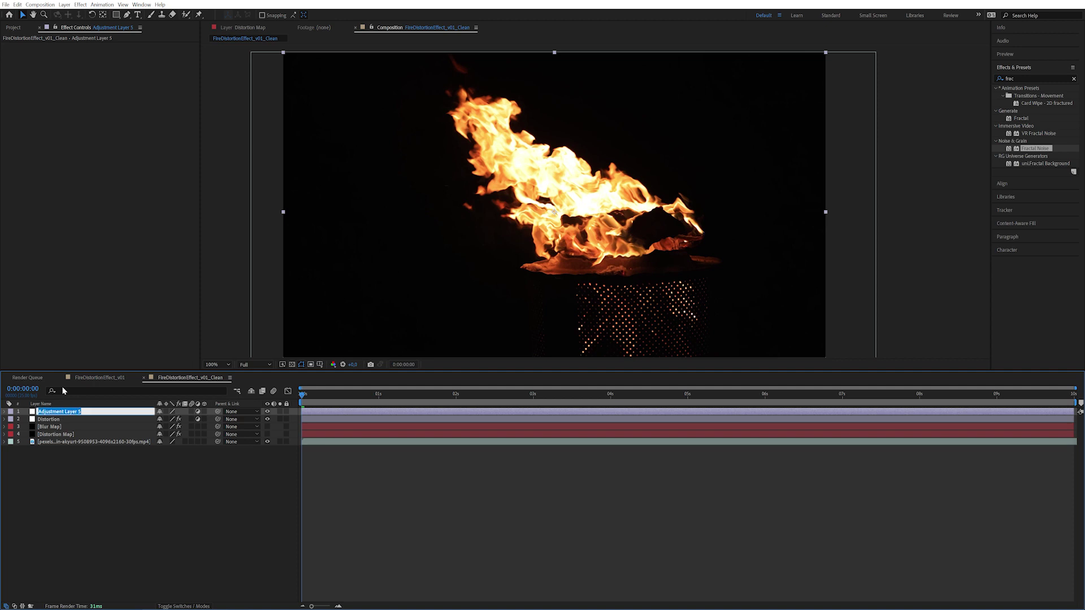
{"action": "type", "text": "Blur"}
{"action": "key", "text": "Return"}
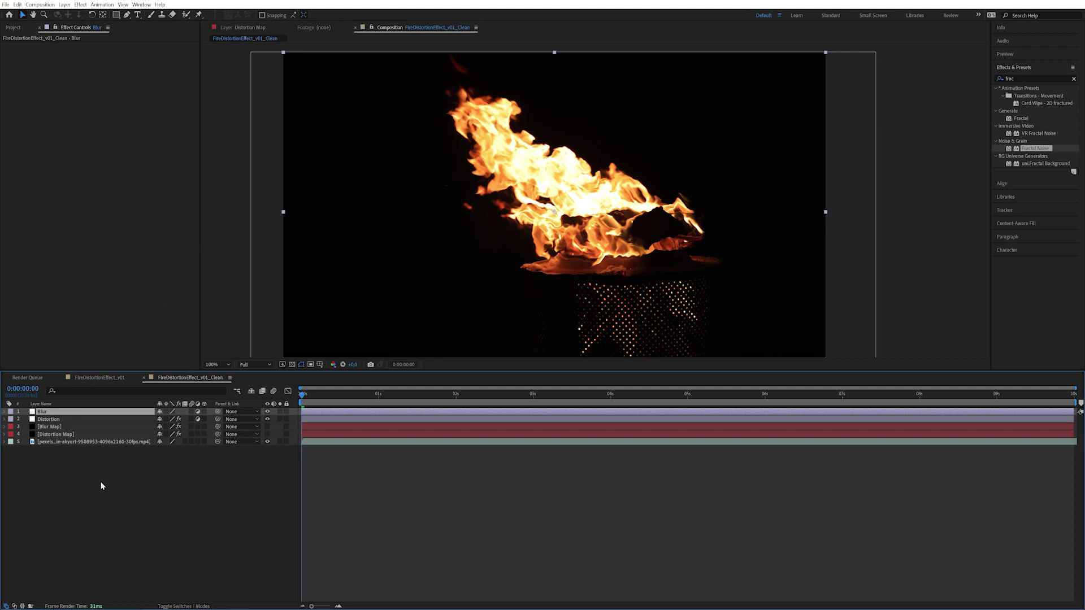
- Apply Camera Lens Blur to the Blur layer, using Blur Map's Effects & Masks as the map
{"action": "left_click", "coordinate": [1027, 78]}
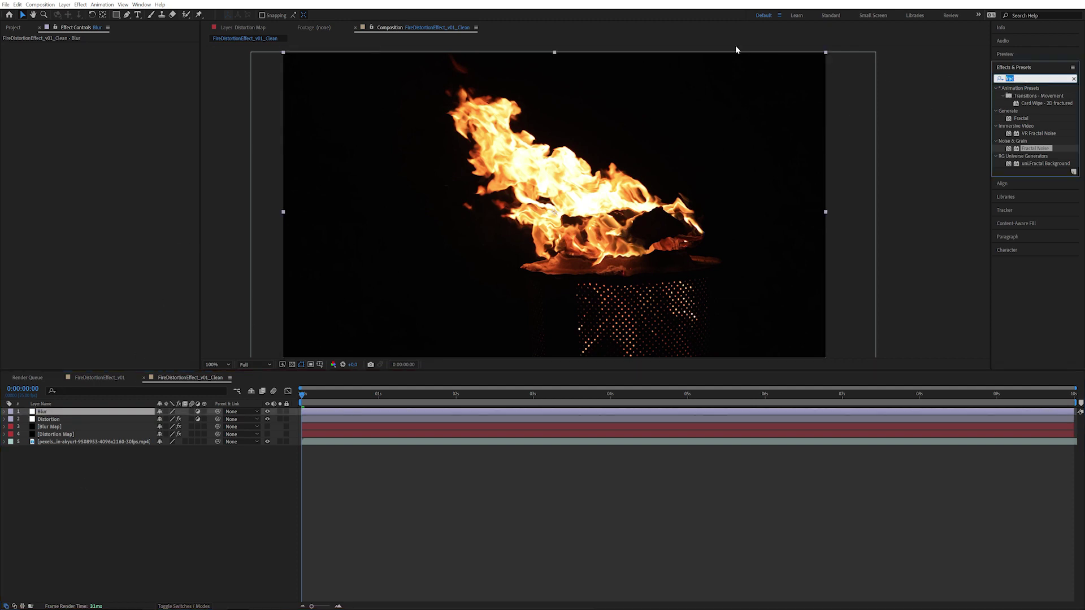
{"action": "type", "text": "lens"}
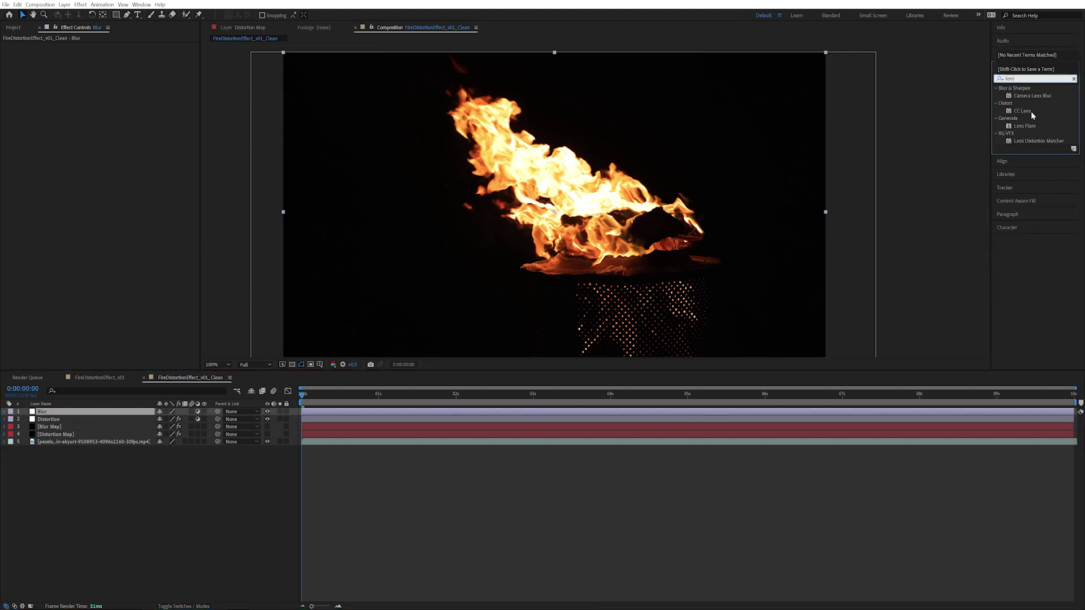
{"action": "left_click_drag", "start_coordinate": [1033, 95], "coordinate": [114, 413]}
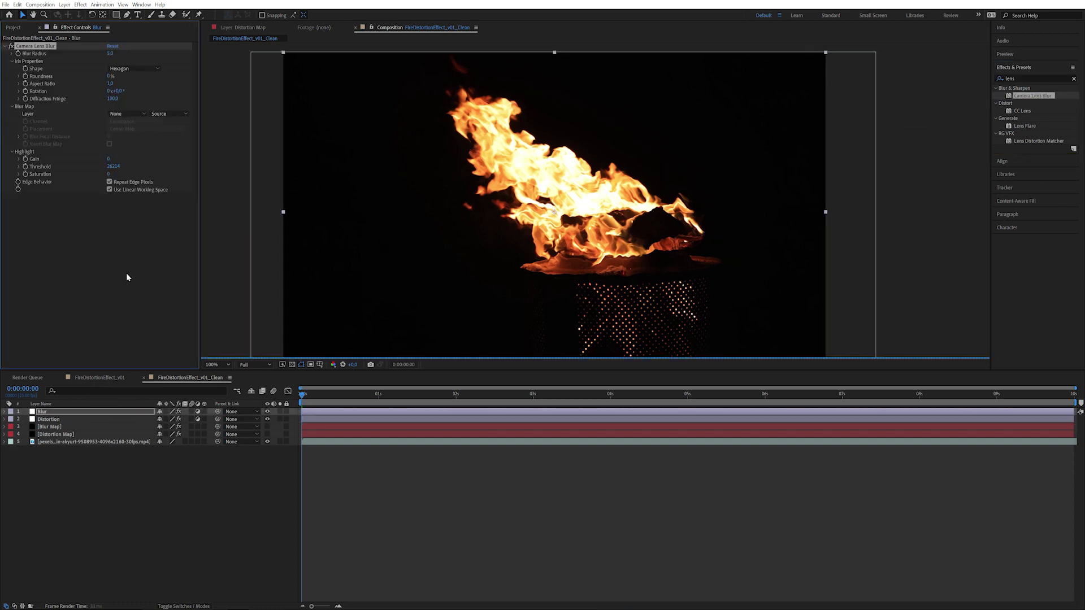
{"action": "left_click", "coordinate": [122, 114]}
{"action": "left_click", "coordinate": [156, 153]}
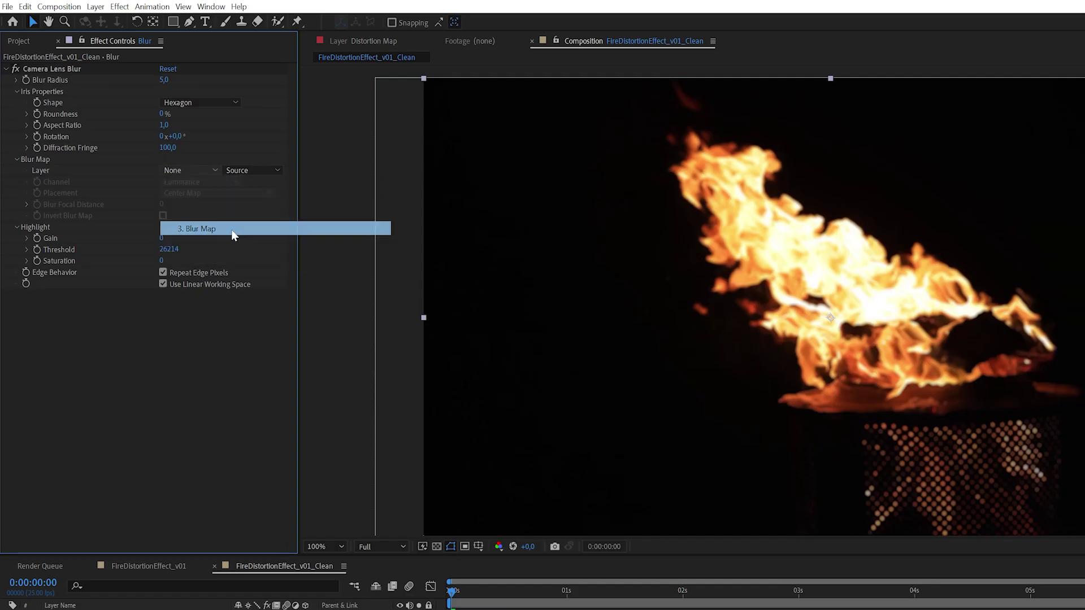
{"action": "left_click", "coordinate": [249, 170]}
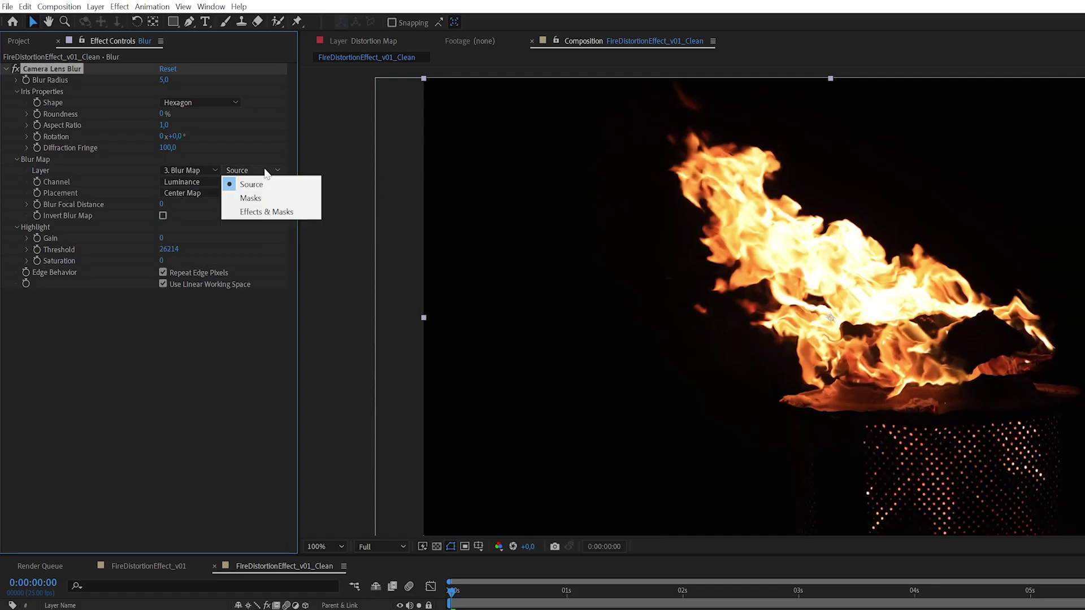
{"action": "left_click", "coordinate": [266, 213]}
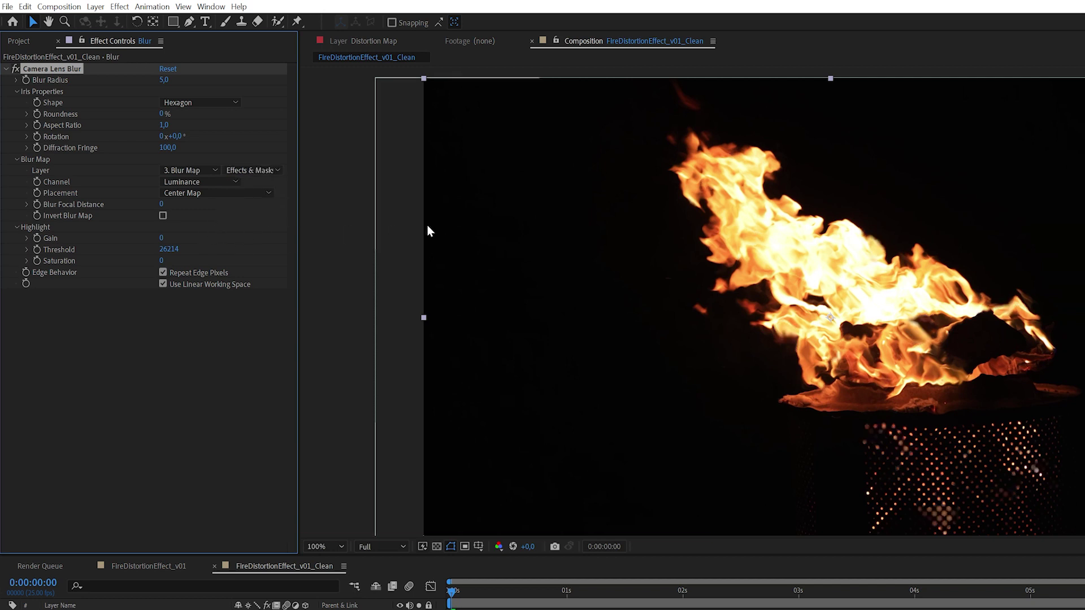
{"action": "left_click", "coordinate": [486, 605]}
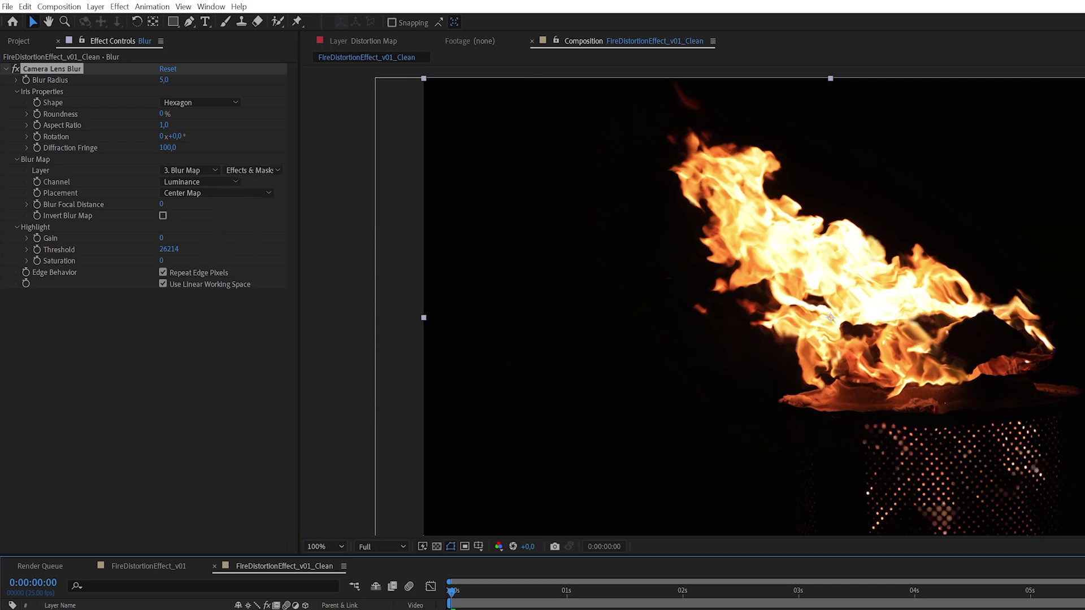
- Set the Camera Lens Blur radius to 20
{"action": "left_click", "coordinate": [233, 433]}
{"action": "left_click", "coordinate": [164, 80]}
{"action": "type", "text": "30"}
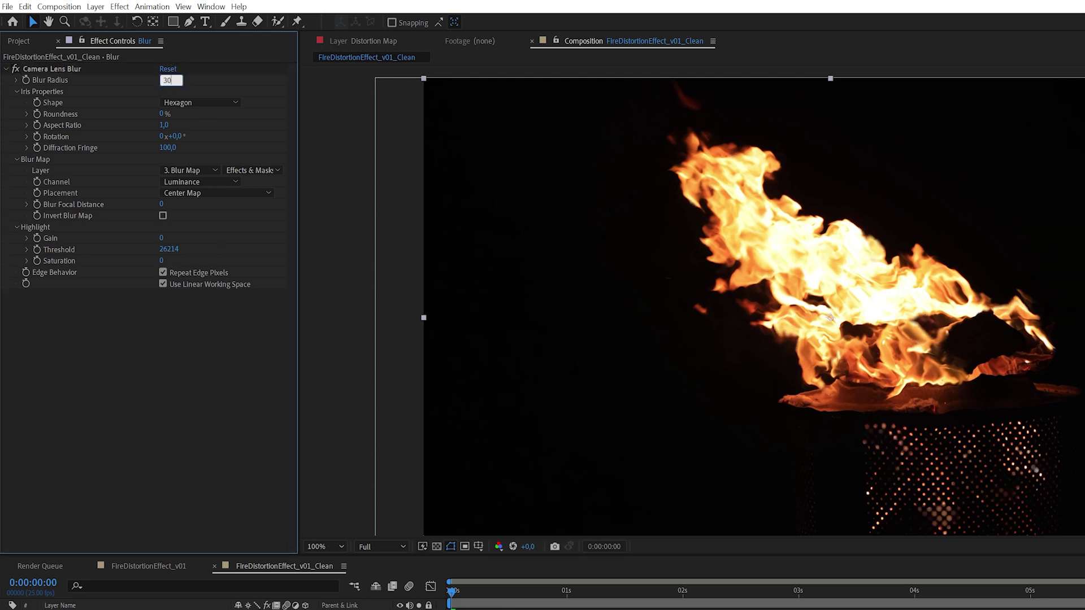
{"action": "key", "text": "Return"}
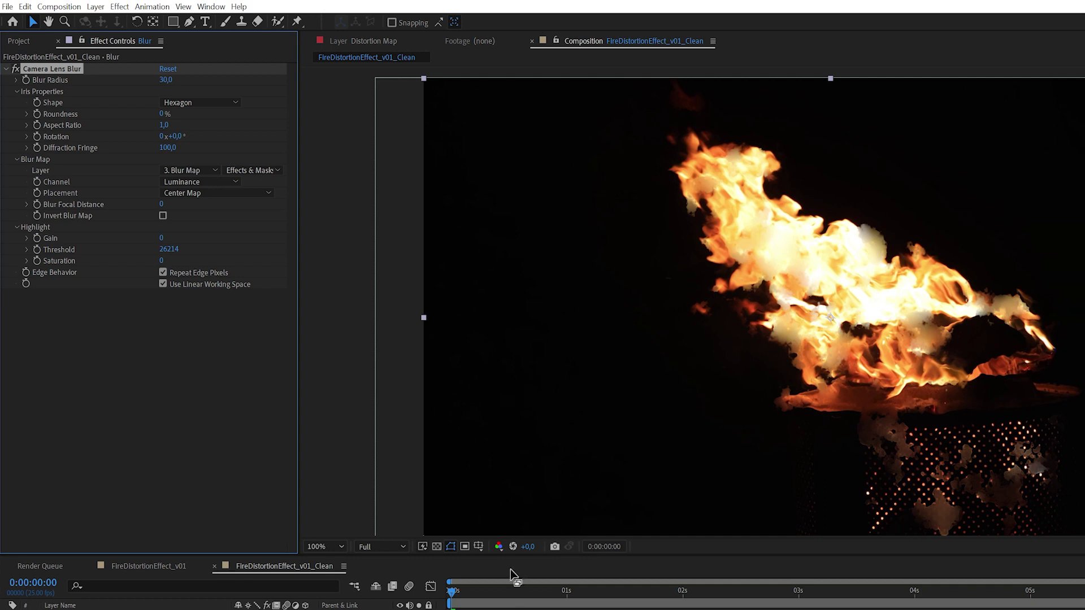
{"action": "left_click", "coordinate": [192, 419]}
{"action": "left_click", "coordinate": [164, 80]}
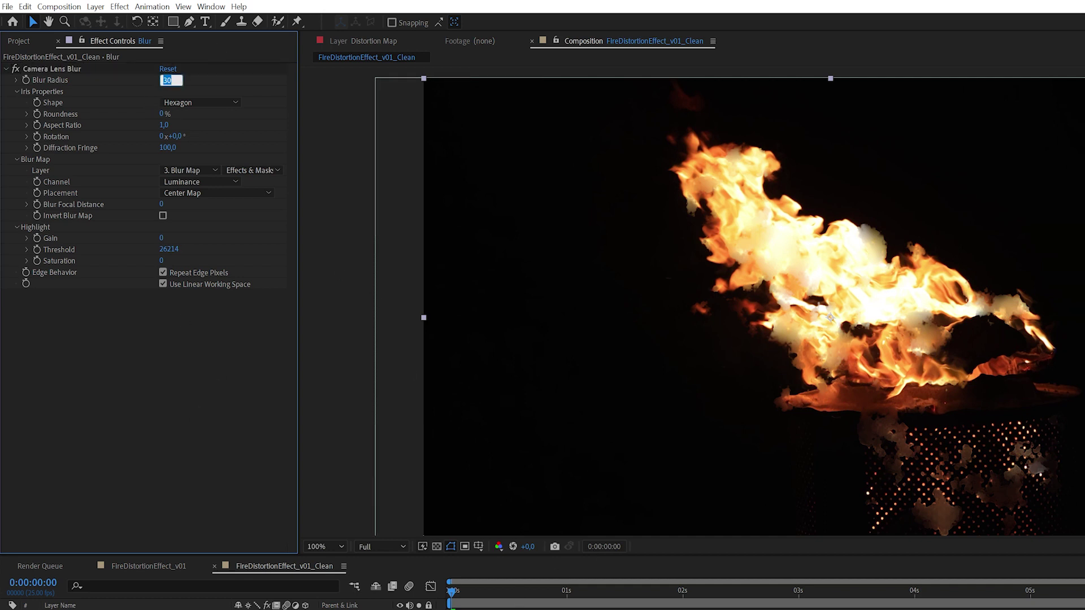
{"action": "type", "text": "20"}
{"action": "key", "text": "Return"}
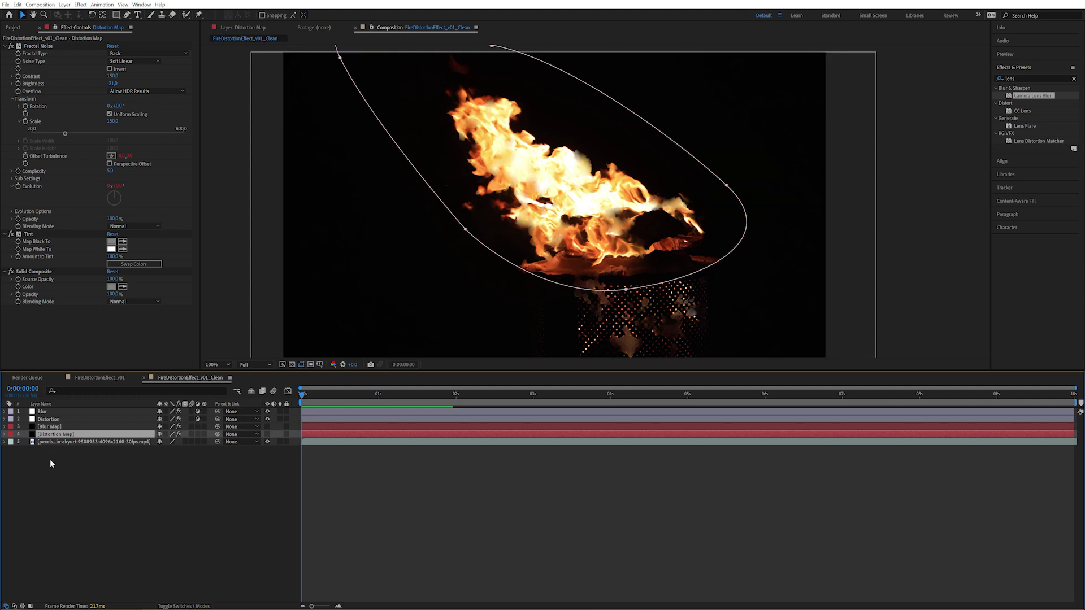
- Copy the Distortion Map's elliptical mask onto the Blur Map layer
{"action": "key", "text": "m"}
{"action": "left_click", "coordinate": [62, 451]}
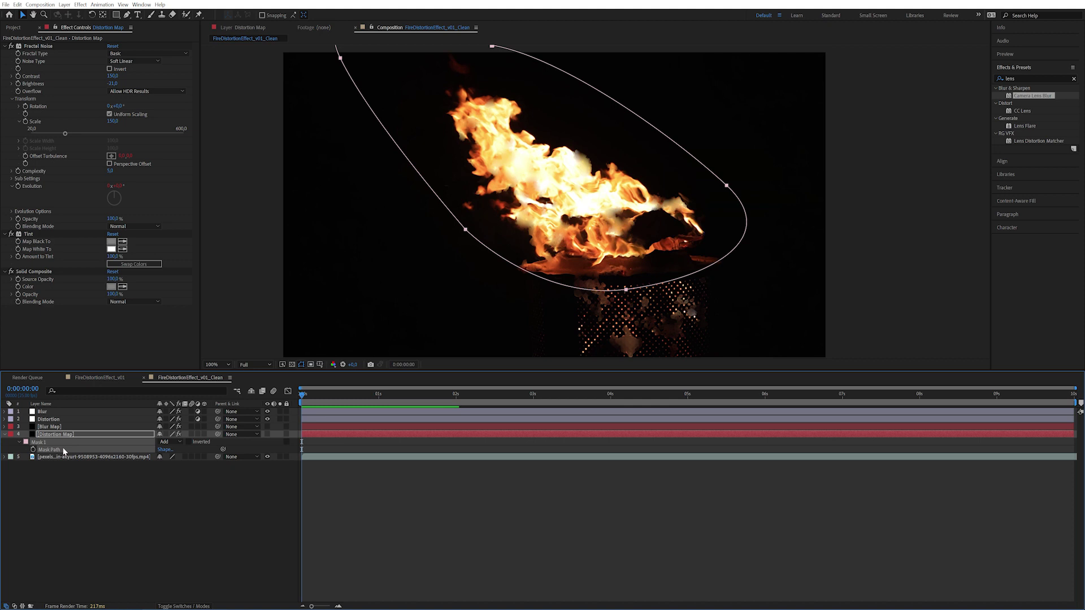
{"action": "left_click", "coordinate": [61, 427]}
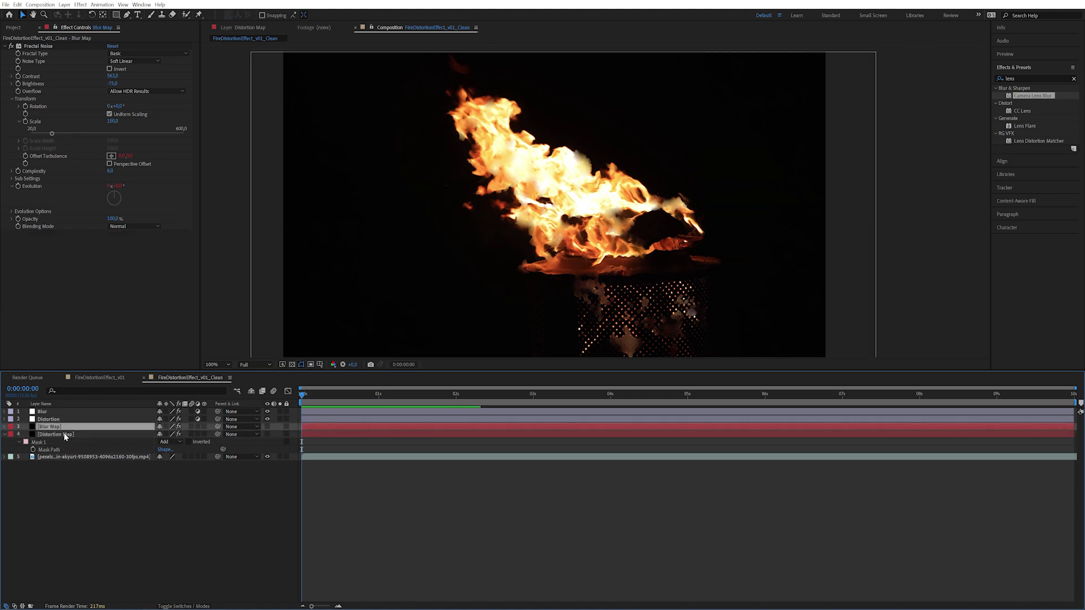
{"action": "key", "text": "ctrl+v"}
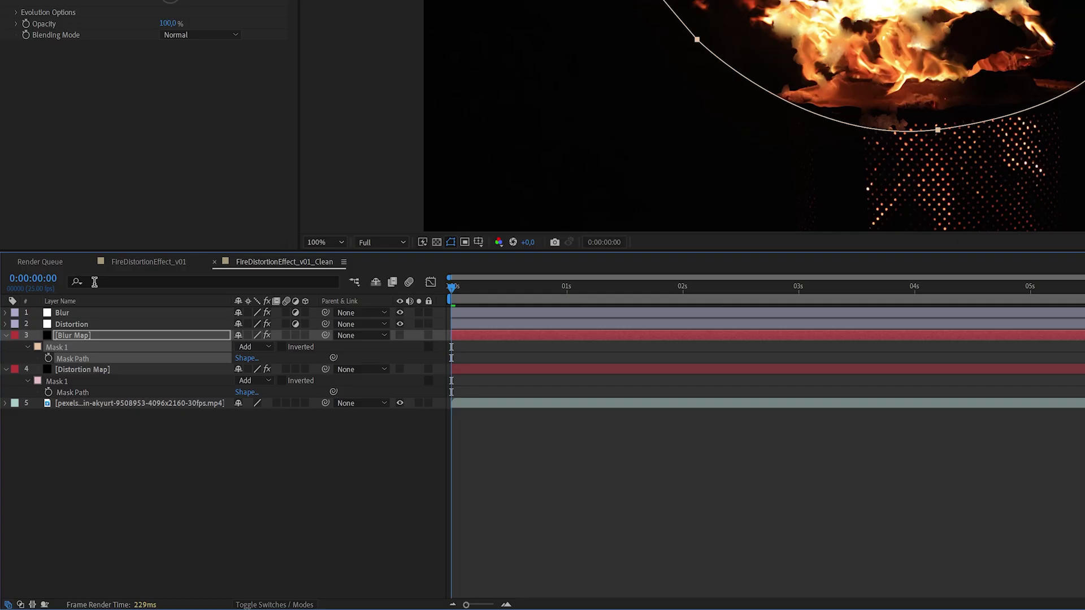
- Link Blur Map's Mask Path to Distortion Map's Mask Path by expression and test it by reshaping
{"action": "left_click", "coordinate": [48, 358], "text": "alt"}
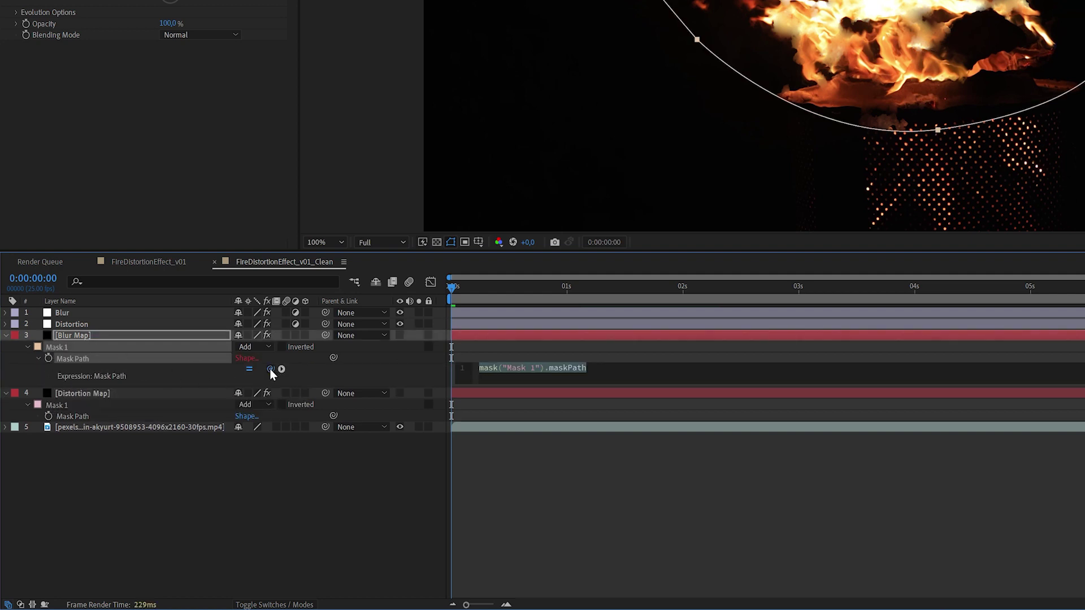
{"action": "left_click_drag", "start_coordinate": [270, 368], "coordinate": [85, 417]}
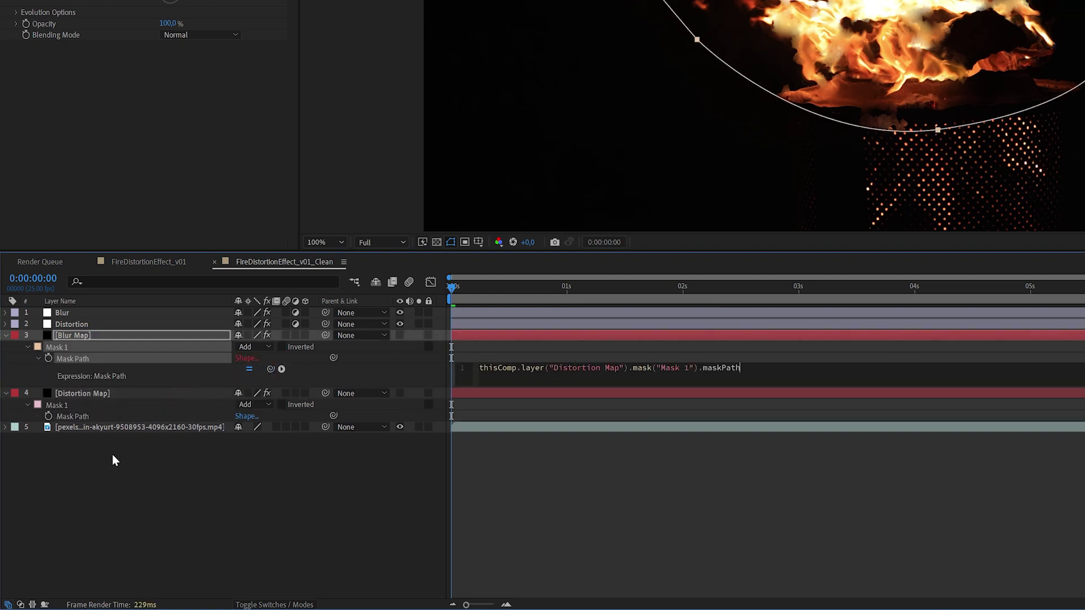
{"action": "left_click", "coordinate": [114, 456]}
{"action": "left_click", "coordinate": [120, 393]}
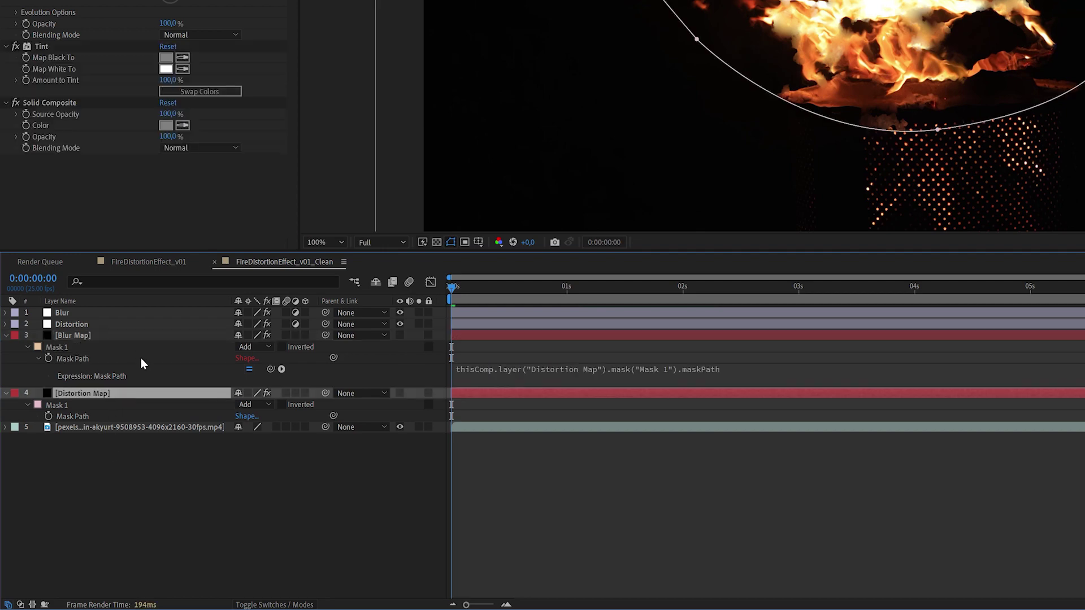
{"action": "left_click_drag", "start_coordinate": [465, 229], "coordinate": [406, 290]}
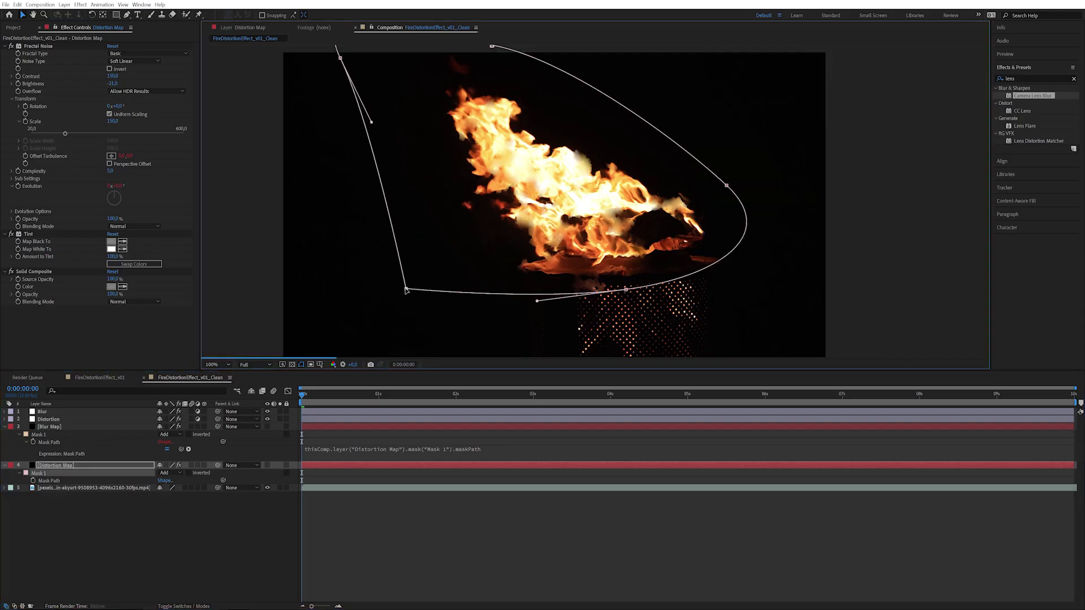
{"action": "left_click", "coordinate": [70, 427]}
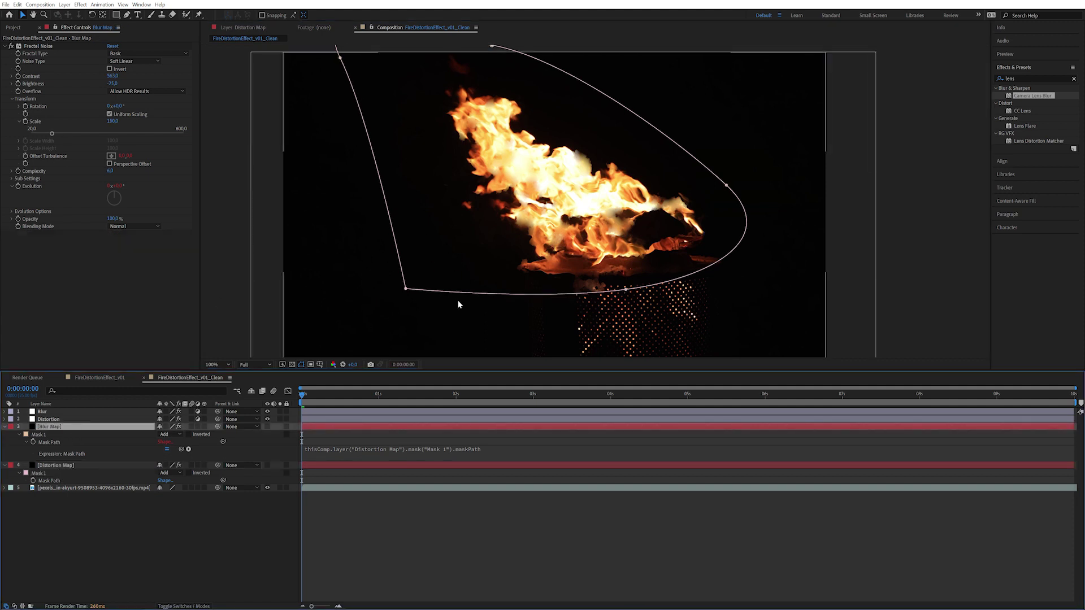
{"action": "key", "text": "ctrl+Down"}
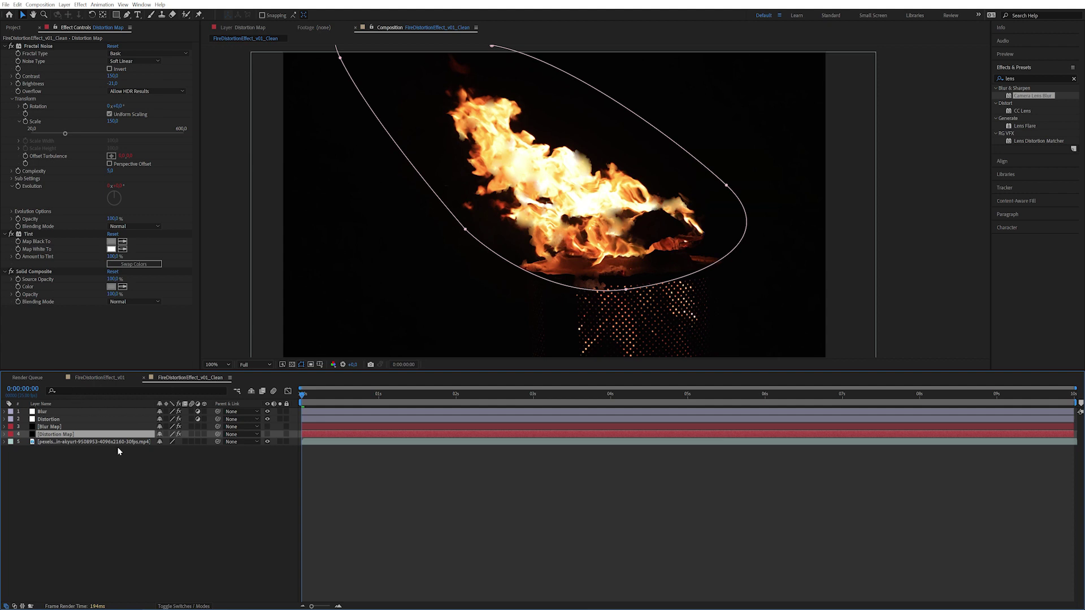
- Preview the fire effect so far
{"action": "left_click", "coordinate": [99, 480]}
{"action": "key", "text": "space"}
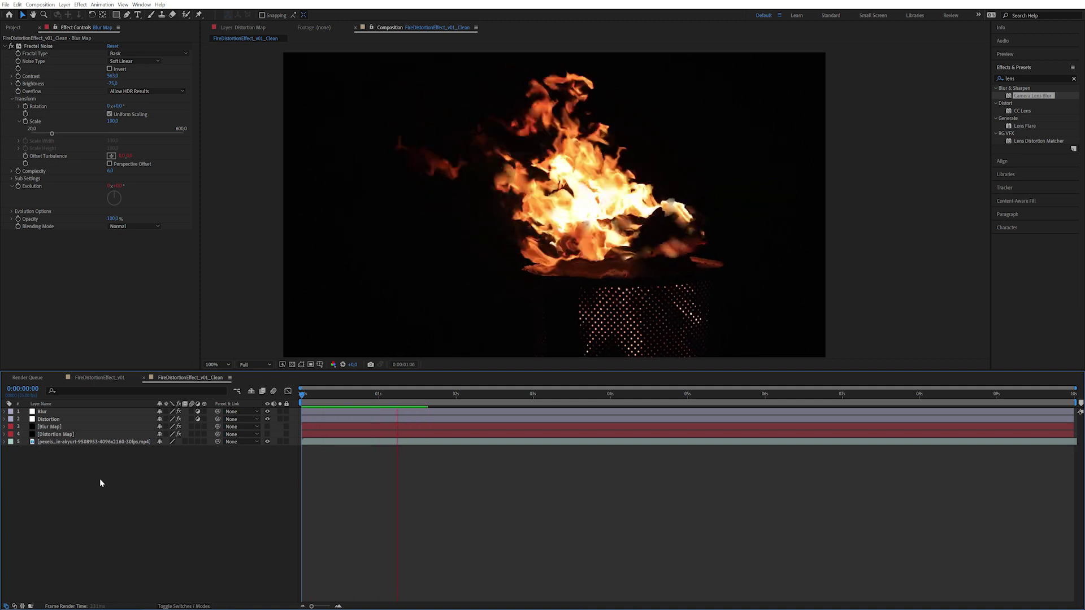
{"action": "left_click", "coordinate": [393, 289]}
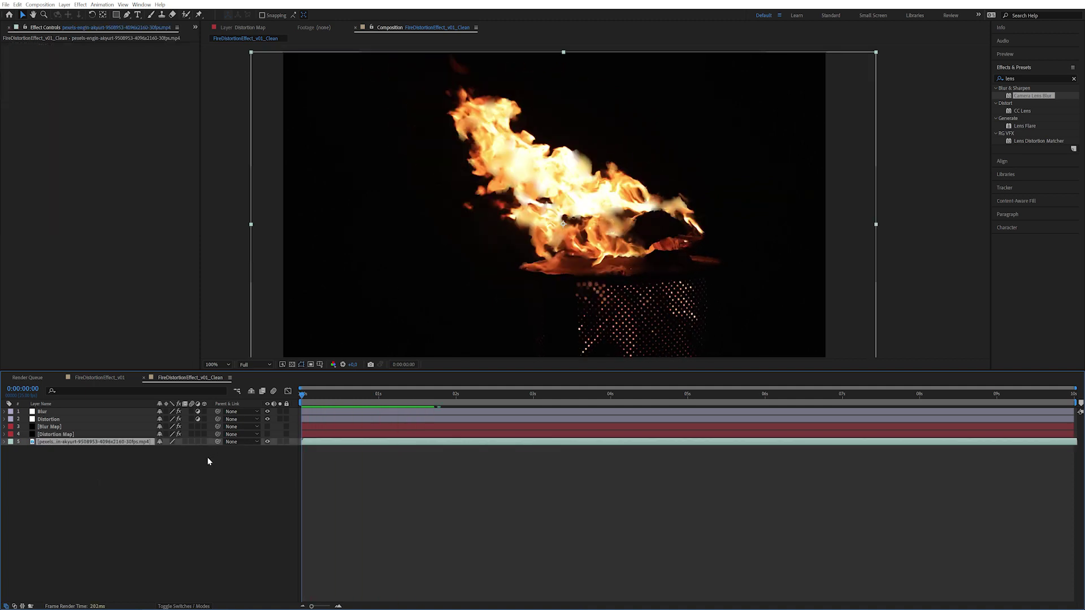
- Duplicate the fire footage layer and rename the copy Highlight
{"action": "left_click", "coordinate": [132, 510]}
{"action": "left_click", "coordinate": [84, 434]}
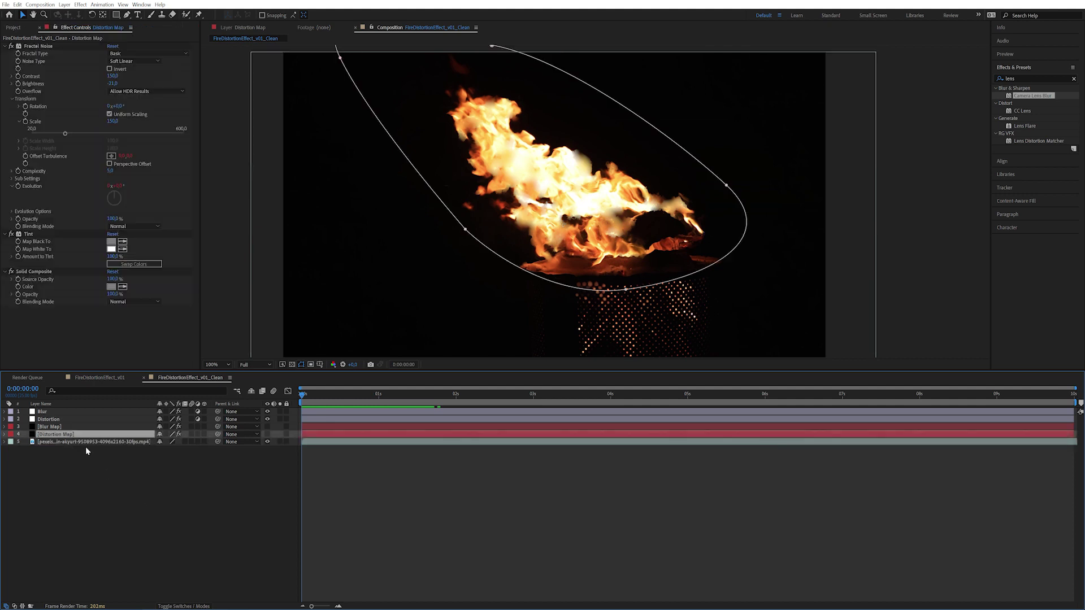
{"action": "left_click", "coordinate": [87, 445]}
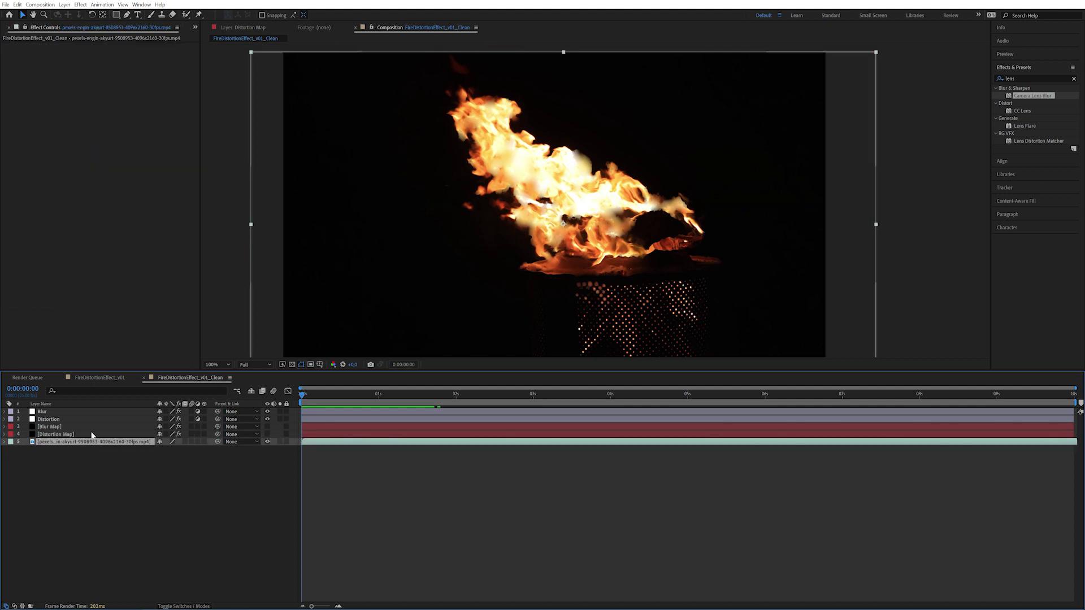
{"action": "key", "text": "ctrl+d"}
{"action": "key", "text": "Return"}
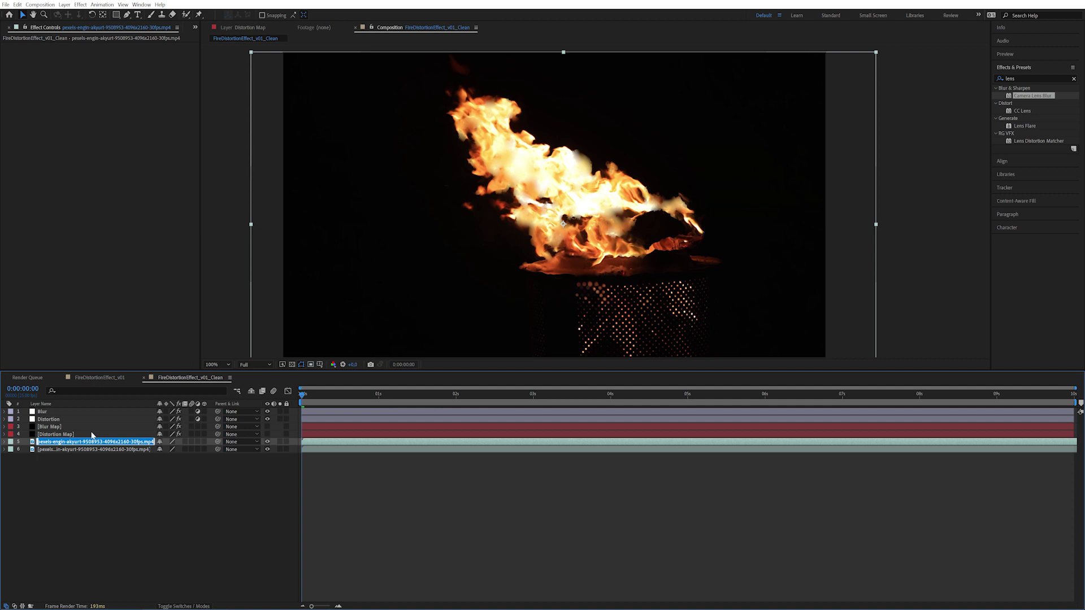
{"action": "type", "text": "Hig"}
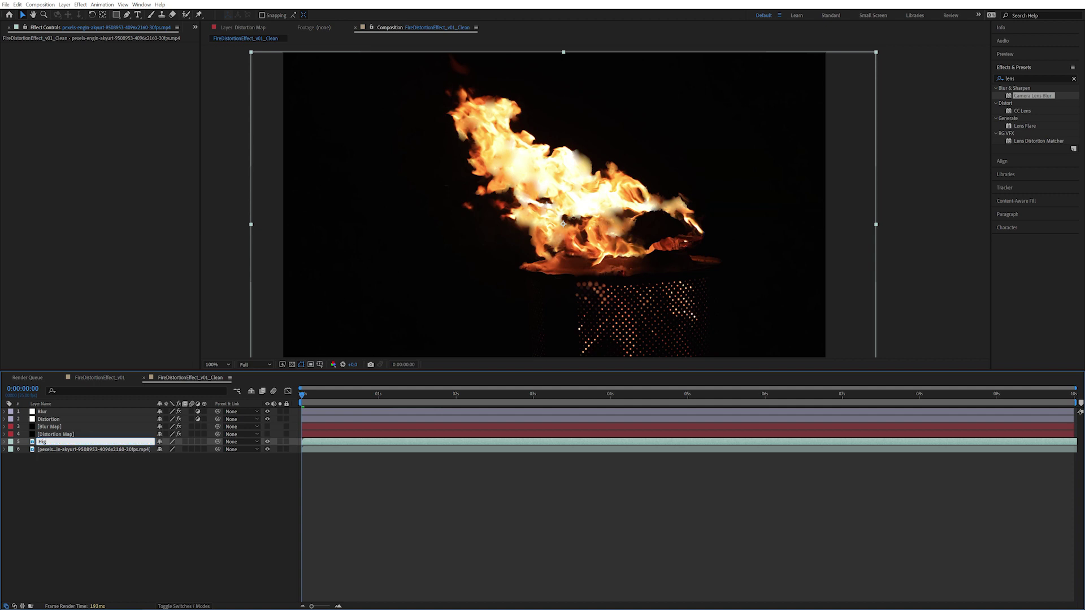
{"action": "type", "text": "hlight"}
{"action": "key", "text": "Return"}
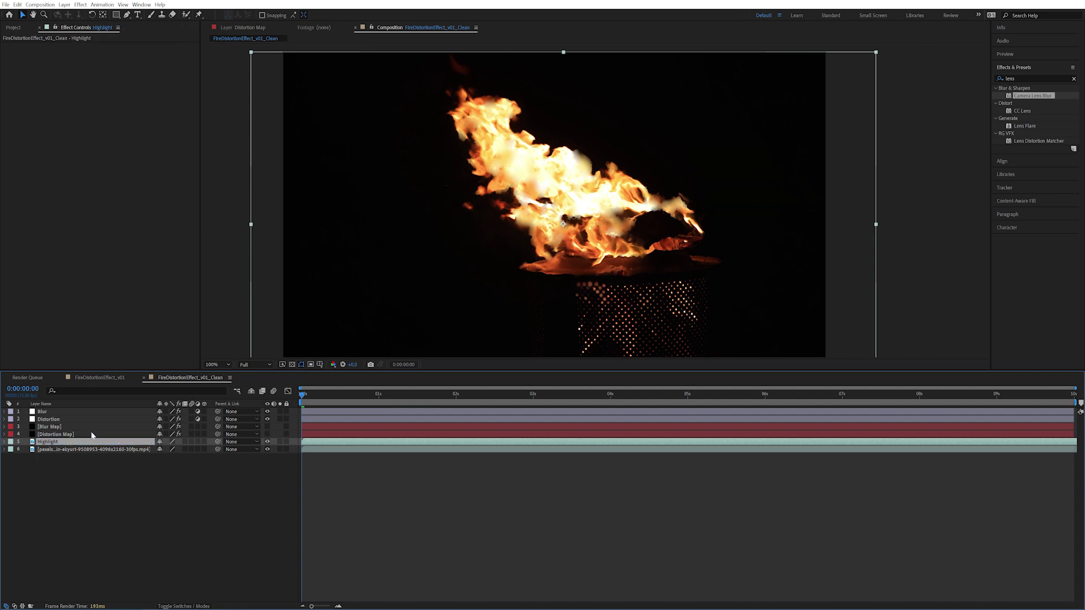
- Solo Highlight and apply CC Image Wipe, raising Completion from 35% to about 87%
{"action": "left_click", "coordinate": [280, 442]}
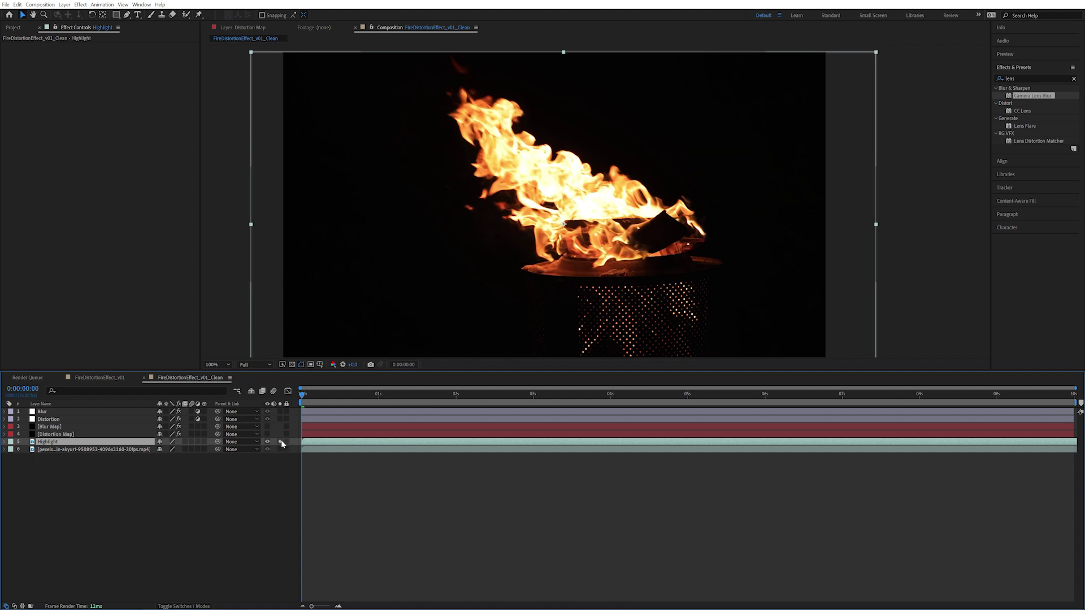
{"action": "left_click", "coordinate": [1020, 78]}
{"action": "type", "text": "image"}
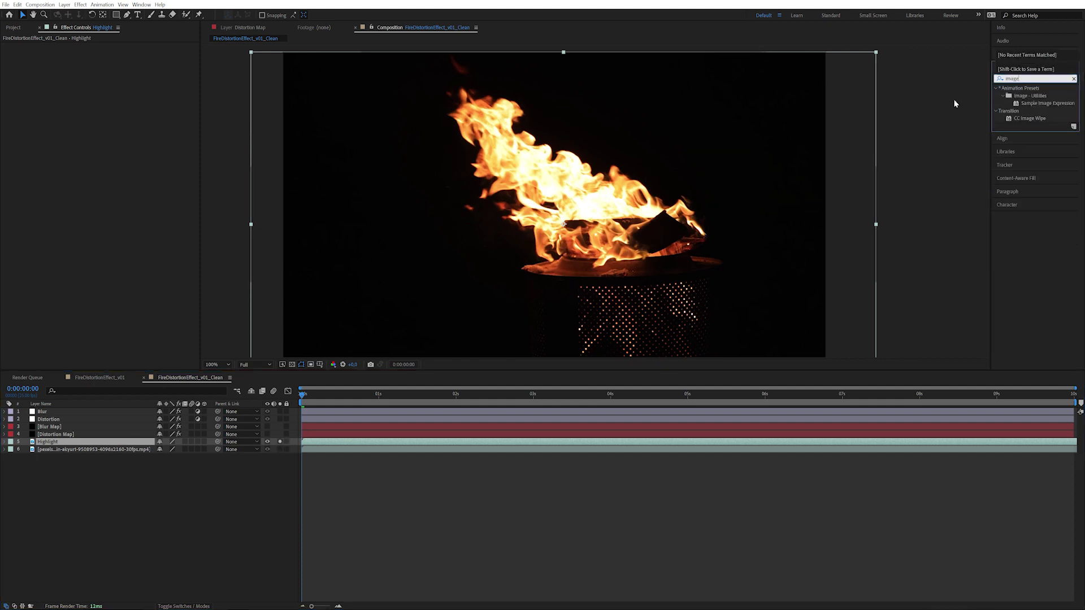
{"action": "left_click_drag", "start_coordinate": [1032, 124], "coordinate": [127, 205]}
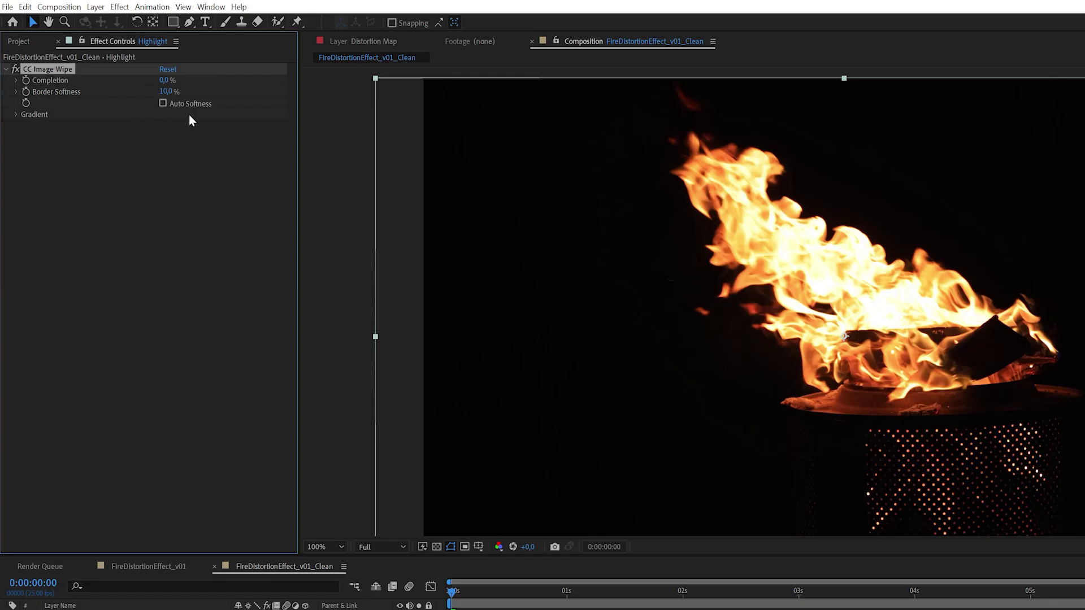
{"action": "left_click", "coordinate": [166, 79]}
{"action": "type", "text": "35"}
{"action": "key", "text": "Return"}
{"action": "left_click_drag", "start_coordinate": [188, 78], "coordinate": [218, 78]}
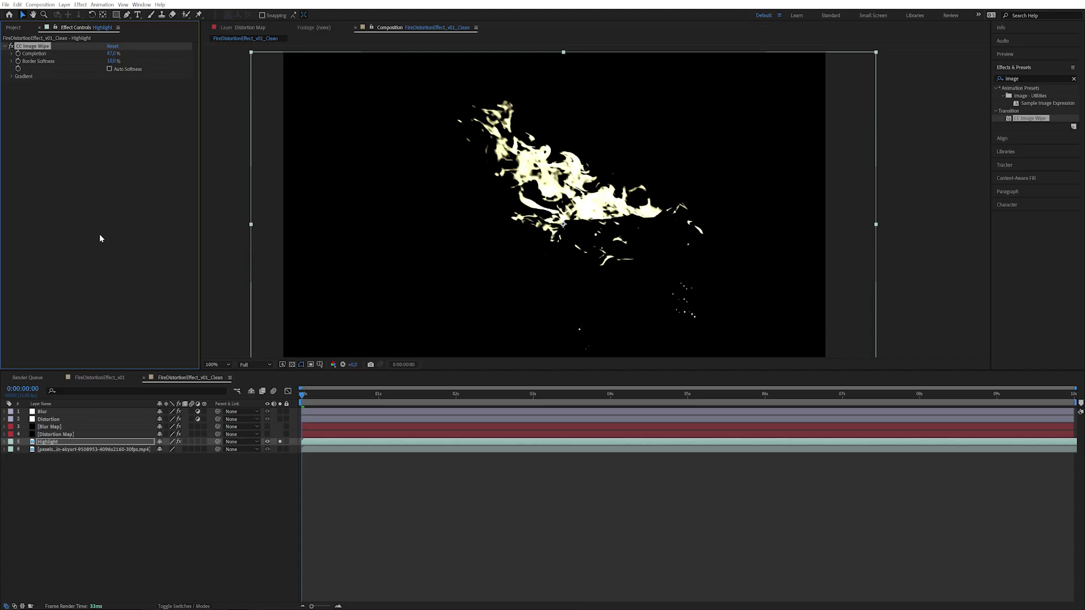
- Apply Fast Box Blur to Highlight with a Blur Radius of 75
{"action": "left_click", "coordinate": [1052, 77]}
{"action": "type", "text": "fast"}
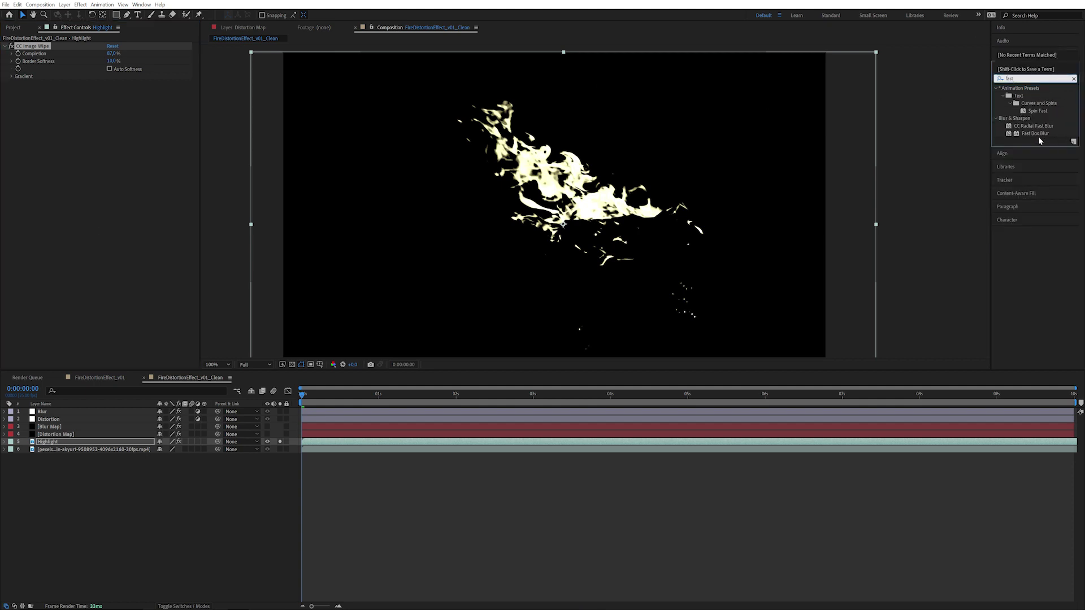
{"action": "left_click_drag", "start_coordinate": [1039, 137], "coordinate": [700, 170]}
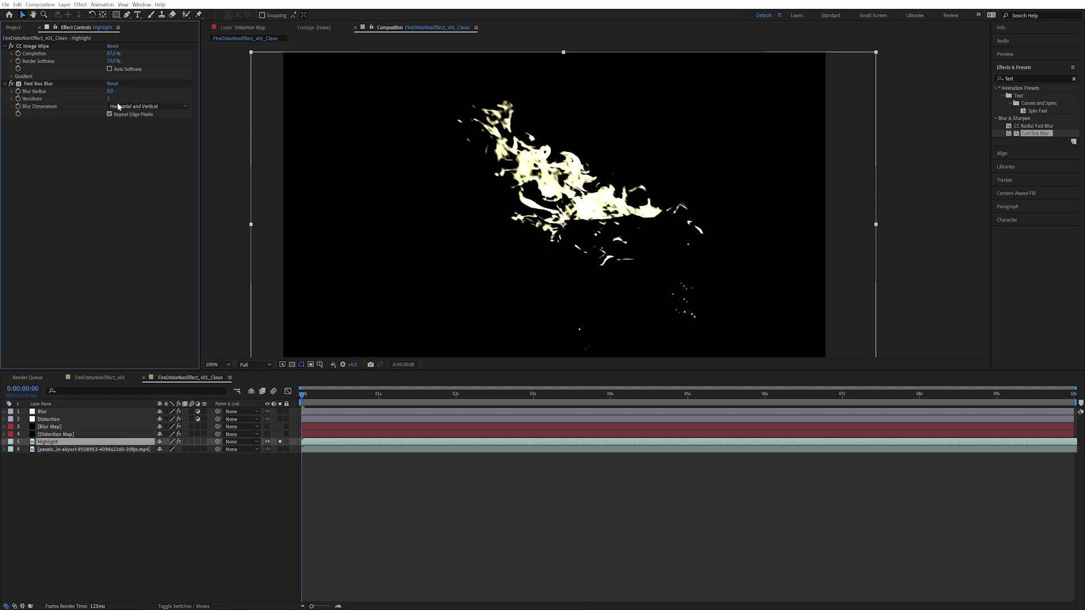
{"action": "left_click_drag", "start_coordinate": [110, 91], "coordinate": [143, 90]}
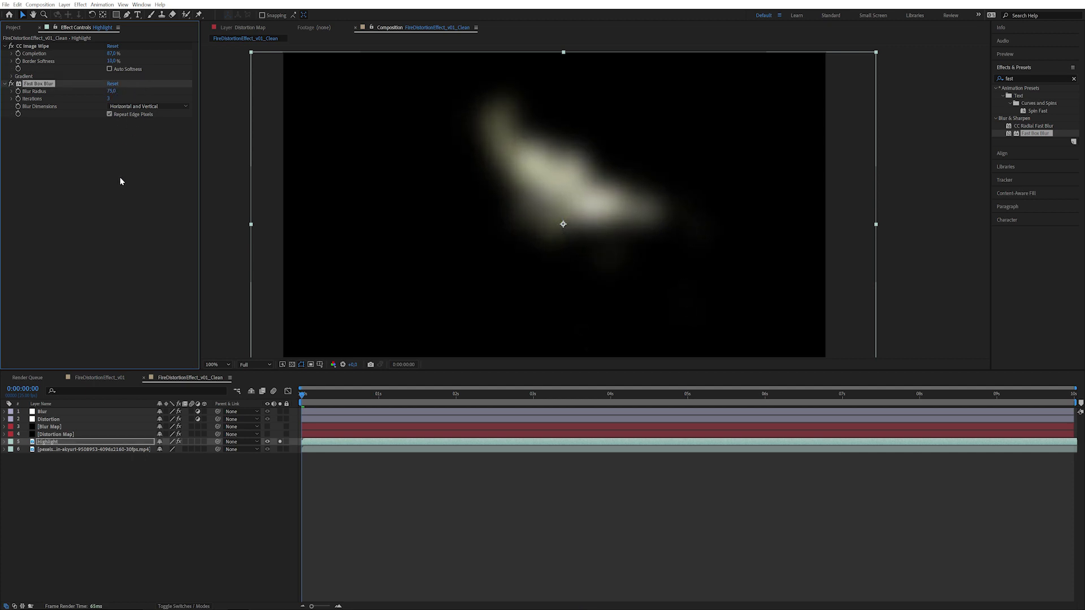
{"action": "left_click", "coordinate": [120, 185]}
- Add colorized Hue/Saturation to Highlight: saturation 100, hue 15°, lightness -10
{"action": "left_click", "coordinate": [1022, 81]}
{"action": "key", "text": "ctrl+a"}
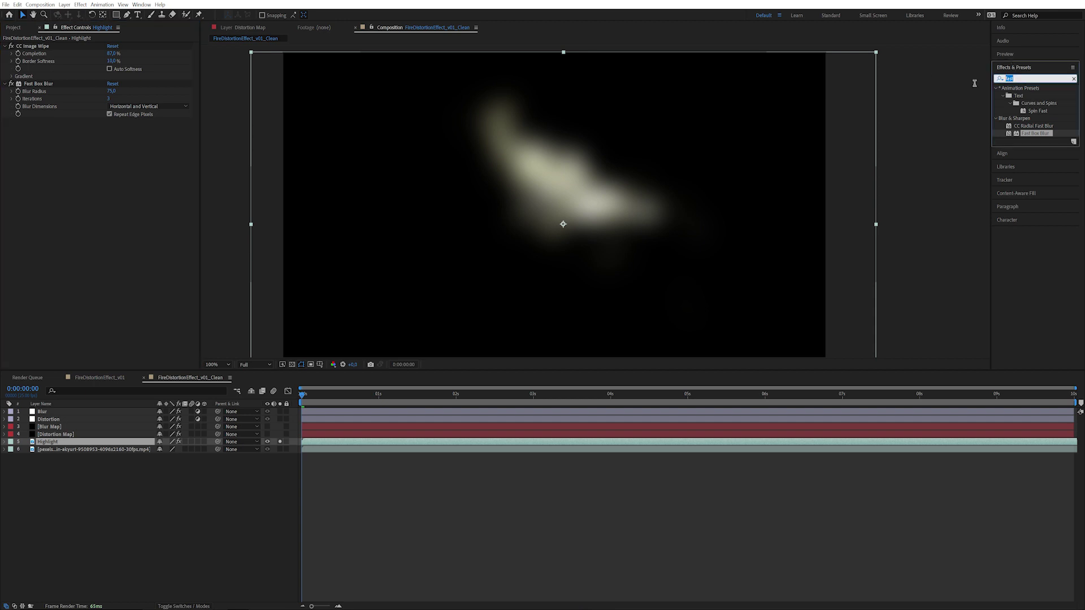
{"action": "type", "text": "hue"}
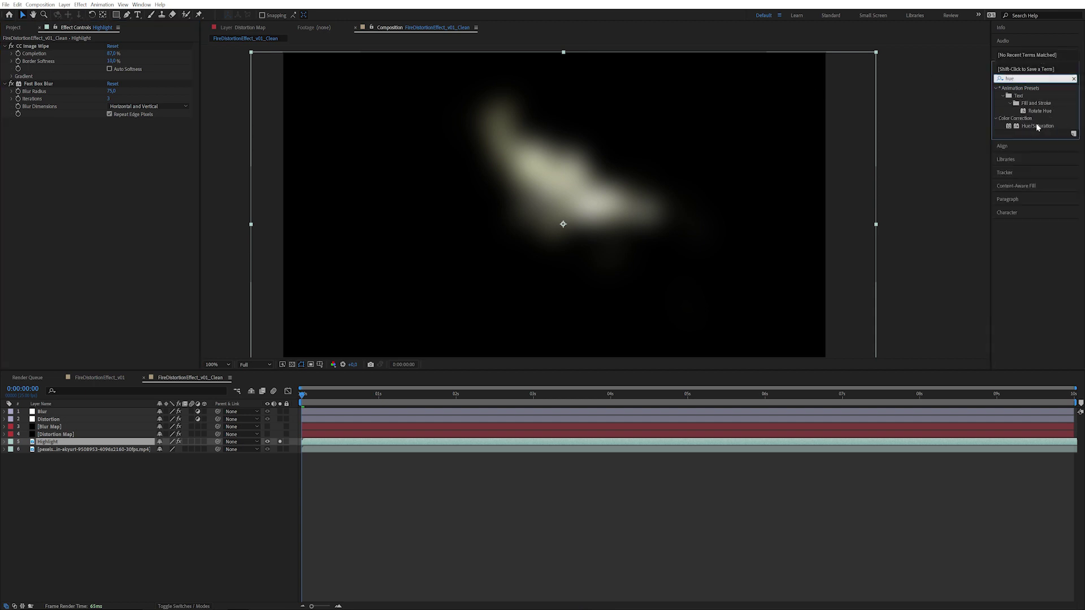
{"action": "left_click_drag", "start_coordinate": [1038, 126], "coordinate": [286, 235]}
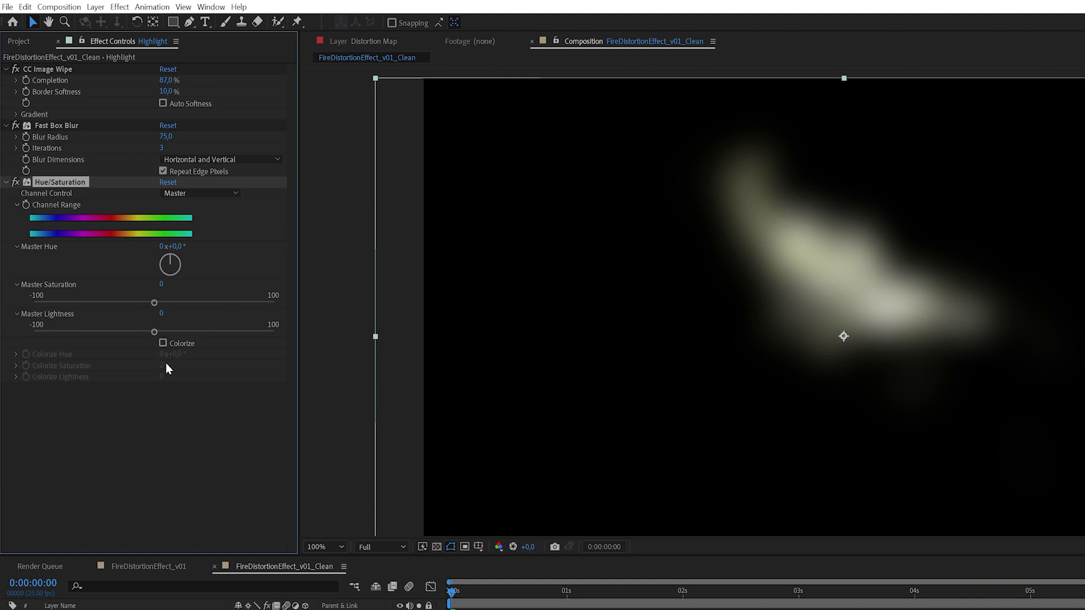
{"action": "left_click", "coordinate": [172, 341]}
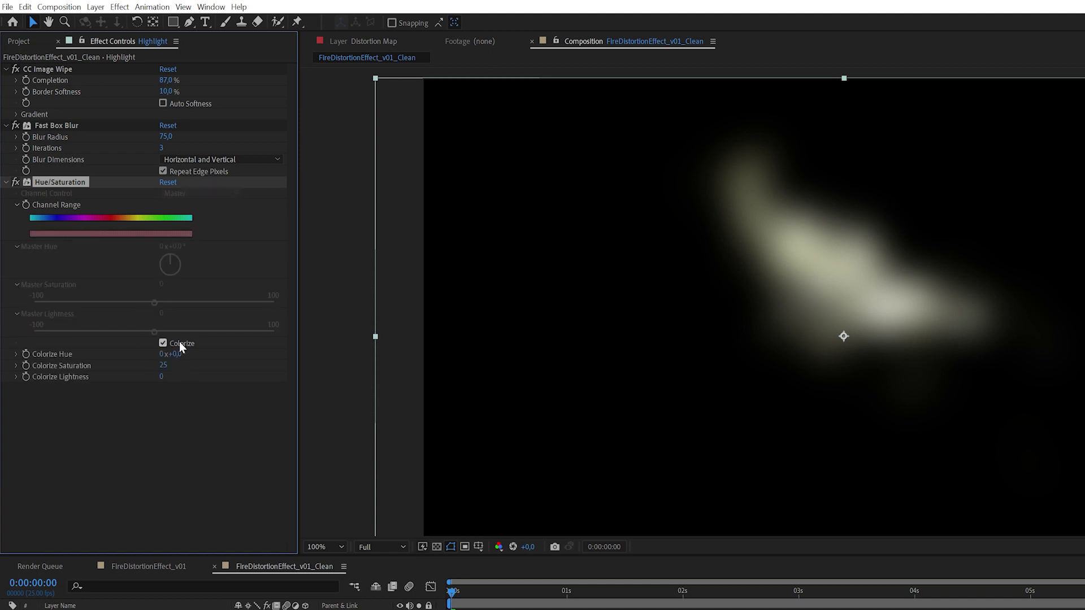
{"action": "left_click_drag", "start_coordinate": [164, 368], "coordinate": [328, 351]}
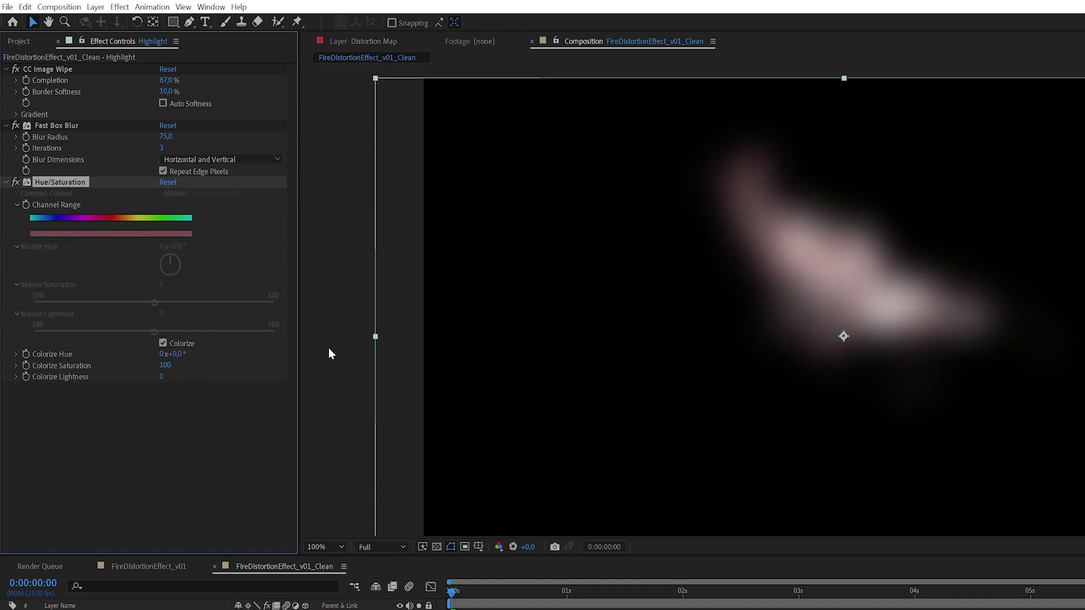
{"action": "left_click_drag", "start_coordinate": [179, 355], "coordinate": [155, 376]}
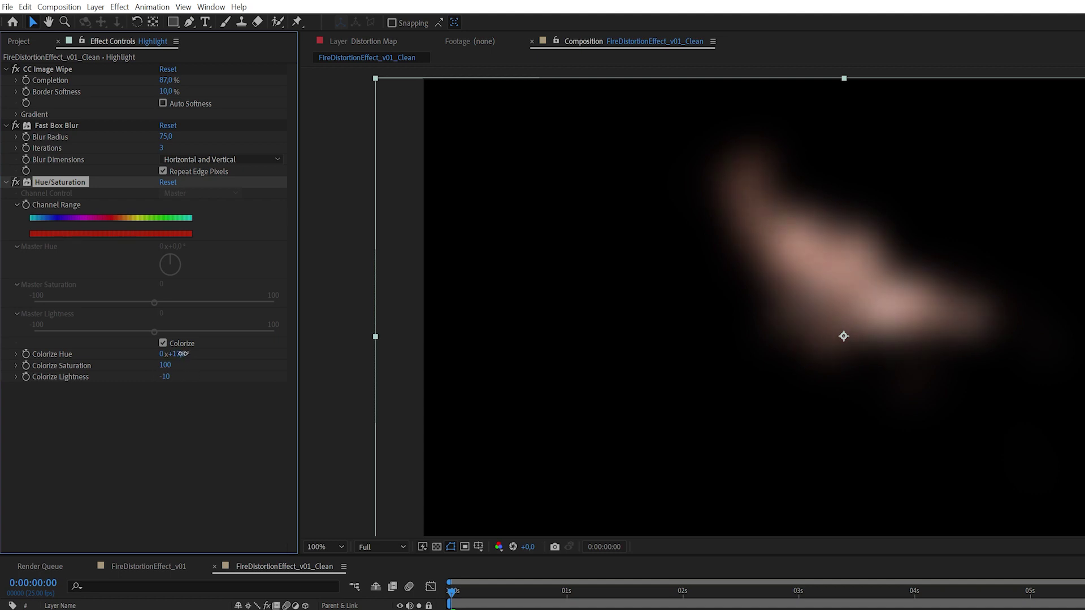
{"action": "left_click_drag", "start_coordinate": [181, 354], "coordinate": [183, 354]}
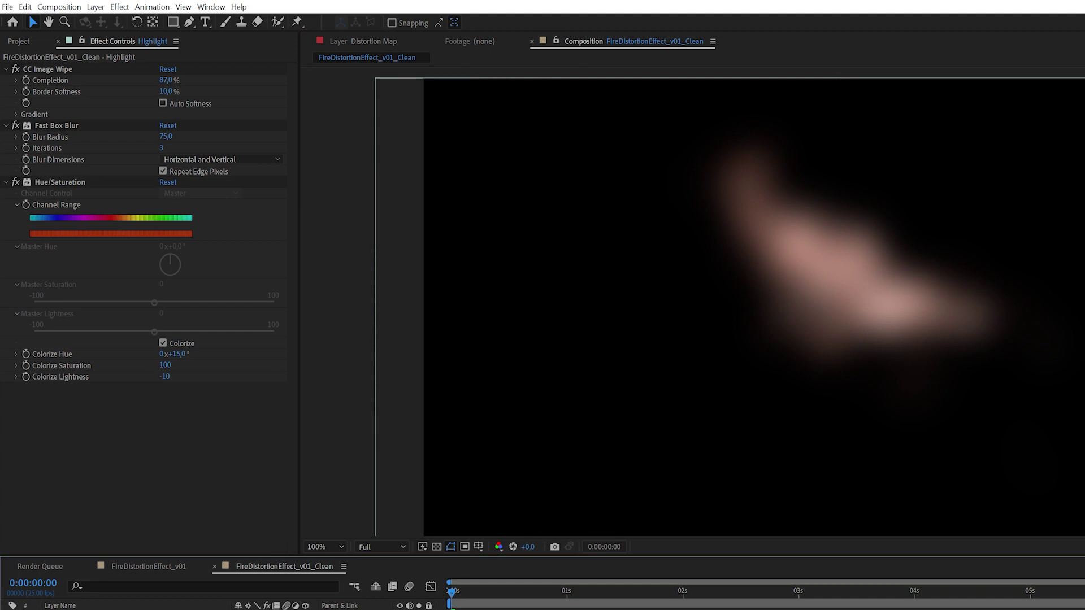
- Set the Highlight layer's blending mode to Screen and preview the result
{"action": "left_click", "coordinate": [253, 609]}
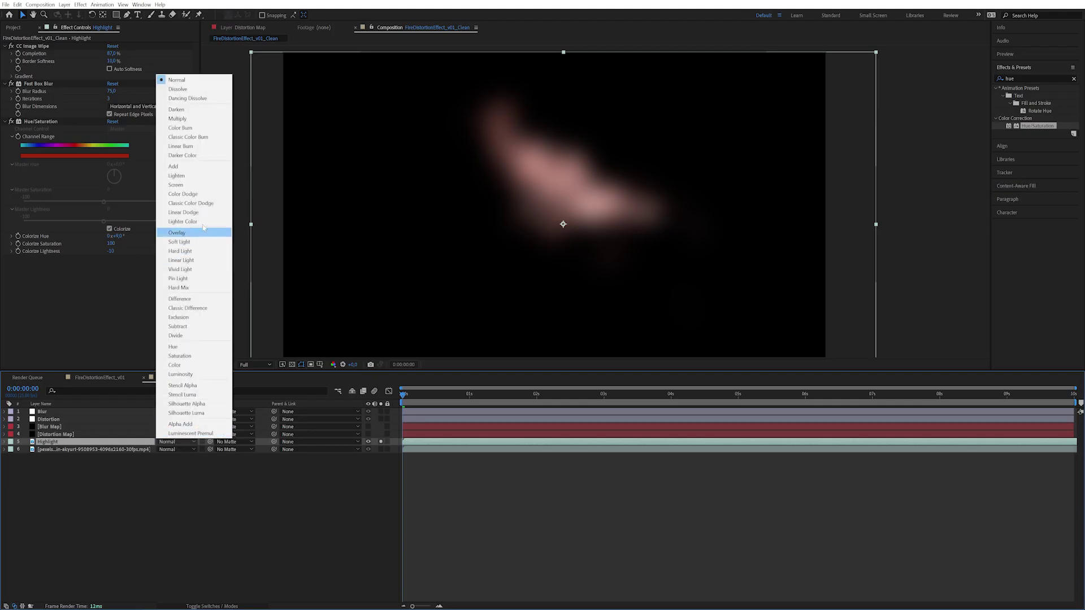
{"action": "left_click", "coordinate": [192, 185]}
{"action": "left_click", "coordinate": [257, 520]}
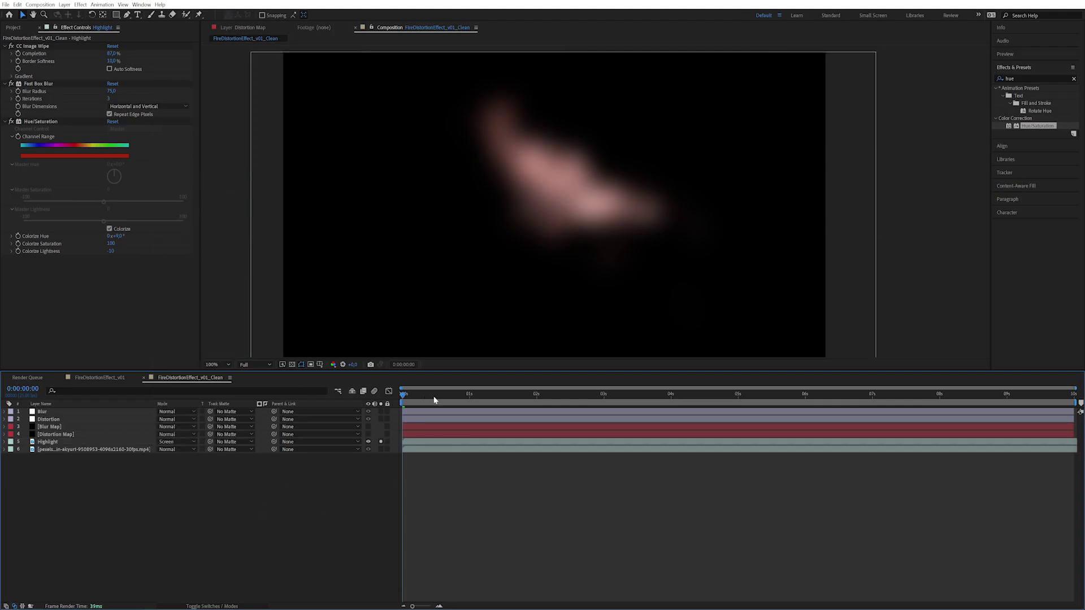
{"action": "key", "text": "space"}
{"action": "key", "text": "space"}
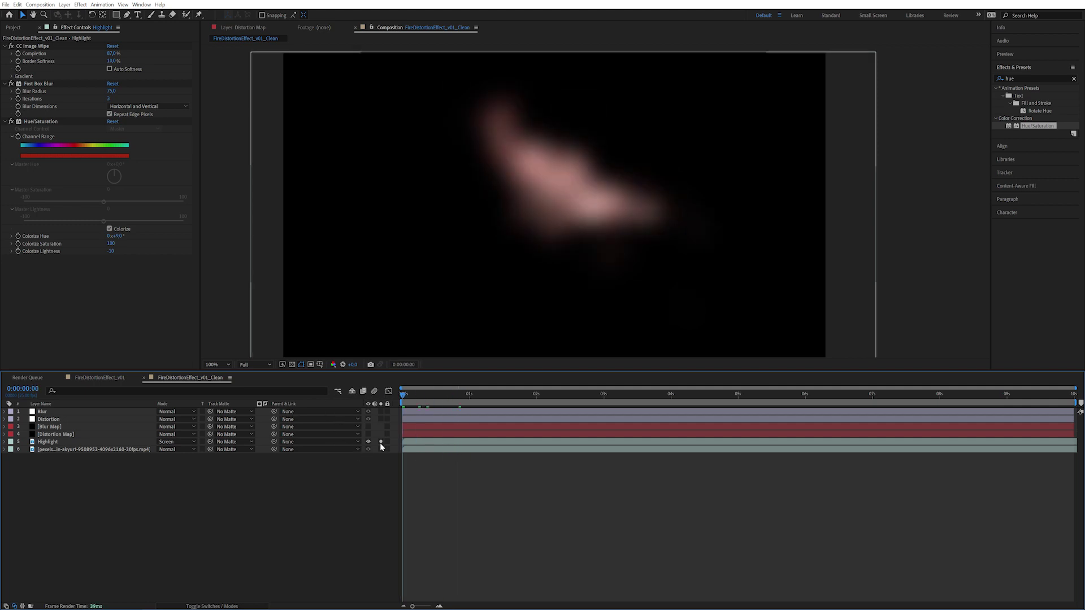
- Unsolo Highlight and toggle its visibility to compare the composite with and without the glow
{"action": "left_click", "coordinate": [380, 442]}
{"action": "left_click", "coordinate": [110, 444]}
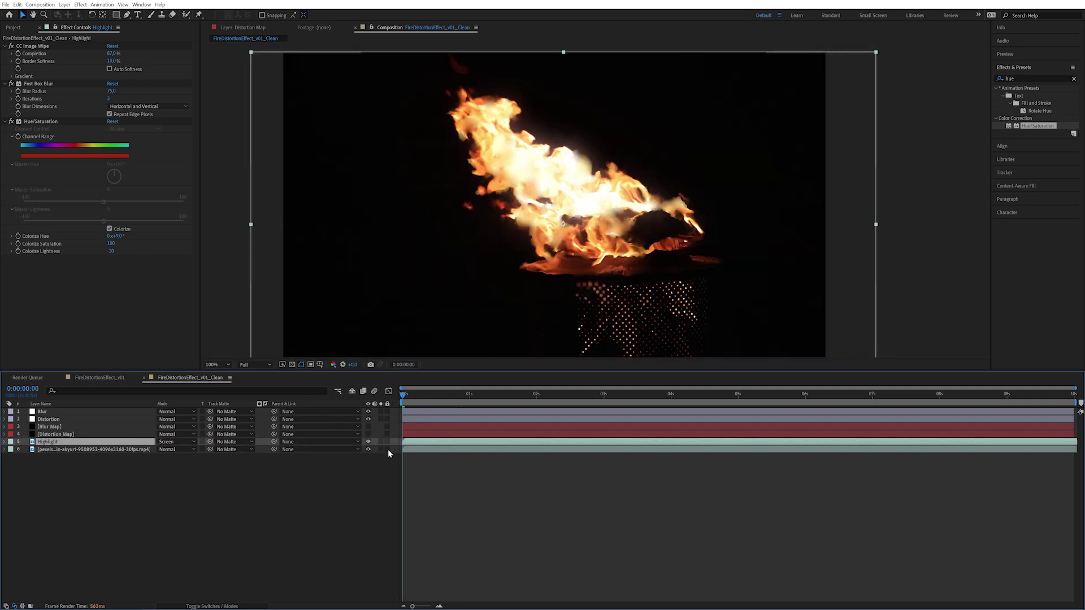
{"action": "left_click", "coordinate": [368, 442]}
{"action": "left_click", "coordinate": [368, 442]}
{"action": "key", "text": "F2"}
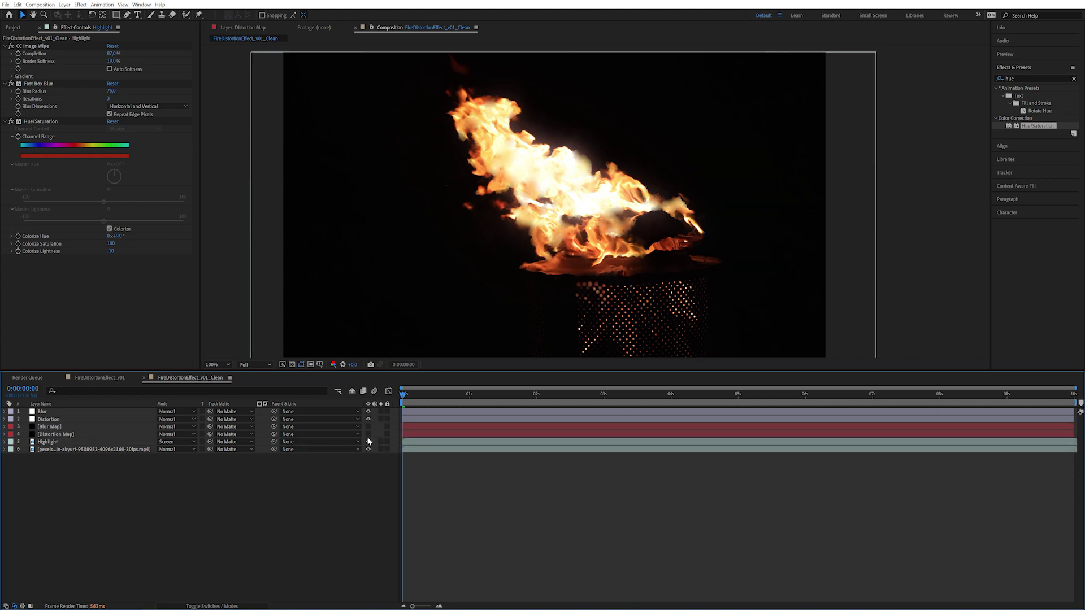
{"action": "left_click", "coordinate": [369, 442]}
{"action": "left_click", "coordinate": [369, 442]}
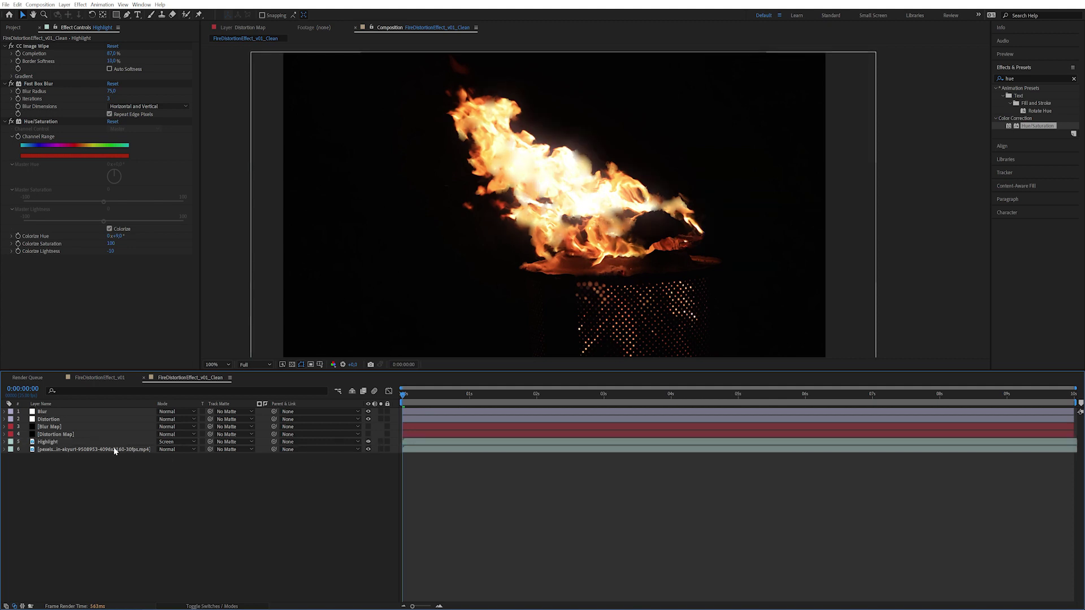
- Add a wiggle(6,30) expression to the Highlight layer's Opacity
{"action": "left_click", "coordinate": [103, 442]}
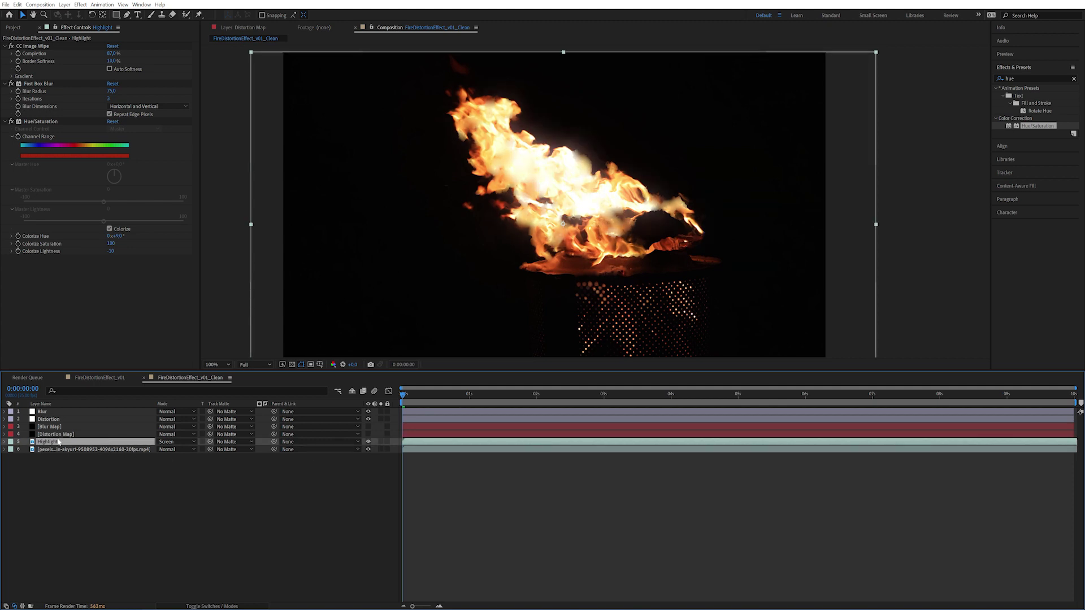
{"action": "key", "text": "t"}
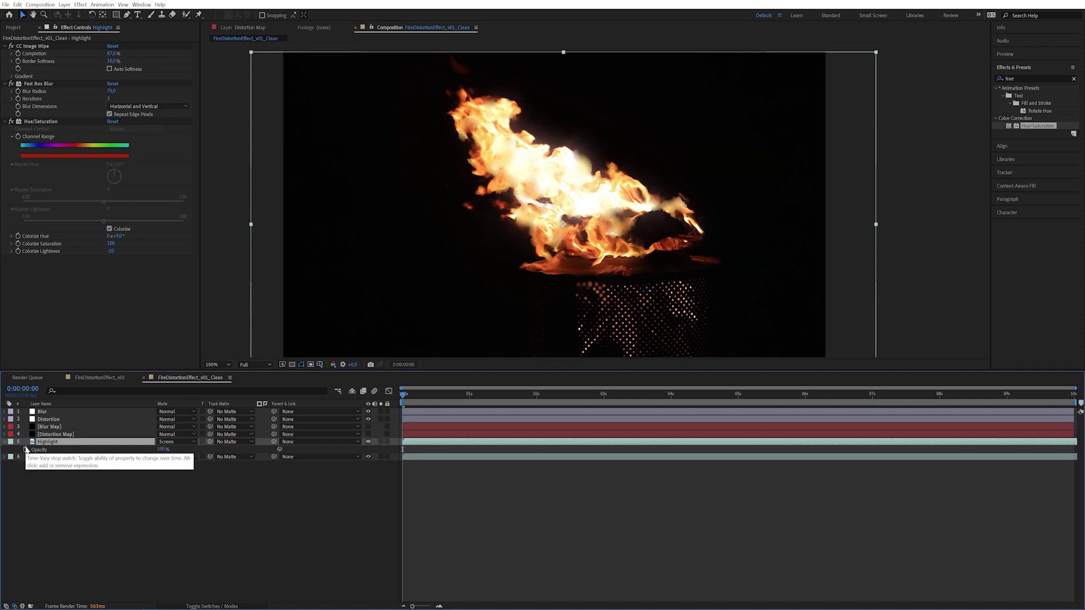
{"action": "left_click", "coordinate": [25, 449]}
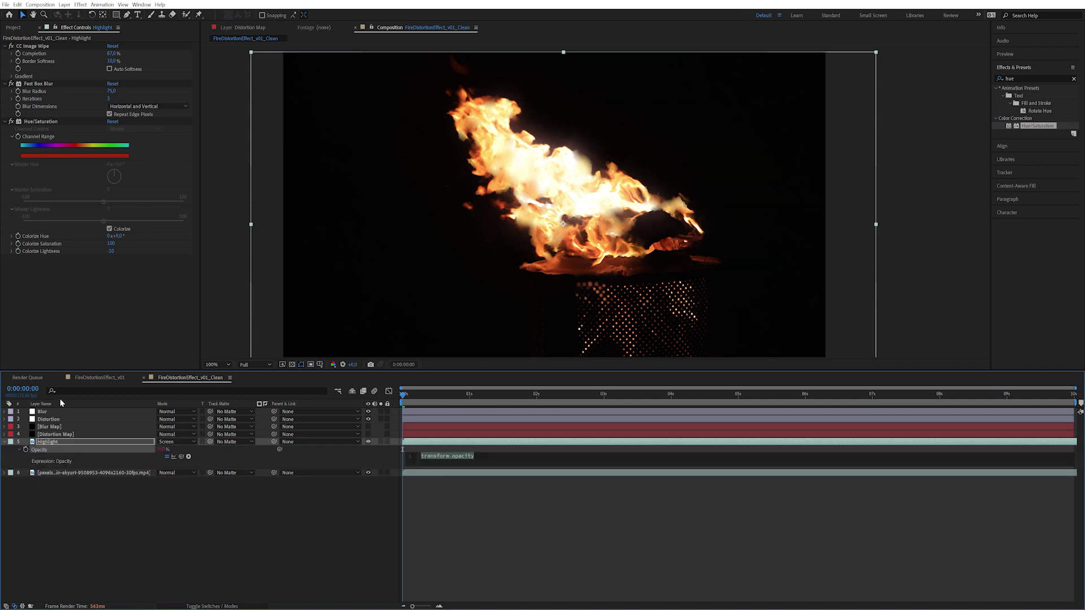
{"action": "type", "text": "wigg"}
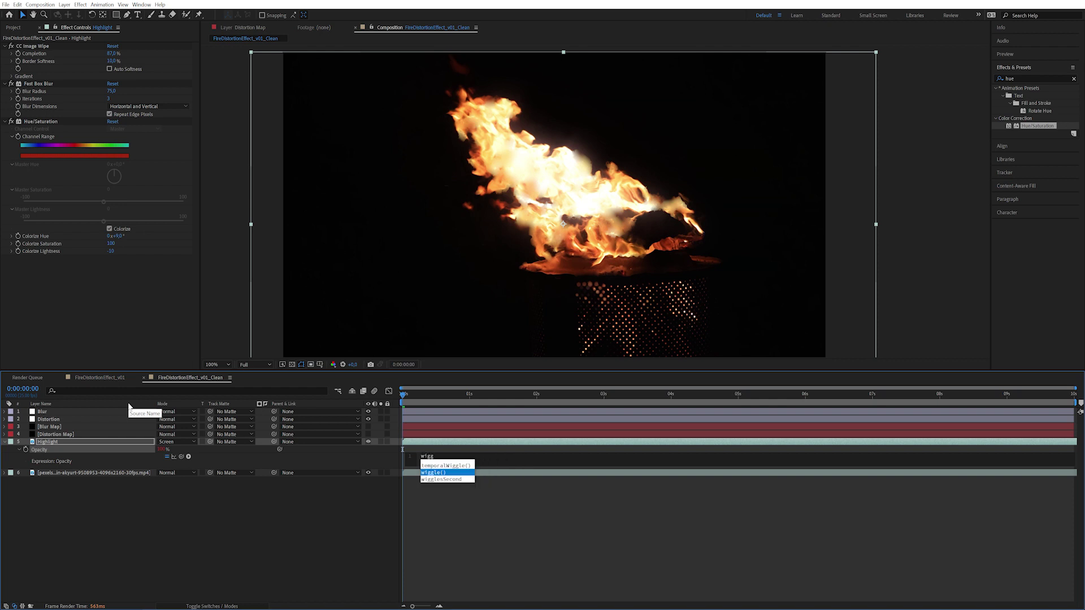
{"action": "key", "text": "Return"}
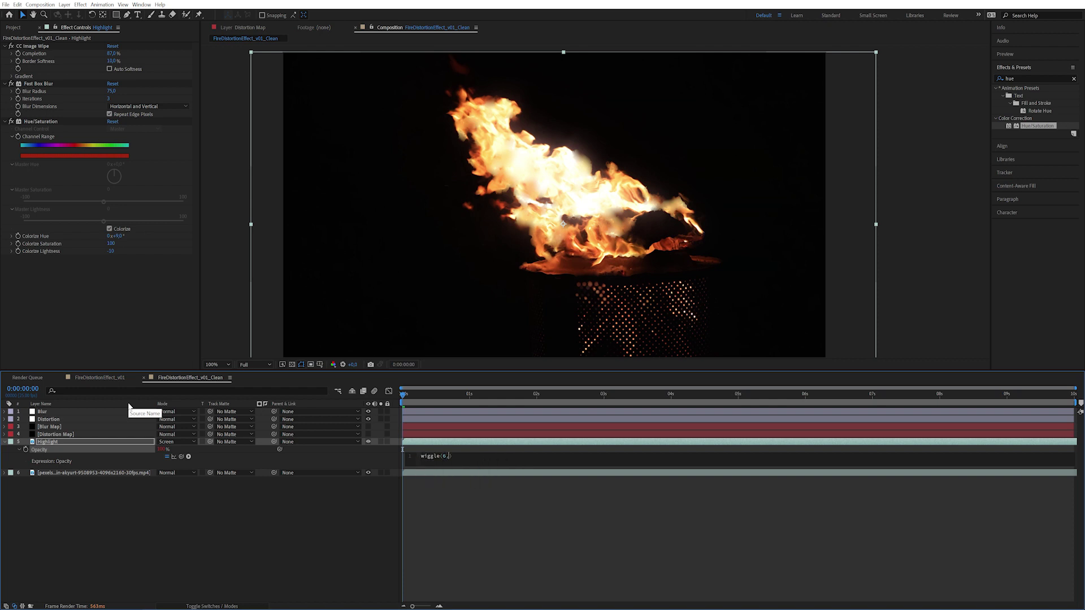
{"action": "left_click", "coordinate": [127, 403]}
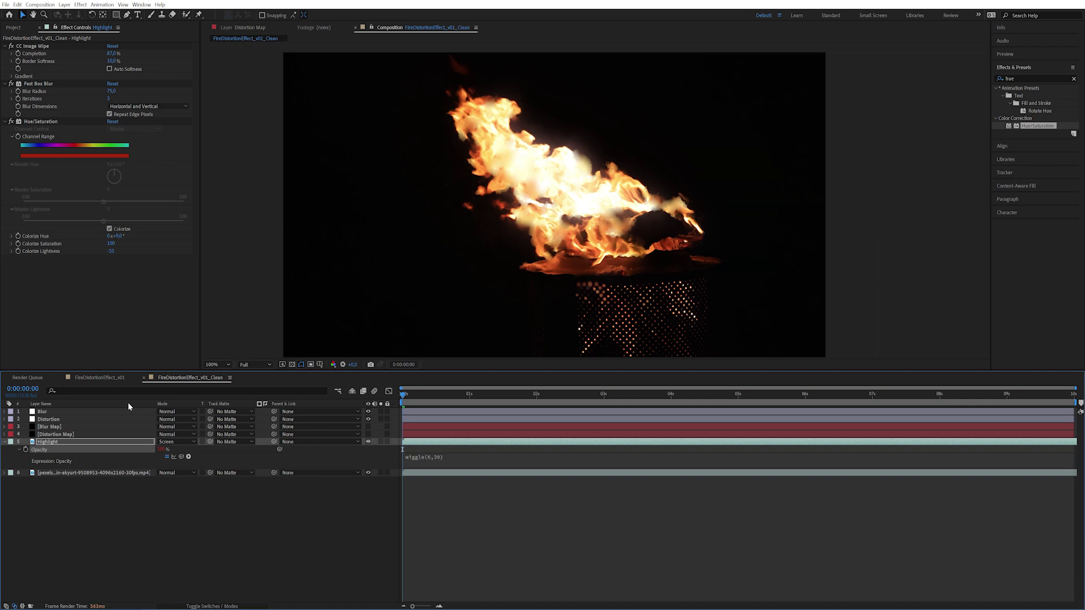
- Preview the flickering Highlight glow, then stop playback
{"action": "key", "text": "space"}
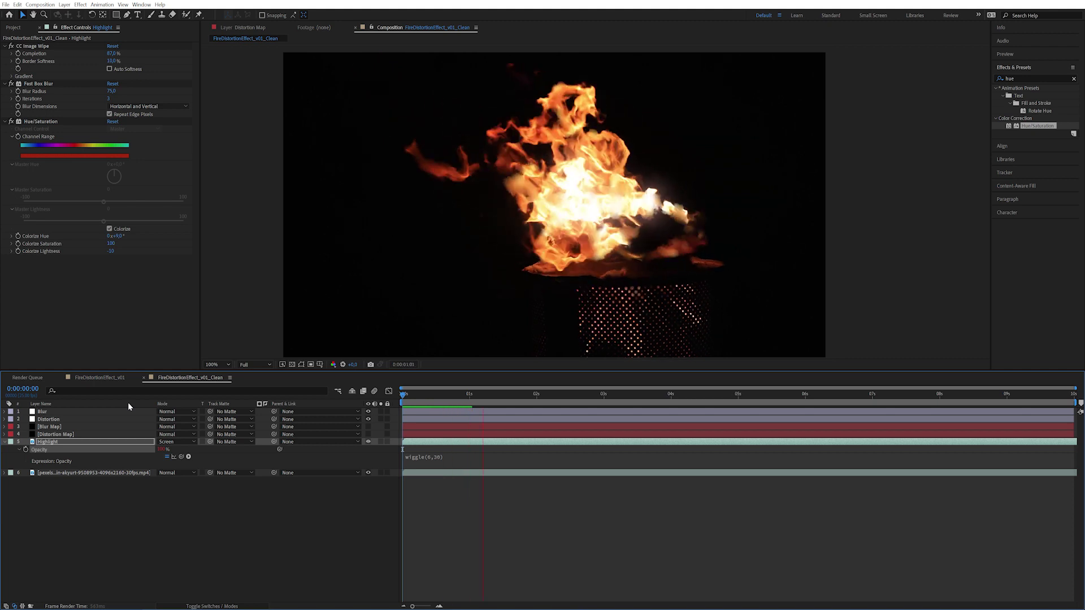
{"action": "key", "text": "space"}
{"action": "left_click", "coordinate": [1034, 79]}
- Apply Curves to Highlight on the Alpha channel and shift its Colorize Hue to 36°
{"action": "type", "text": "cur"}
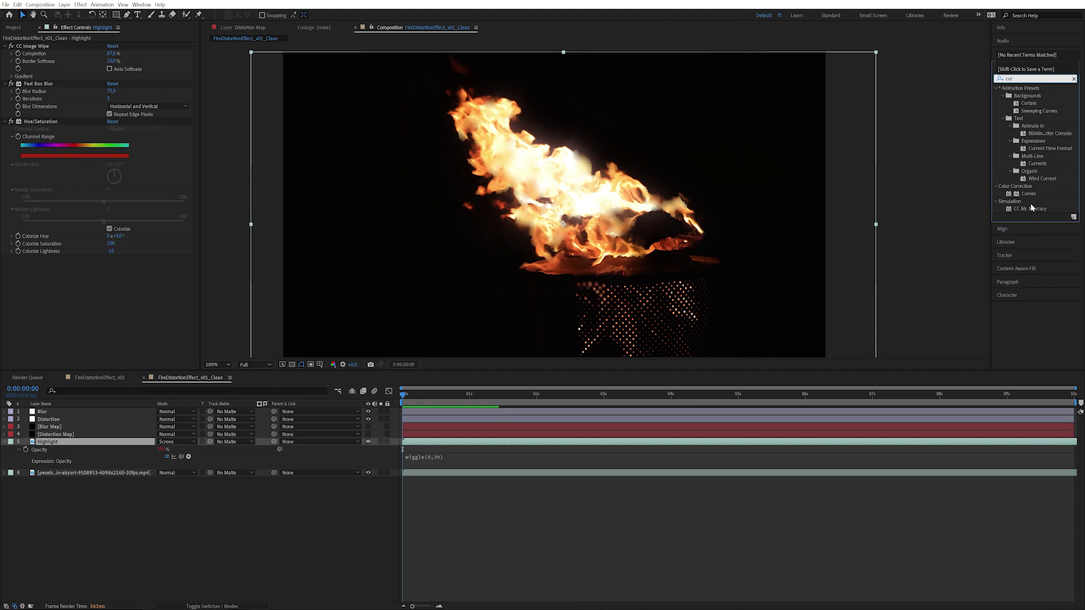
{"action": "left_click_drag", "start_coordinate": [1028, 193], "coordinate": [61, 270]}
{"action": "left_click", "coordinate": [135, 201]}
{"action": "left_click", "coordinate": [129, 249]}
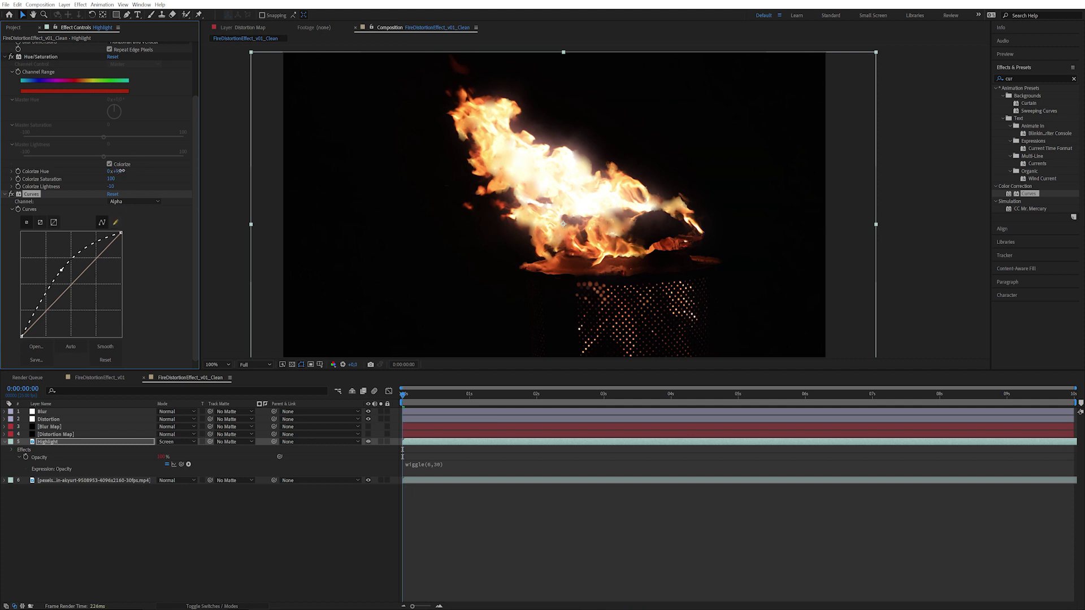
{"action": "left_click_drag", "start_coordinate": [120, 171], "coordinate": [114, 171]}
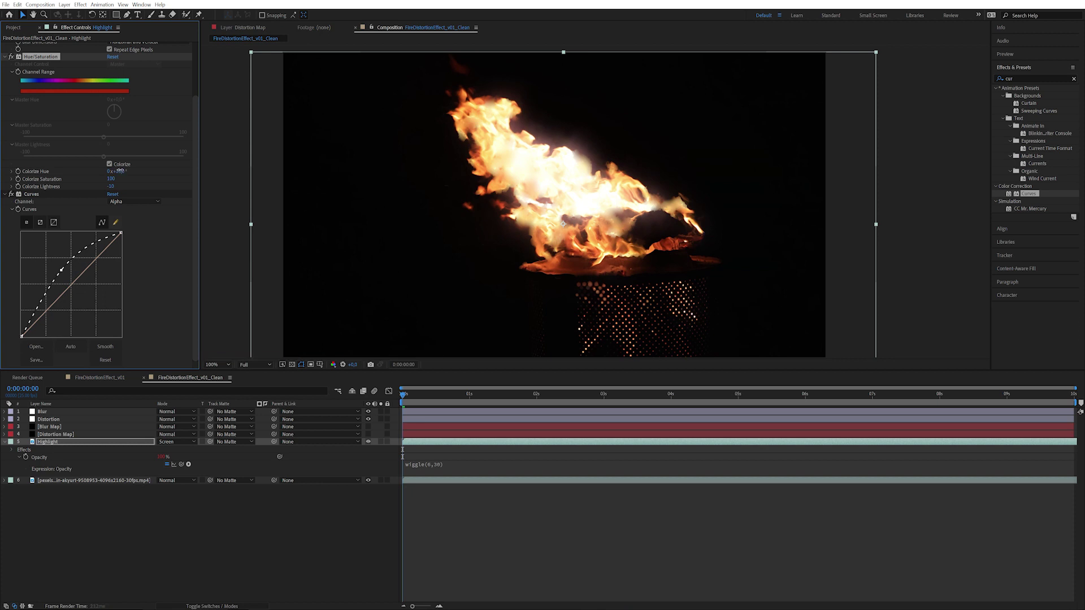
- Change the Opacity expression to wiggle(12,30) and preview the faster flicker
{"action": "left_click", "coordinate": [215, 514]}
{"action": "left_click", "coordinate": [459, 464]}
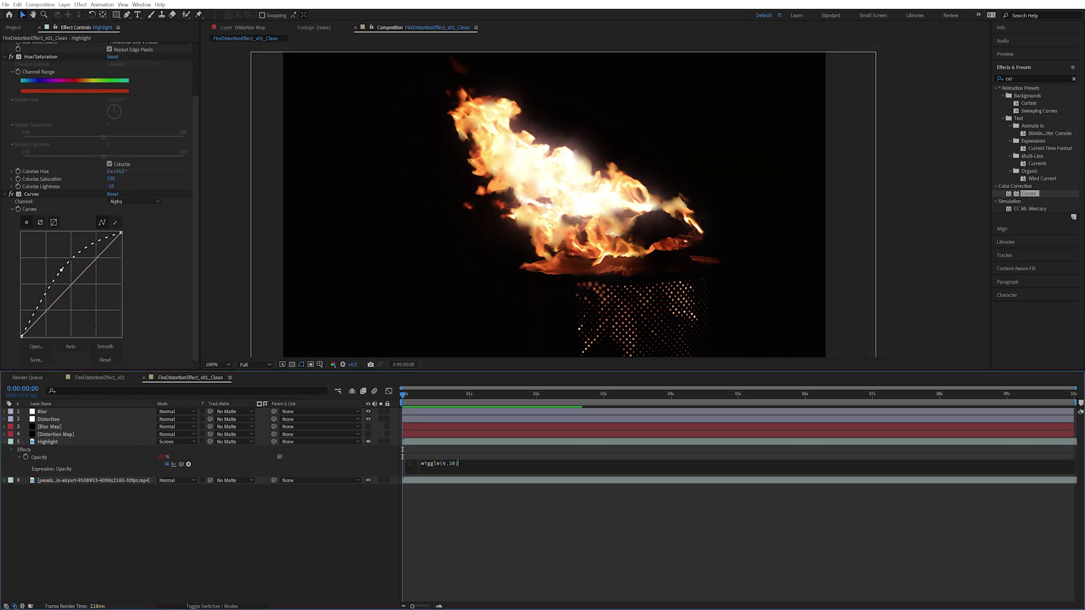
{"action": "double_click", "coordinate": [445, 464]}
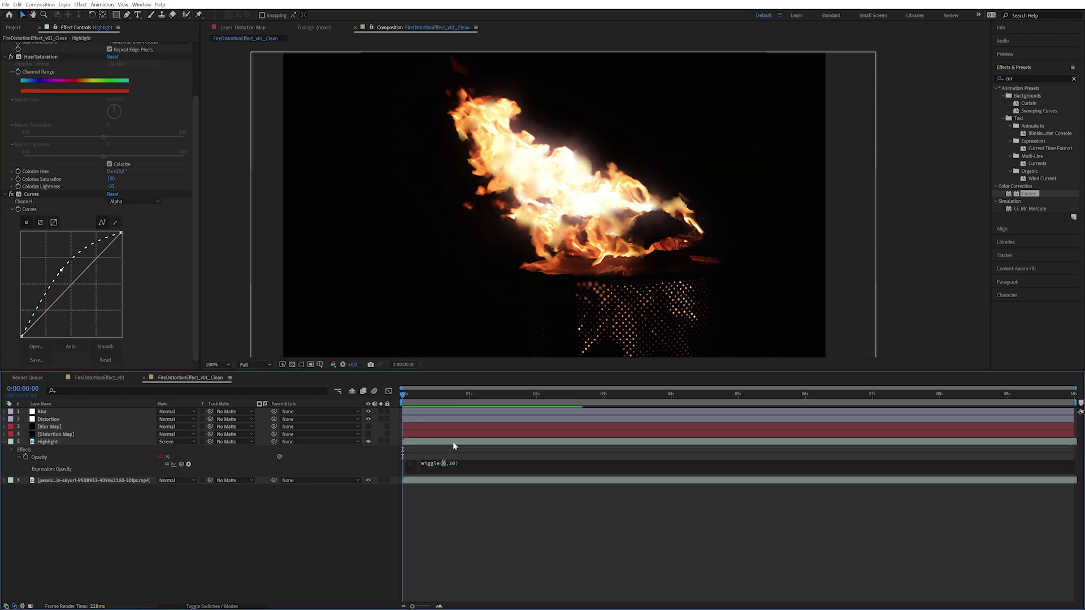
{"action": "type", "text": "12"}
{"action": "key", "text": "KP_Enter"}
{"action": "key", "text": "space"}
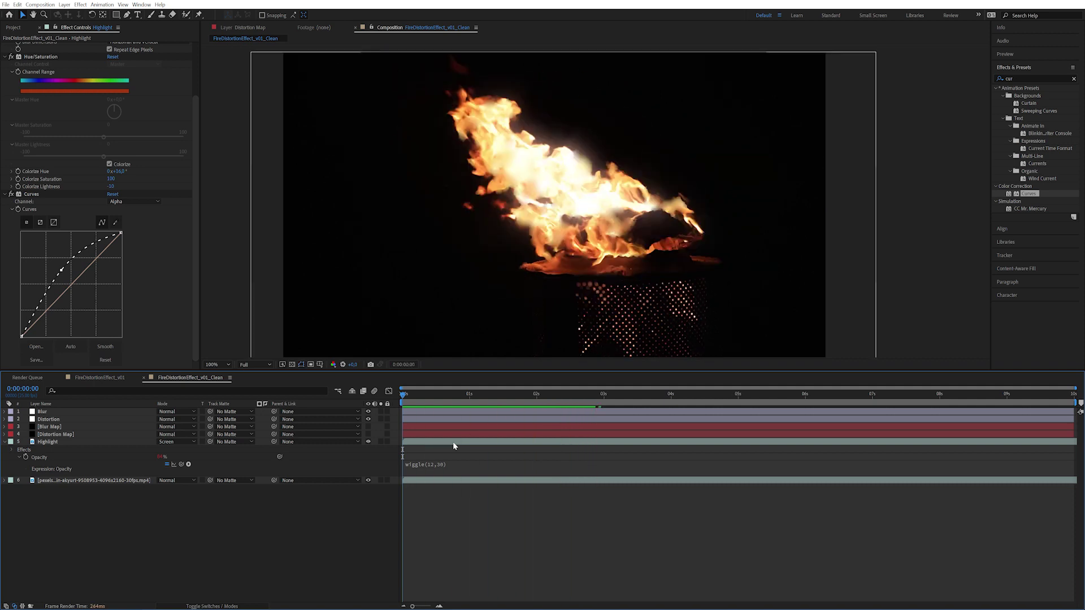
{"action": "left_click", "coordinate": [64, 502]}
- Duplicate the fire footage layer and rename the copy 'Warmth'
{"action": "left_click", "coordinate": [92, 481]}
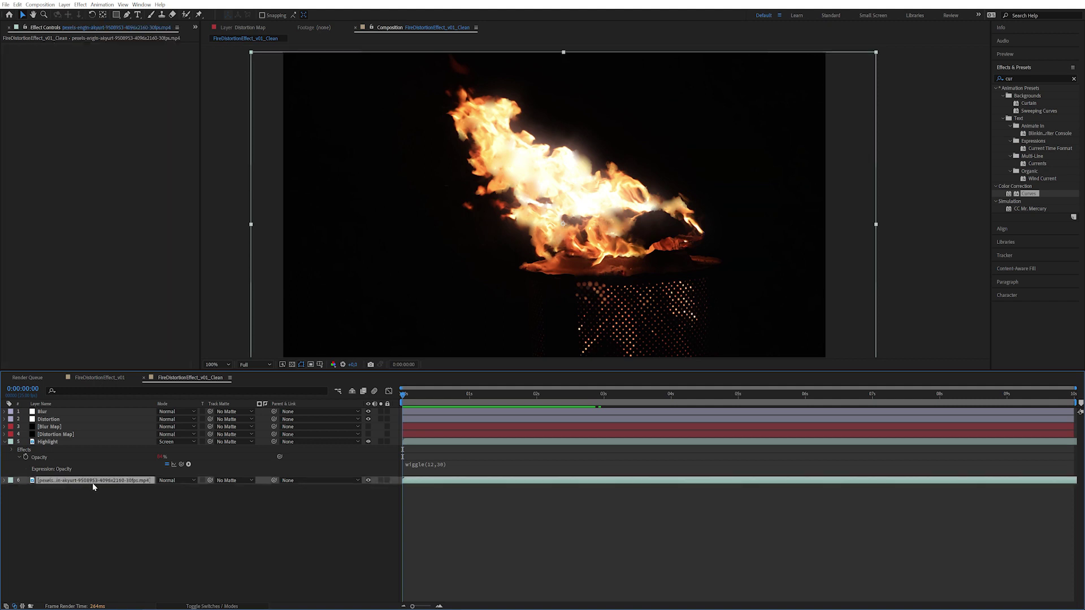
{"action": "key", "text": "ctrl+d"}
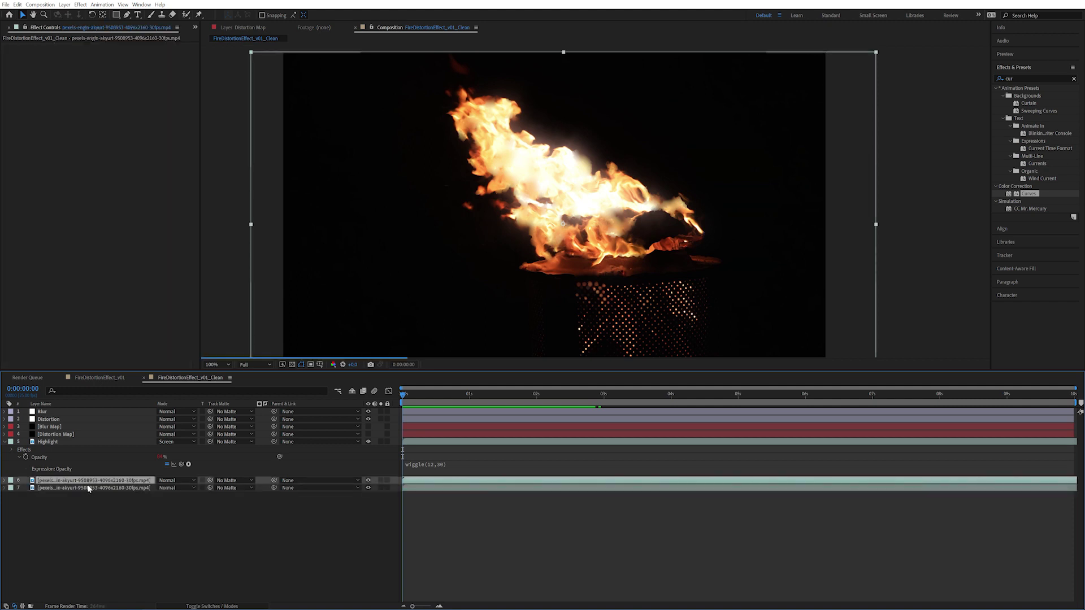
{"action": "key", "text": "Return"}
{"action": "type", "text": "W"}
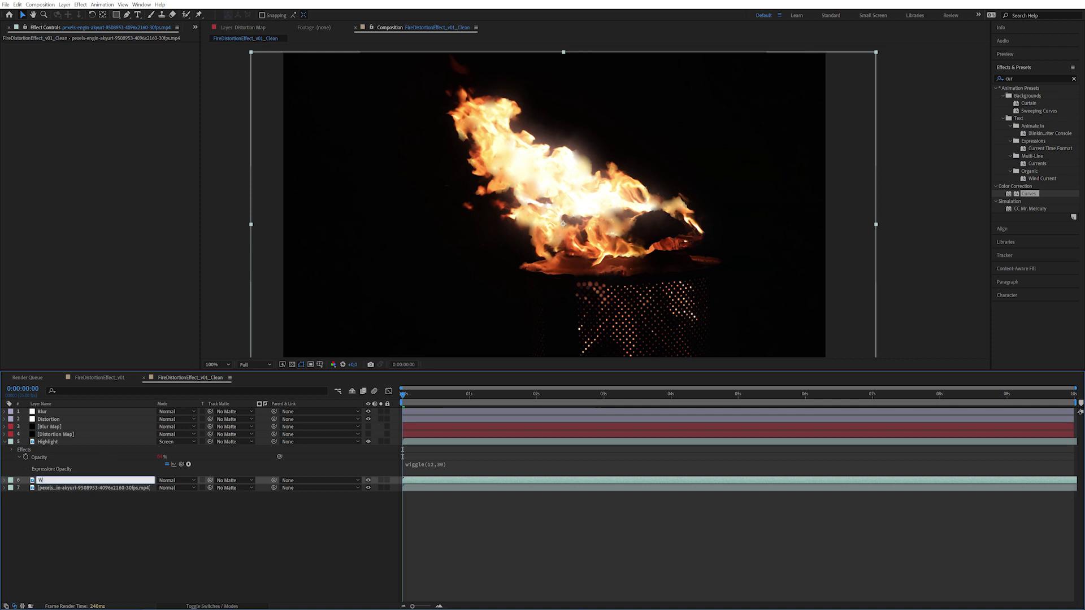
{"action": "type", "text": "armth"}
{"action": "key", "text": "Return"}
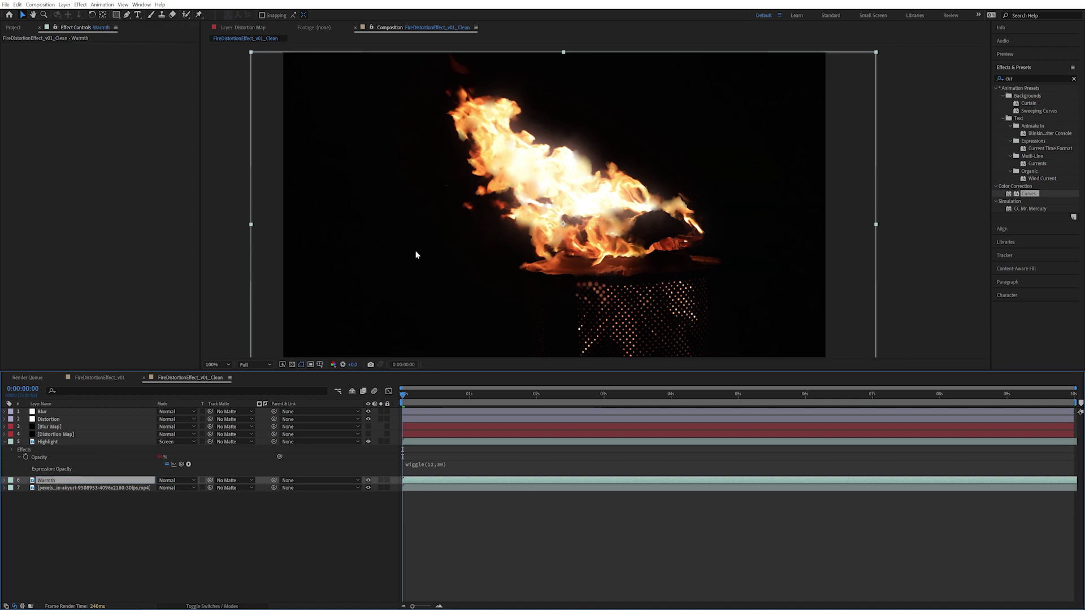
- Apply Fast Box Blur to Warmth with a Blur Radius around 190
{"action": "left_click", "coordinate": [1013, 78]}
{"action": "type", "text": "fast"}
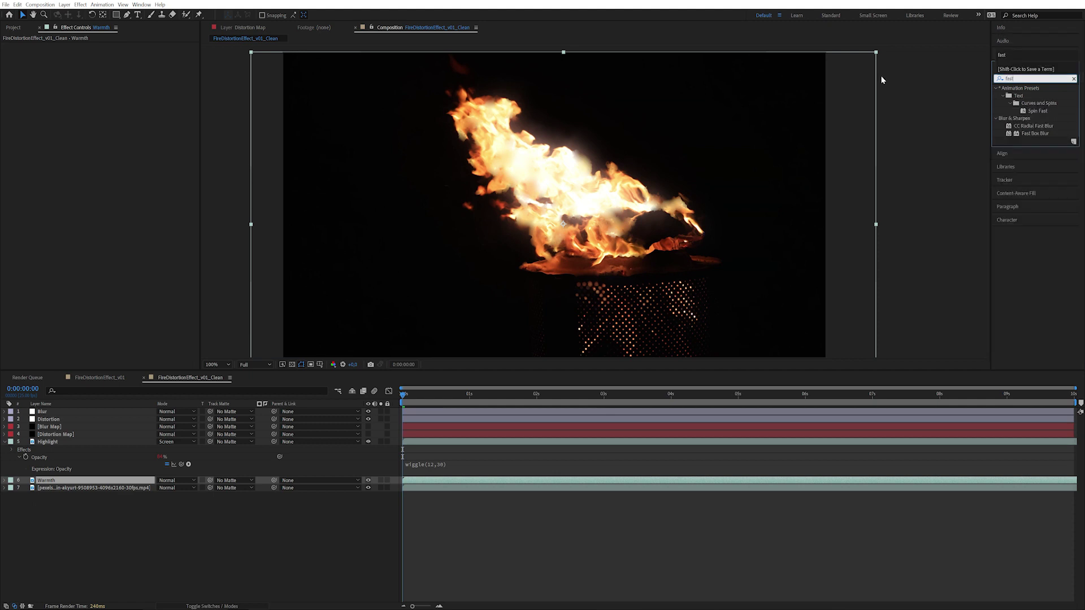
{"action": "left_click_drag", "start_coordinate": [1036, 133], "coordinate": [143, 171]}
{"action": "left_click", "coordinate": [142, 171]}
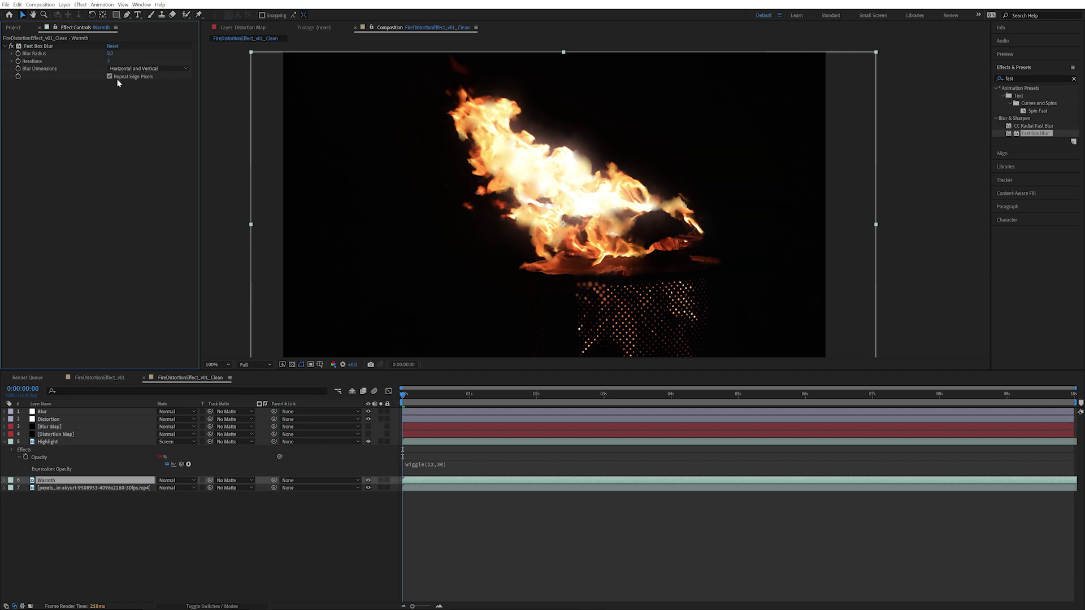
{"action": "left_click_drag", "start_coordinate": [110, 52], "coordinate": [183, 83]}
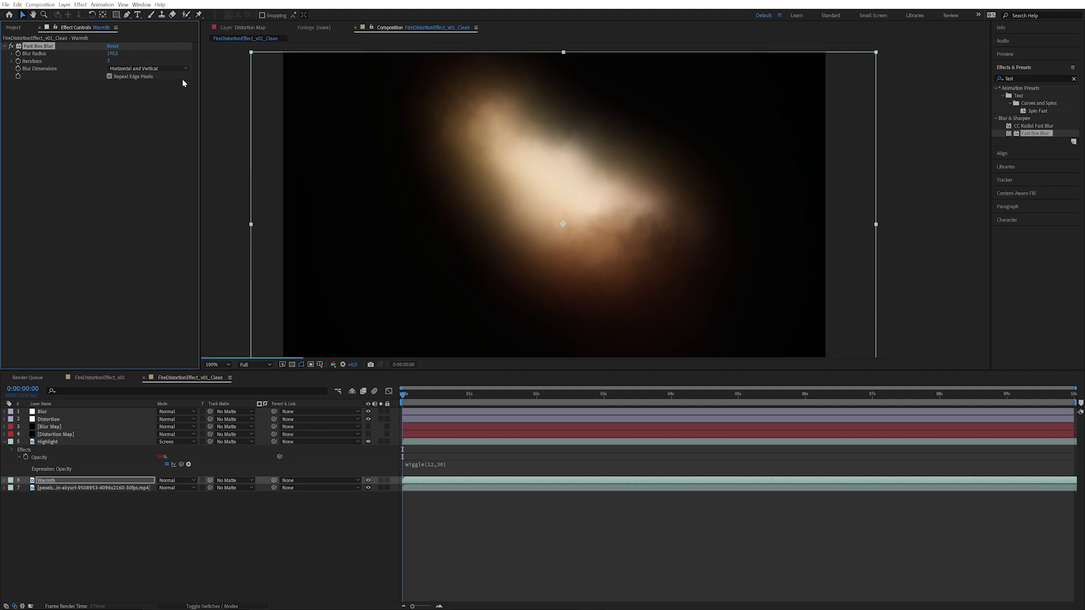
- Set the Warmth layer to Screen blending and add Hue/Saturation to it
{"action": "left_click", "coordinate": [170, 480]}
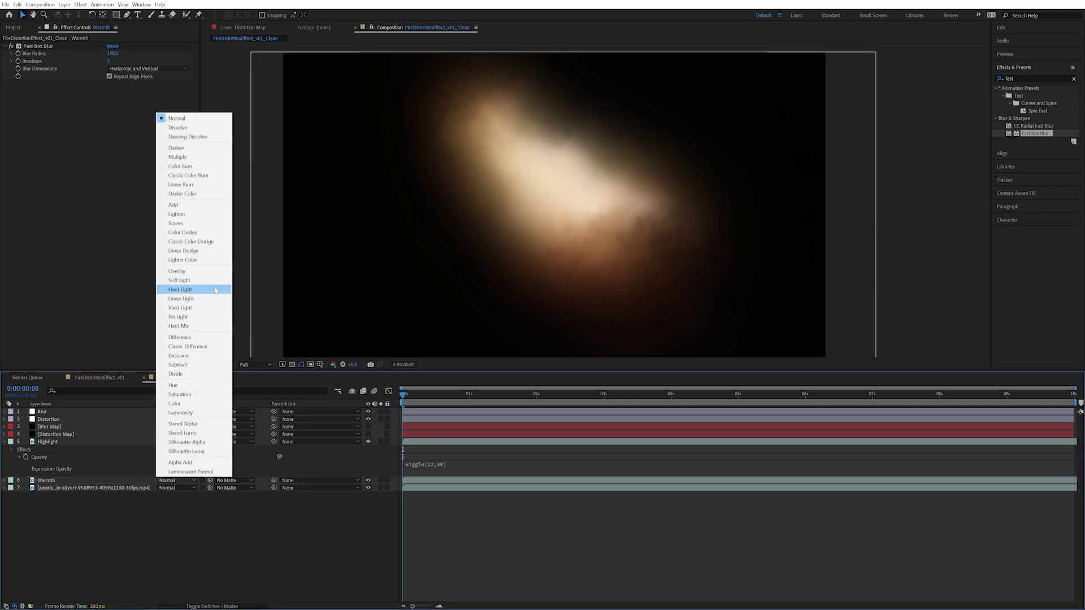
{"action": "left_click", "coordinate": [193, 223]}
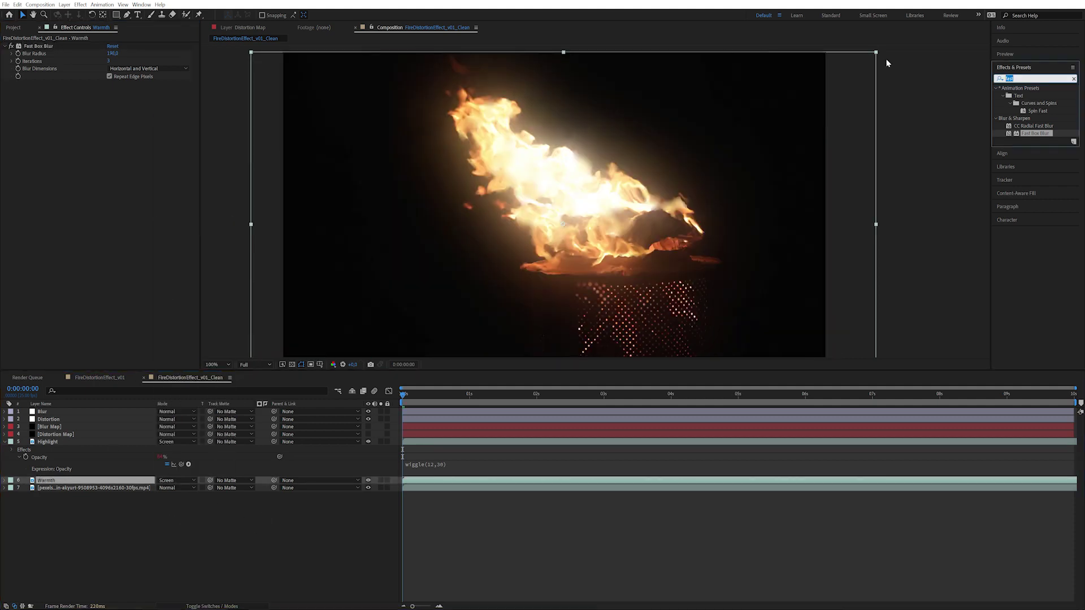
{"action": "type", "text": "hue"}
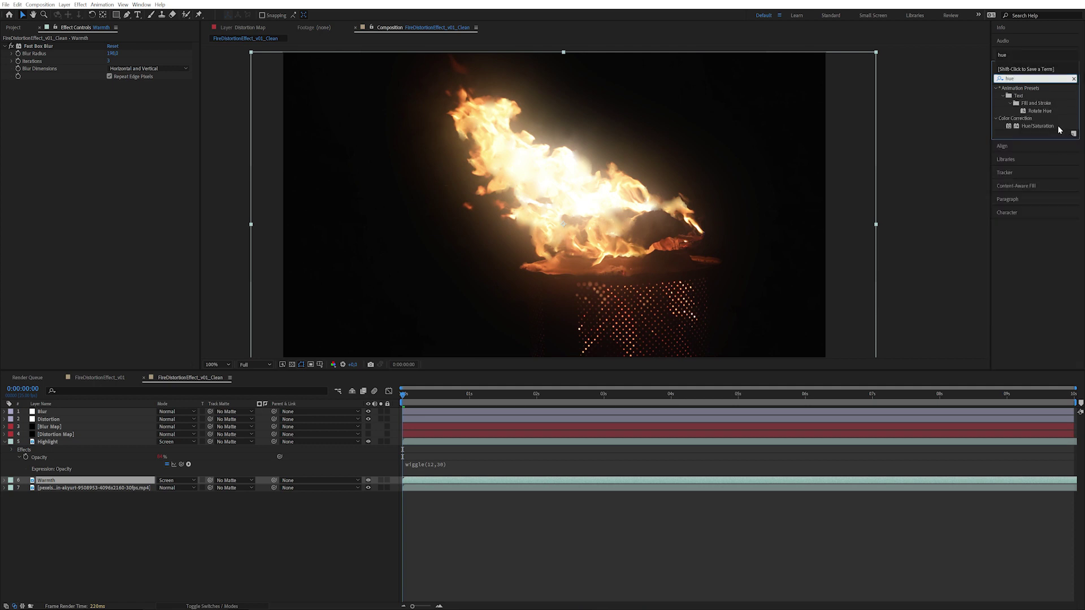
{"action": "left_click_drag", "start_coordinate": [1060, 129], "coordinate": [111, 209]}
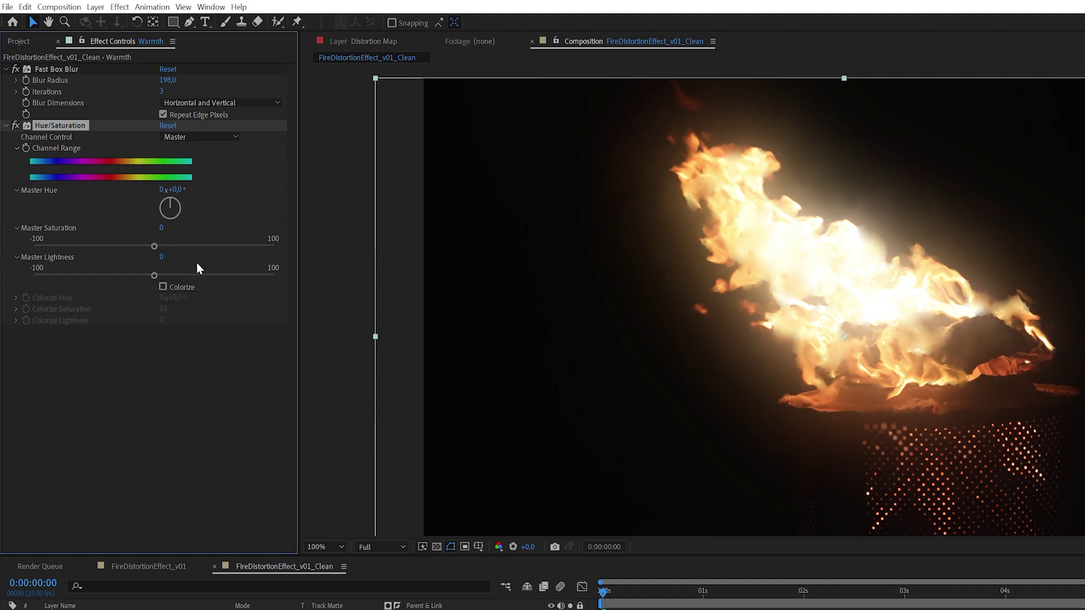
- Colorize Warmth with hue 16° and saturation 75, then preview the glow
{"action": "left_click", "coordinate": [181, 286]}
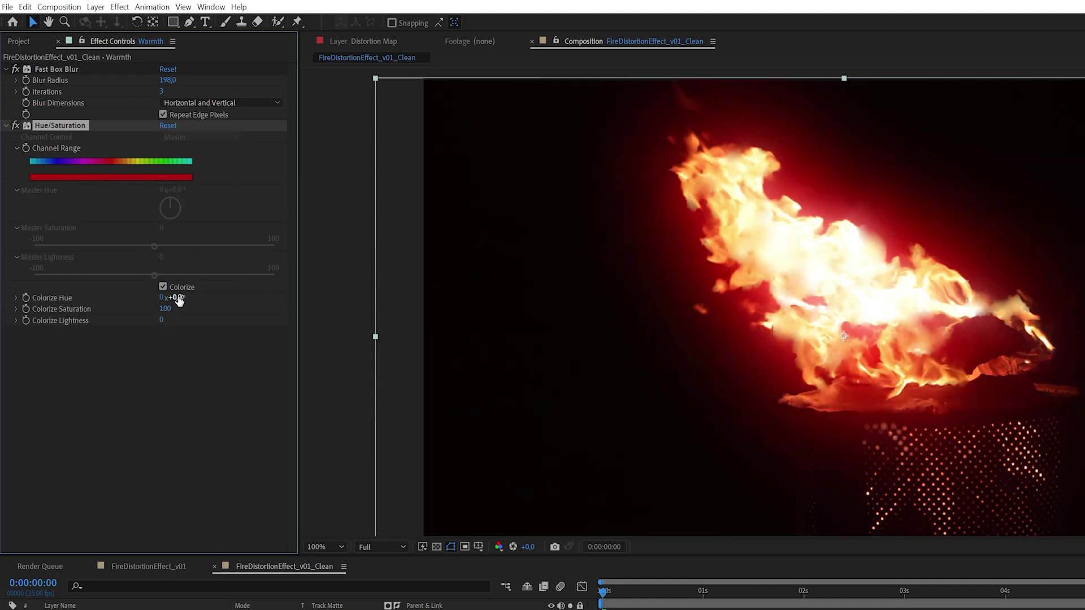
{"action": "left_click_drag", "start_coordinate": [178, 300], "coordinate": [187, 298]}
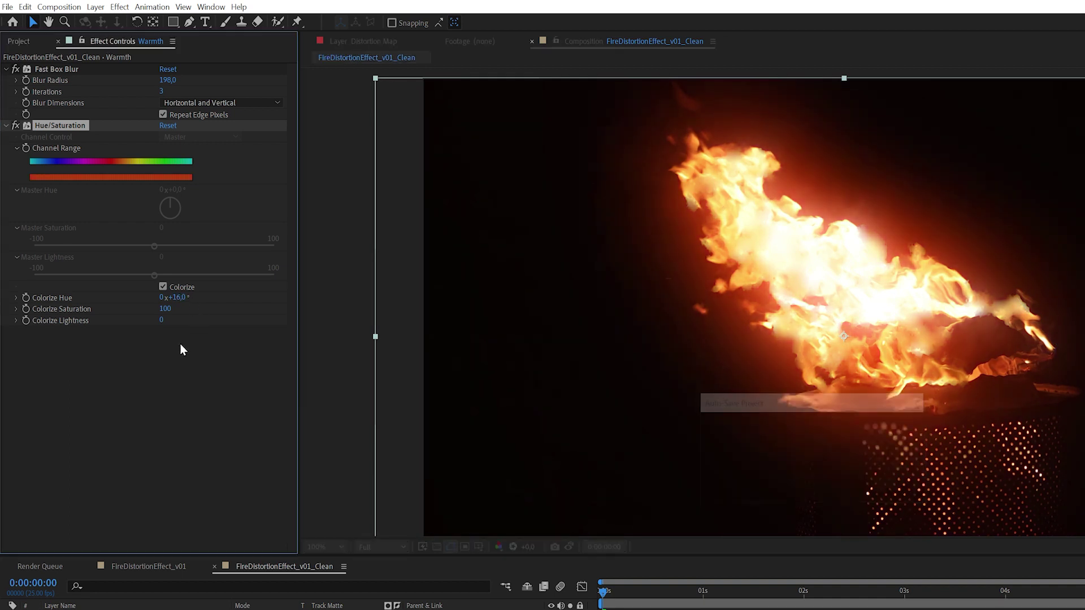
{"action": "left_click", "coordinate": [168, 309]}
{"action": "type", "text": "75"}
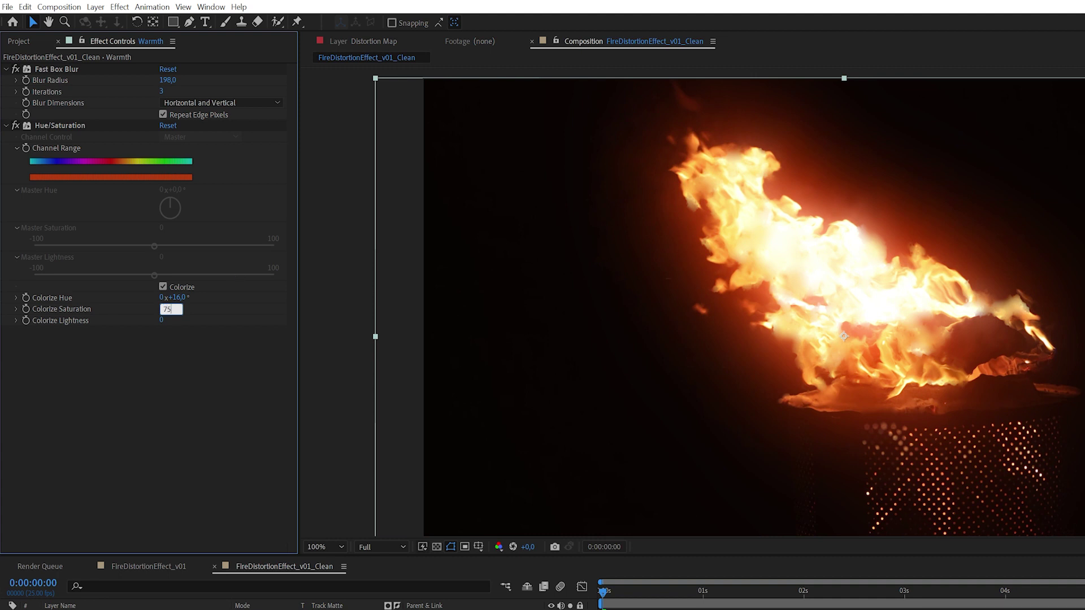
{"action": "key", "text": "Return"}
{"action": "key", "text": "space"}
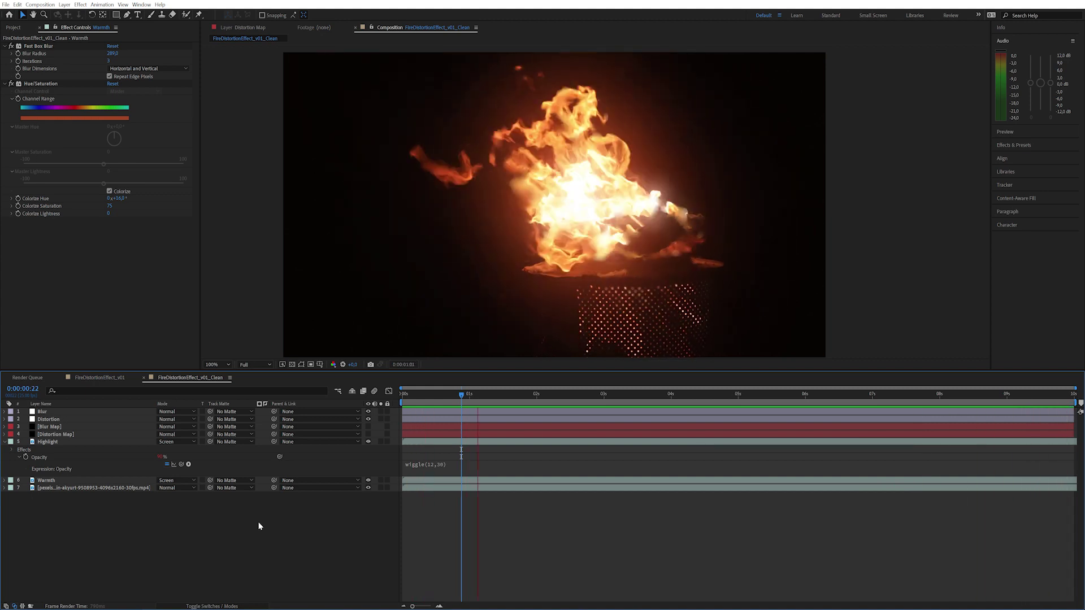
- Stop playback and jump back to the composition's first frame
{"action": "key", "text": "space"}
{"action": "key", "text": "Home"}
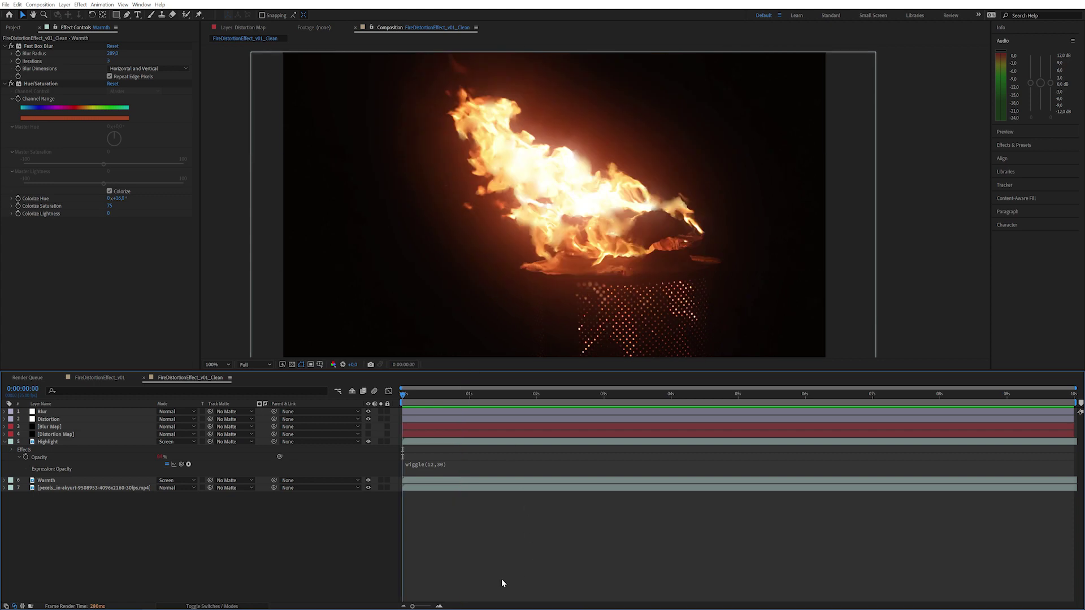